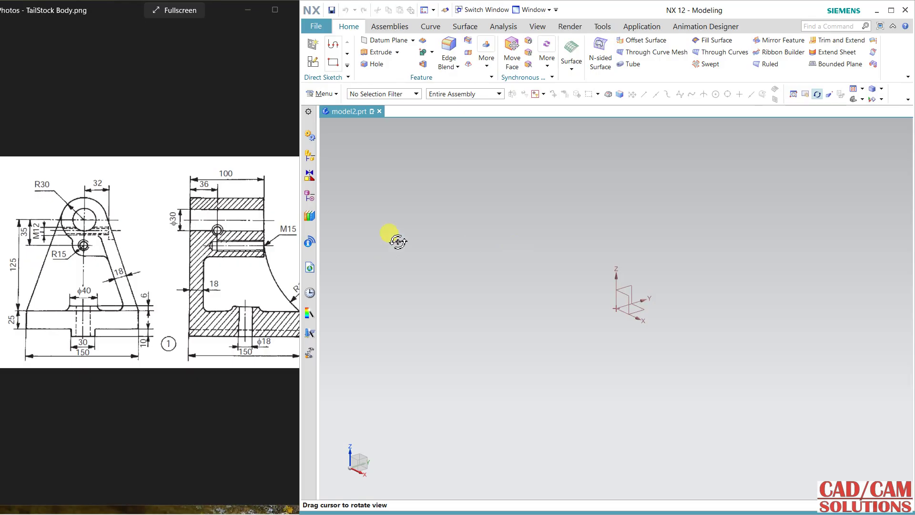
# Step: Create a new sketch on the YZ datum plane with the horizontal reference along the Y axis
pyautogui.click(312, 61)
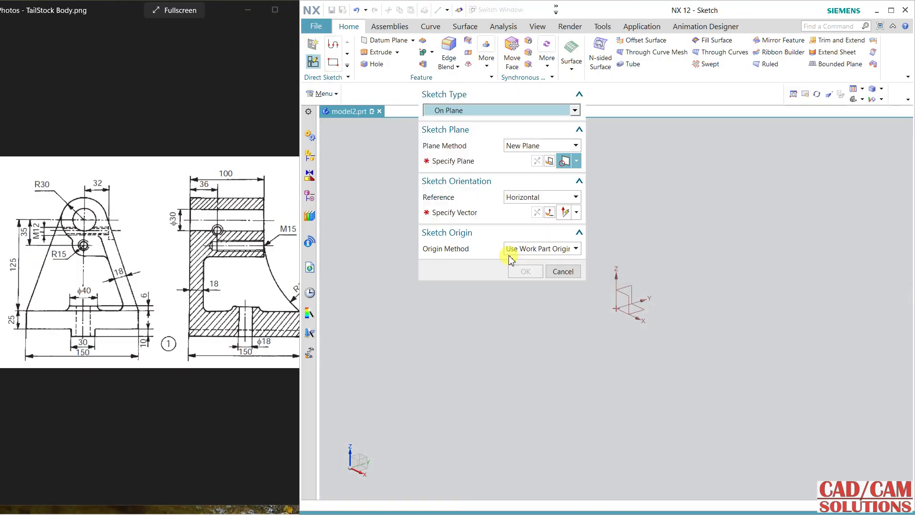
pyautogui.click(633, 290)
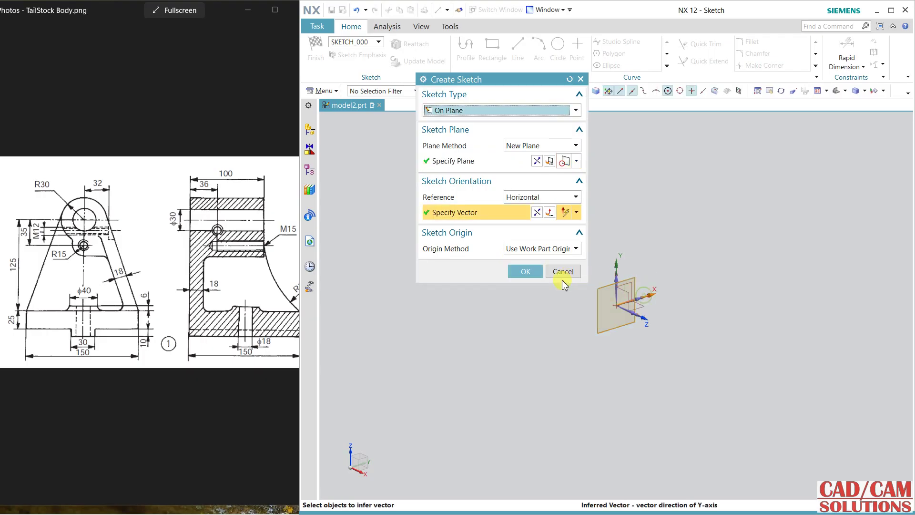
pyautogui.click(526, 271)
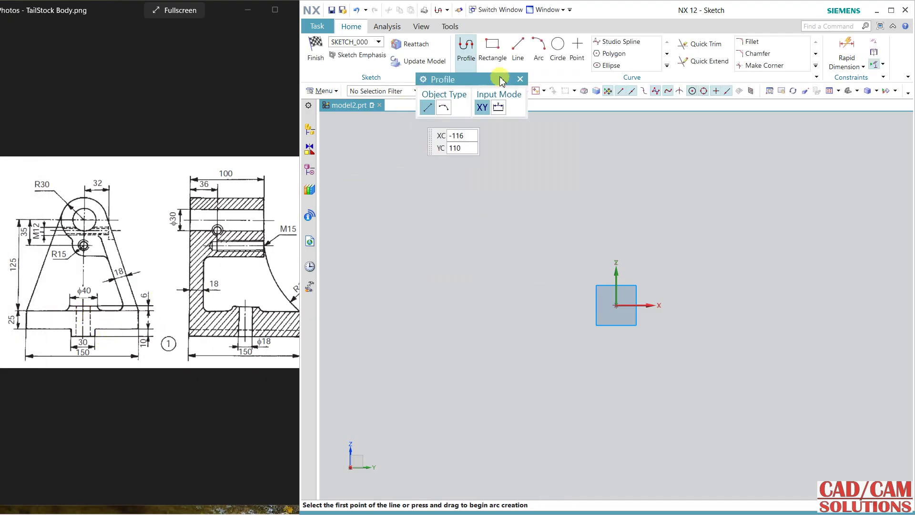
# Step: Sketch a rectangle about 79 by 26 mm below the origin and make its upper edge's midpoint coincident with the sketch origin
pyautogui.click(492, 48)
pyautogui.click(554, 317)
pyautogui.click(693, 363)
pyautogui.press('Escape')
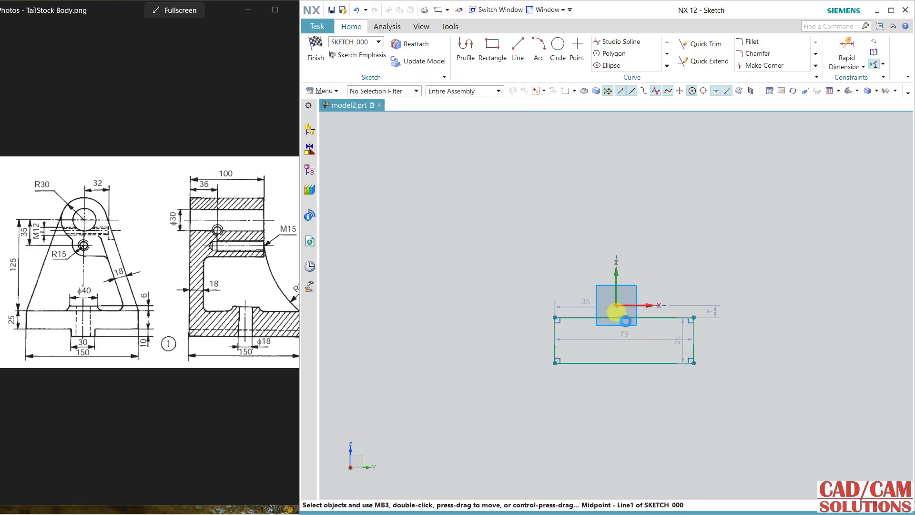
pyautogui.click(619, 308)
pyautogui.click(617, 306)
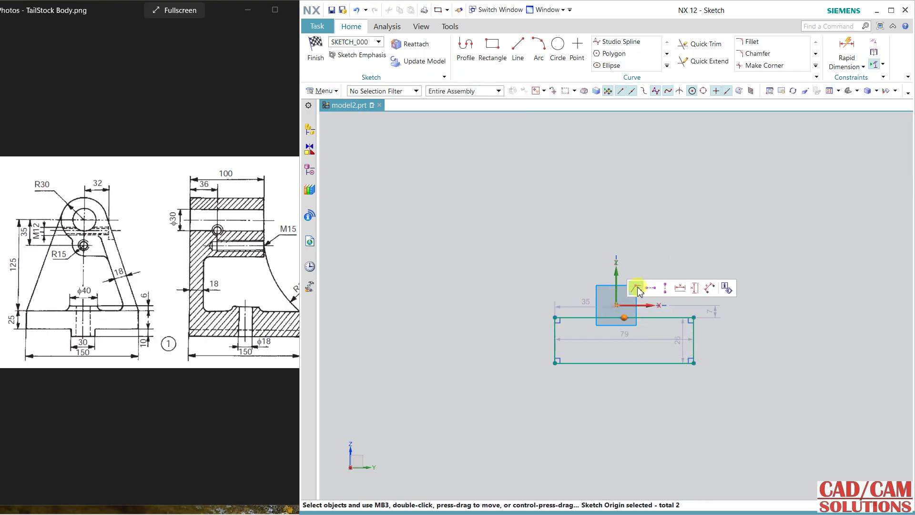
pyautogui.click(640, 288)
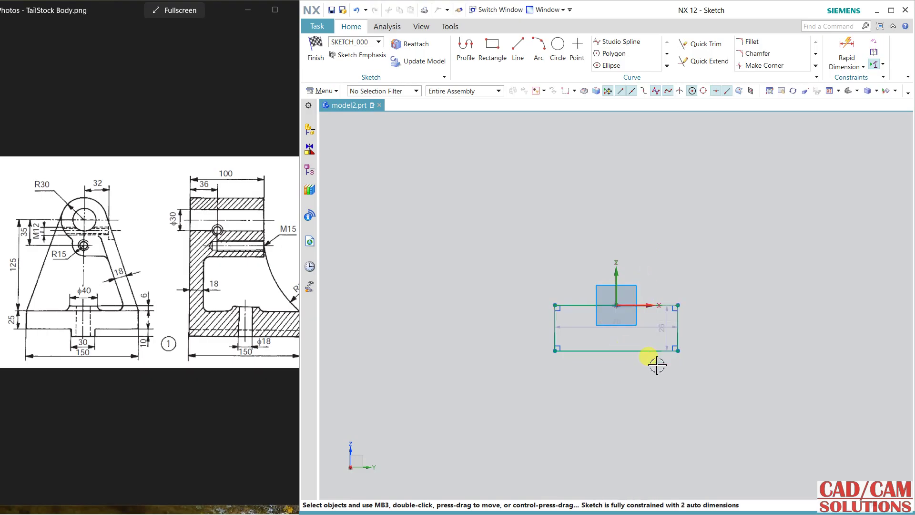
# Step: Set the rectangle's width to 150 mm and its height to 25 mm
pyautogui.doubleClick(662, 327)
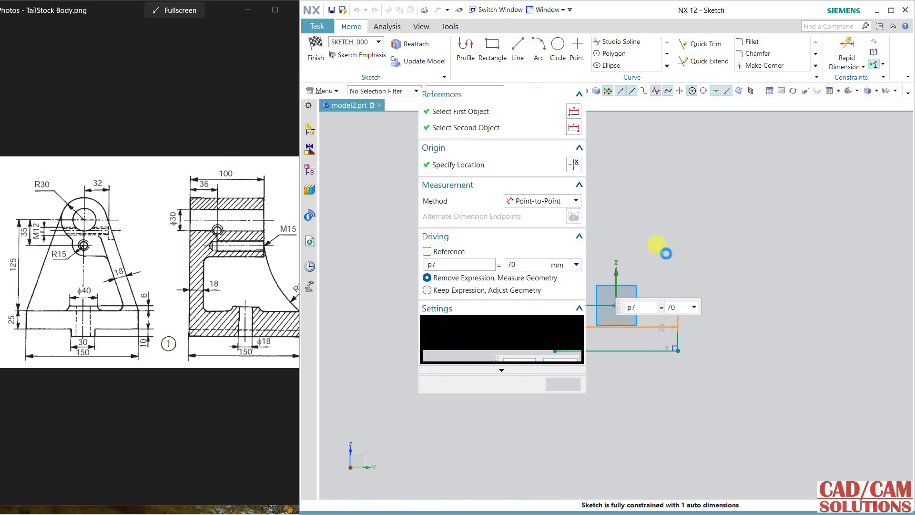
pyautogui.write('150')
pyautogui.press('Return')
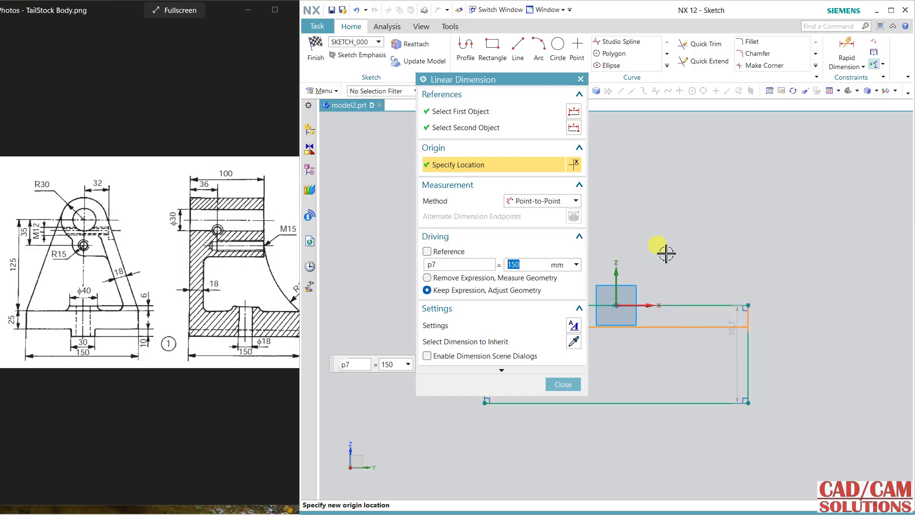
pyautogui.click(734, 343)
pyautogui.click(731, 339)
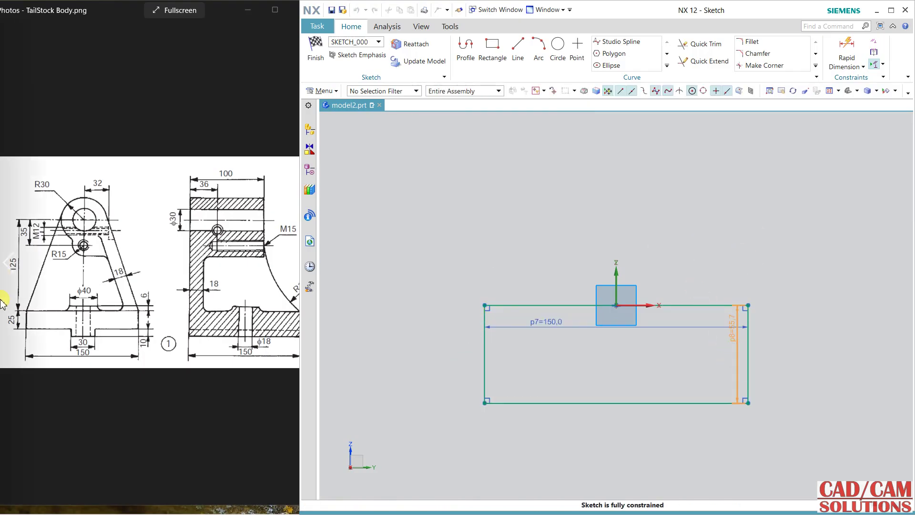
pyautogui.write('25')
pyautogui.press('Return')
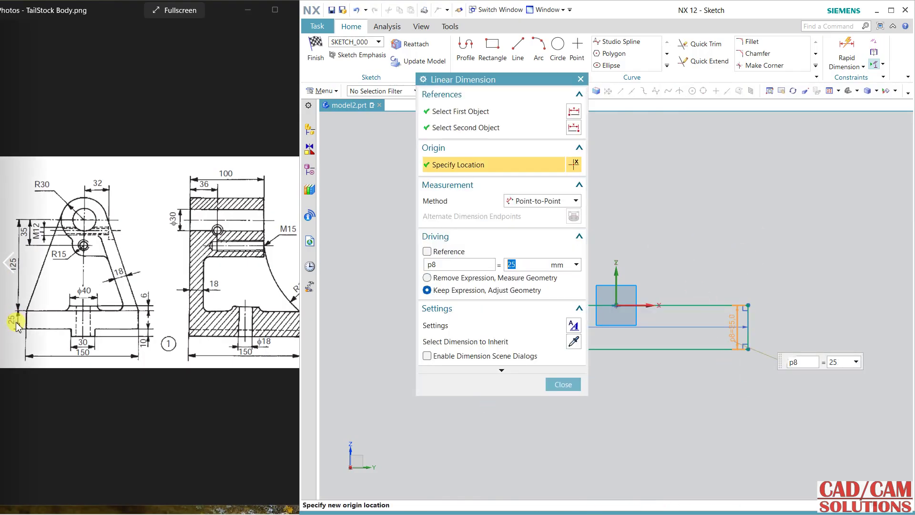
pyautogui.click(562, 384)
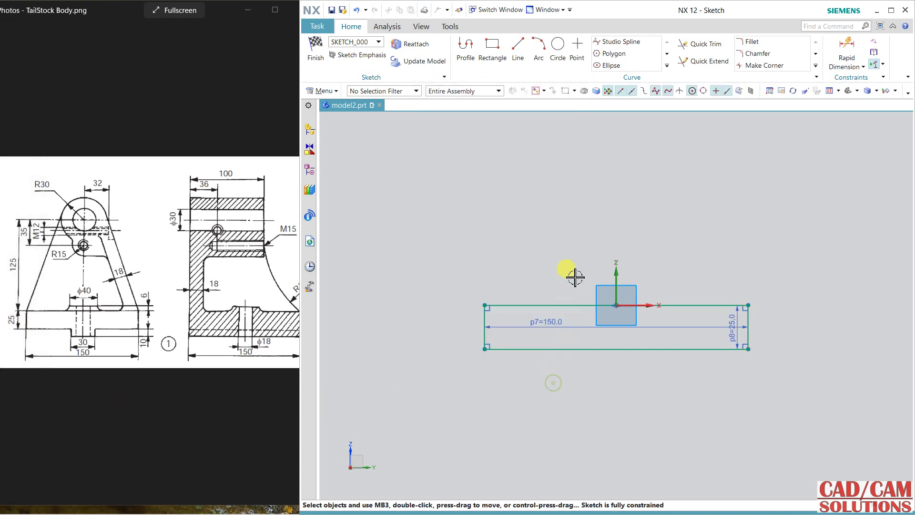
# Step: Draw two concentric circles with diameters of 60 mm and 30 mm above the rectangle
pyautogui.keyDown('shift'); pyautogui.moveTo(594, 219); pyautogui.dragTo(555, 321, button='middle'); pyautogui.keyUp('shift')
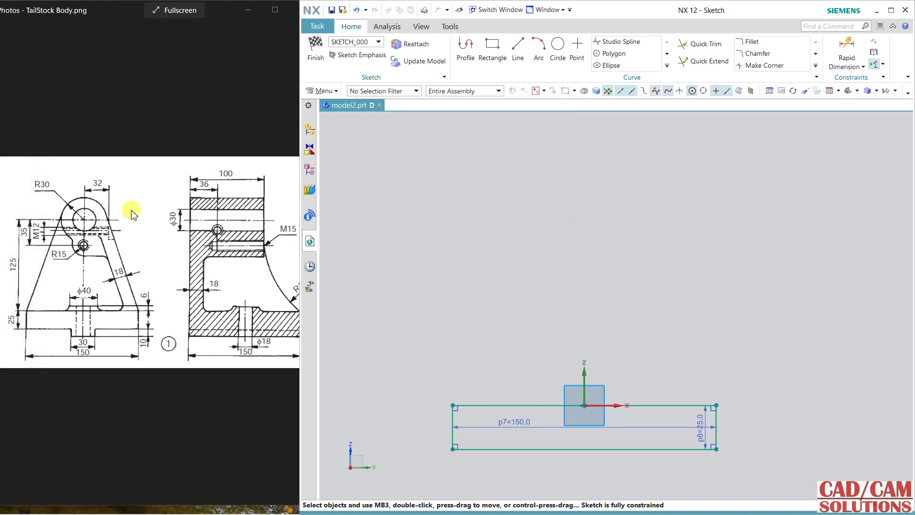
pyautogui.click(558, 47)
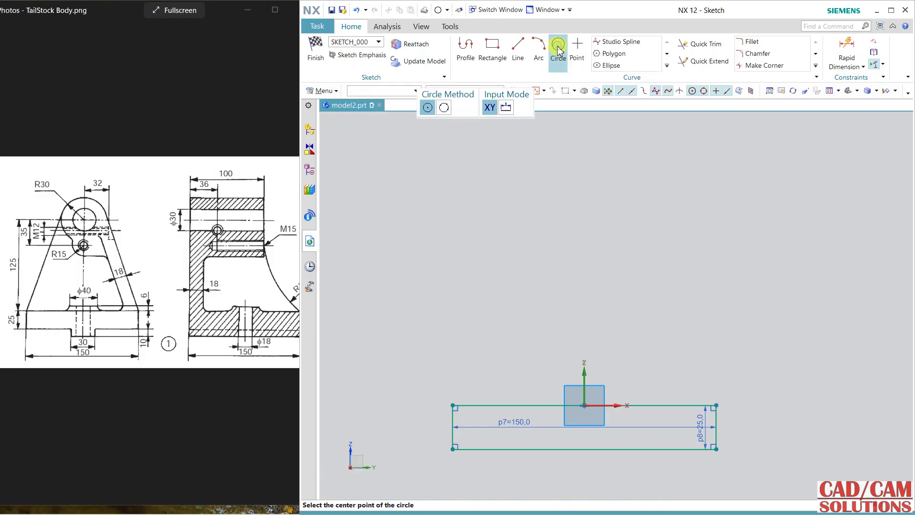
pyautogui.click(580, 222)
pyautogui.write('60')
pyautogui.press('Return')
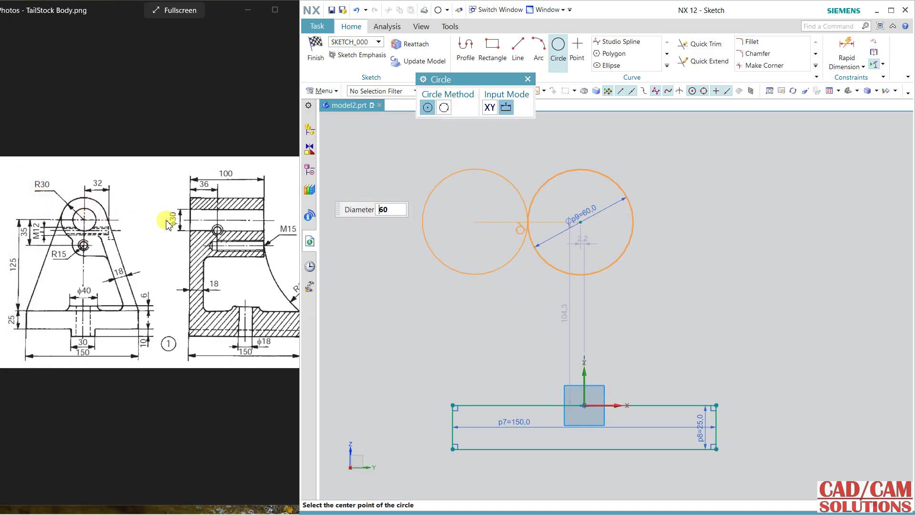
pyautogui.write('30')
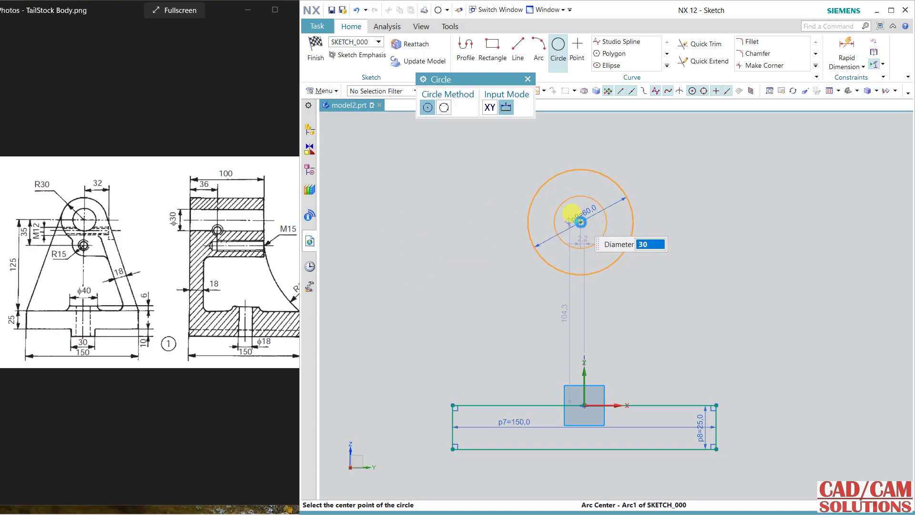
pyautogui.click(581, 222)
pyautogui.press('Escape')
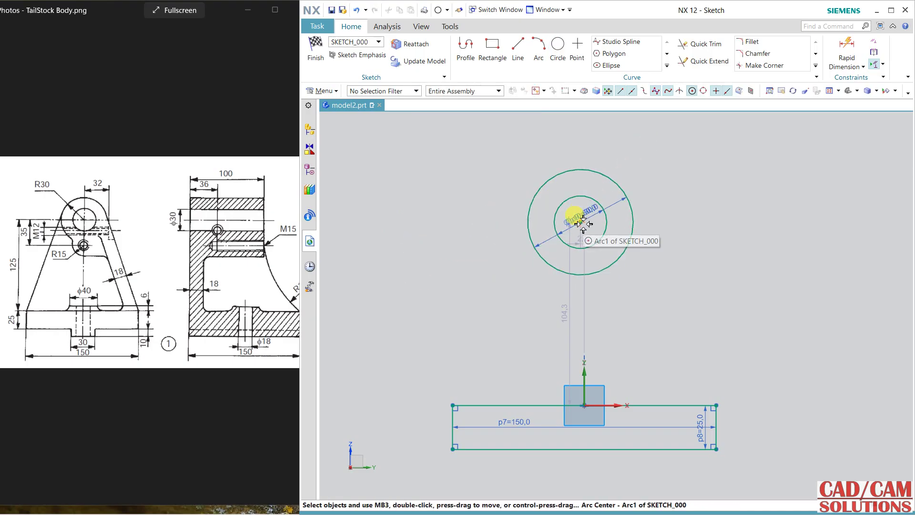
# Step: Align the concentric circles' centre with the vertical axis and set its height above the rectangle's upper edge to 125 mm
pyautogui.click(585, 363)
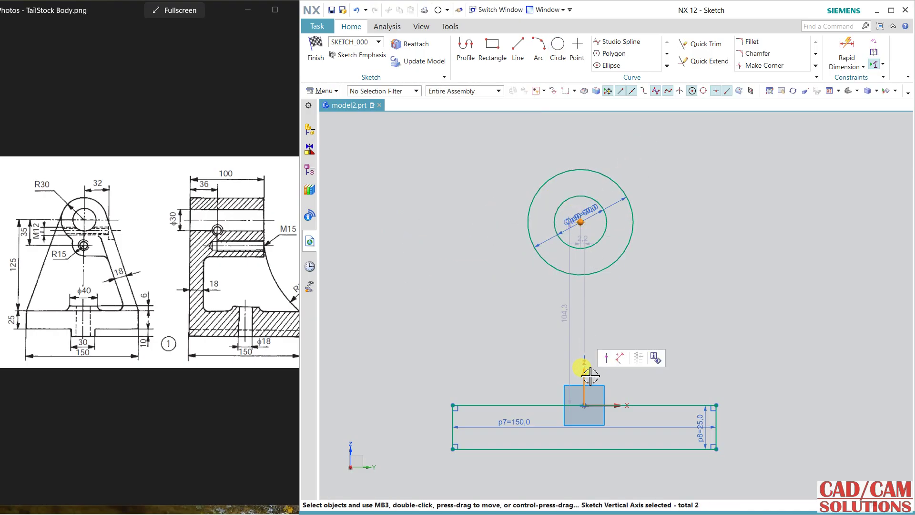
pyautogui.click(606, 358)
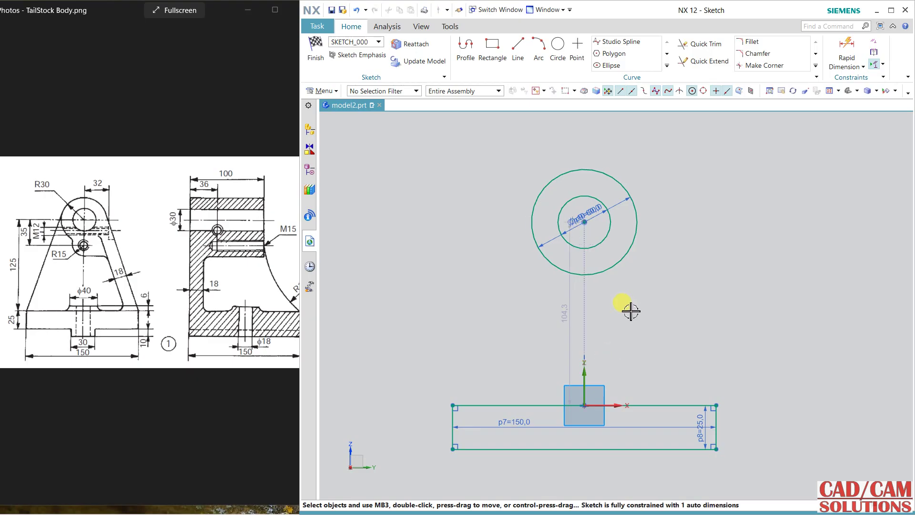
pyautogui.doubleClick(566, 315)
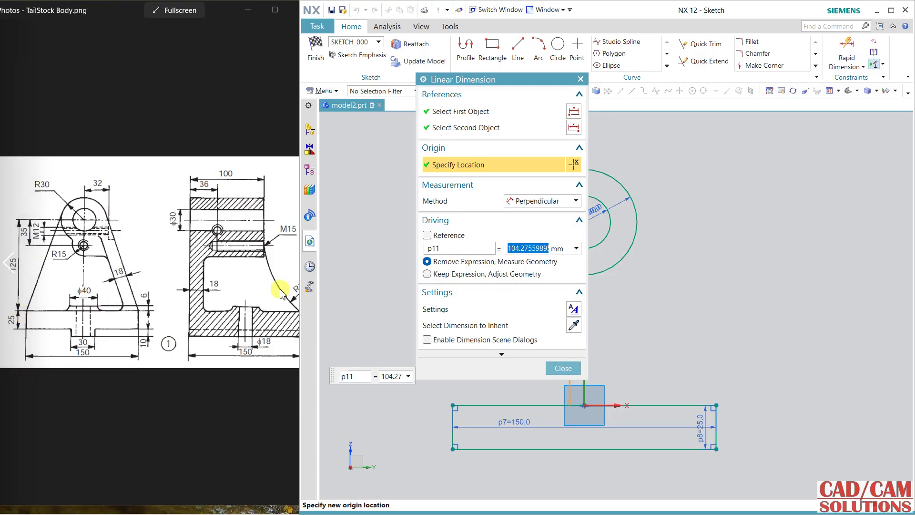
pyautogui.write('125')
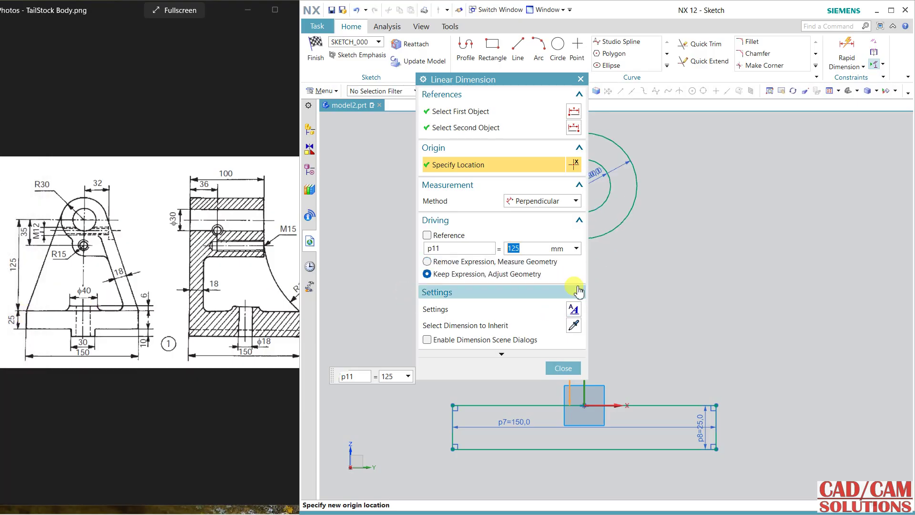
pyautogui.click(562, 368)
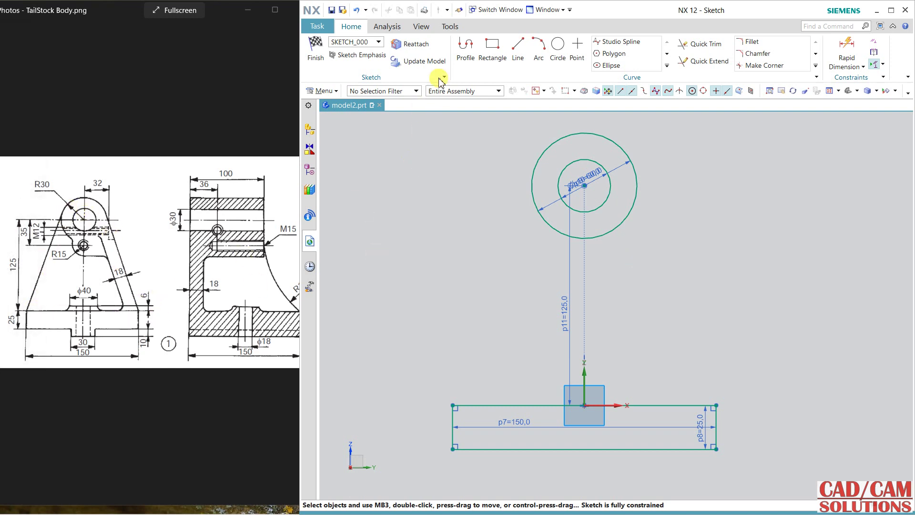
# Step: Draw a line from the rectangle's upper-left corner tangent to the left side of the 60 mm circle
pyautogui.click(466, 46)
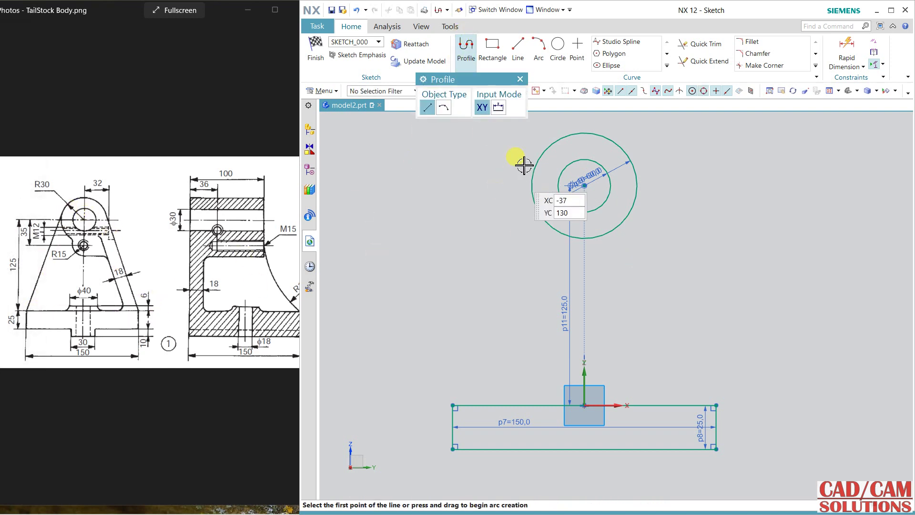
pyautogui.click(453, 405)
pyautogui.click(534, 163)
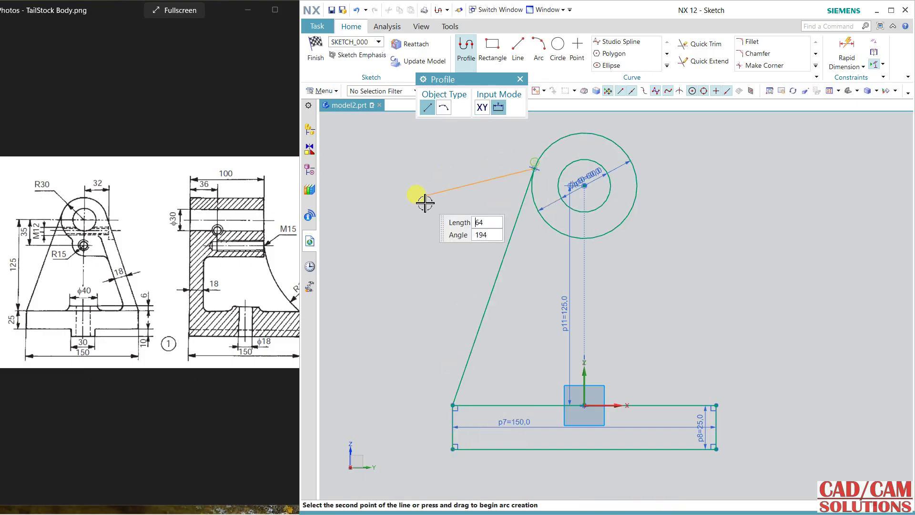
pyautogui.press('Escape')
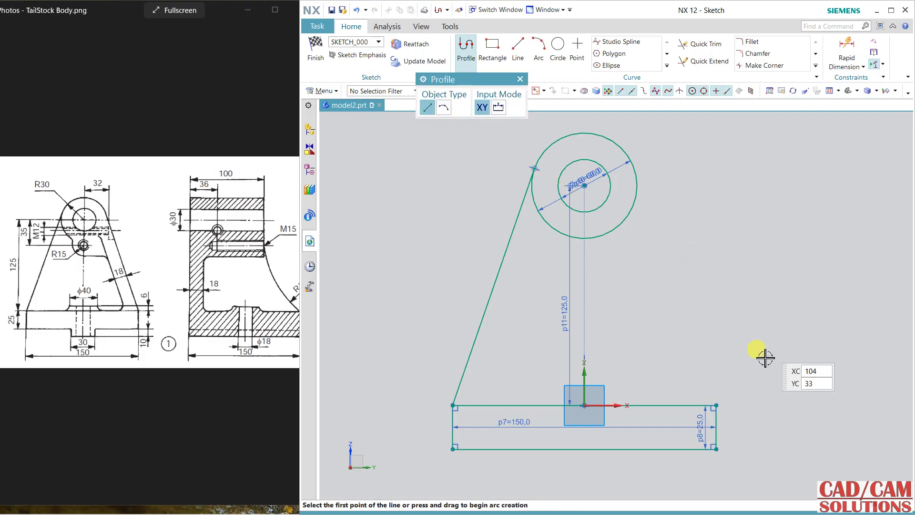
# Step: Draw a line from the rectangle's upper-right corner tangent to the 60 mm circle, attaching its upper endpoint to the circle
pyautogui.click(716, 404)
pyautogui.click(638, 176)
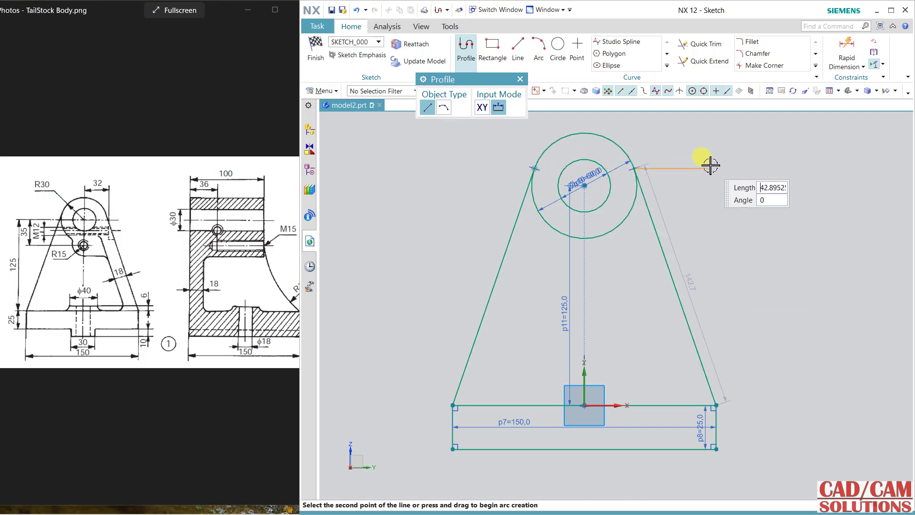
pyautogui.press('Escape')
pyautogui.press('Escape')
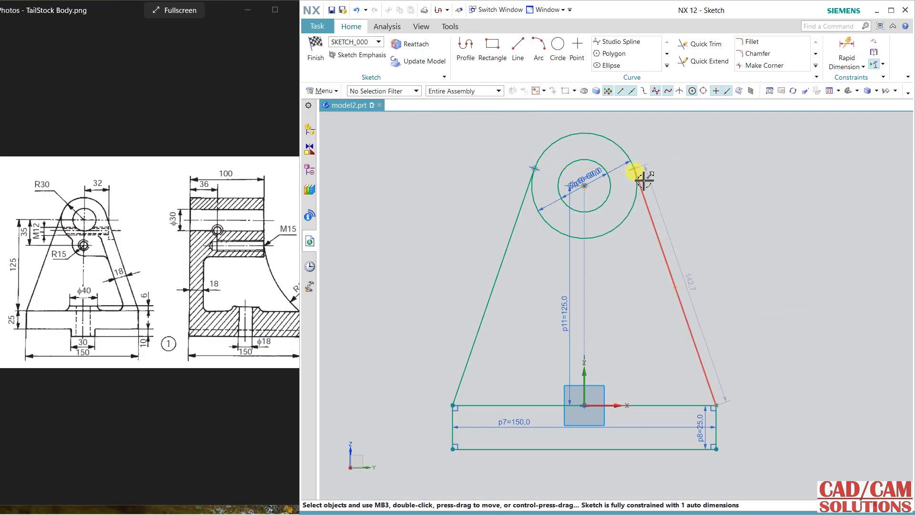
pyautogui.moveTo(633, 166)
pyautogui.mouseDown()
pyautogui.moveTo(653, 202)
pyautogui.moveTo(636, 169)
pyautogui.mouseUp()
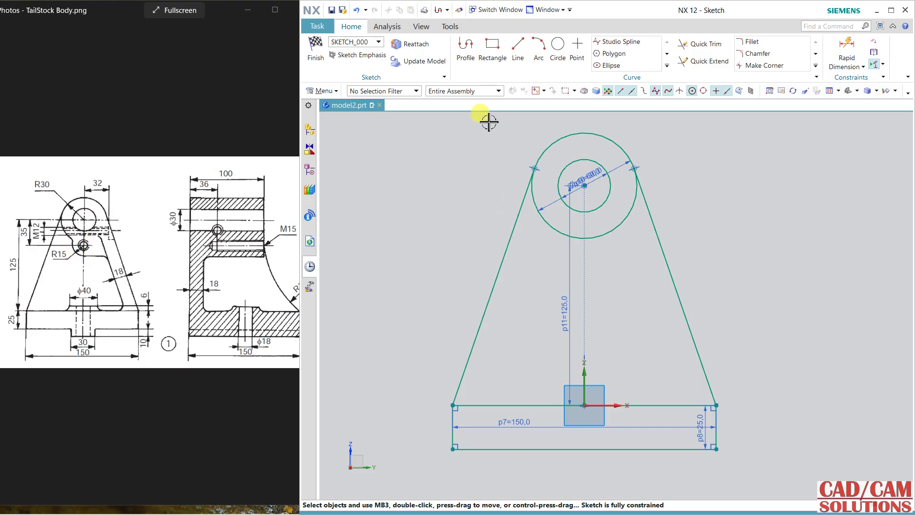
# Step: Draw a 30 mm diameter circle beneath the concentric circles and constrain its centre to the sketch's vertical axis
pyautogui.click(557, 45)
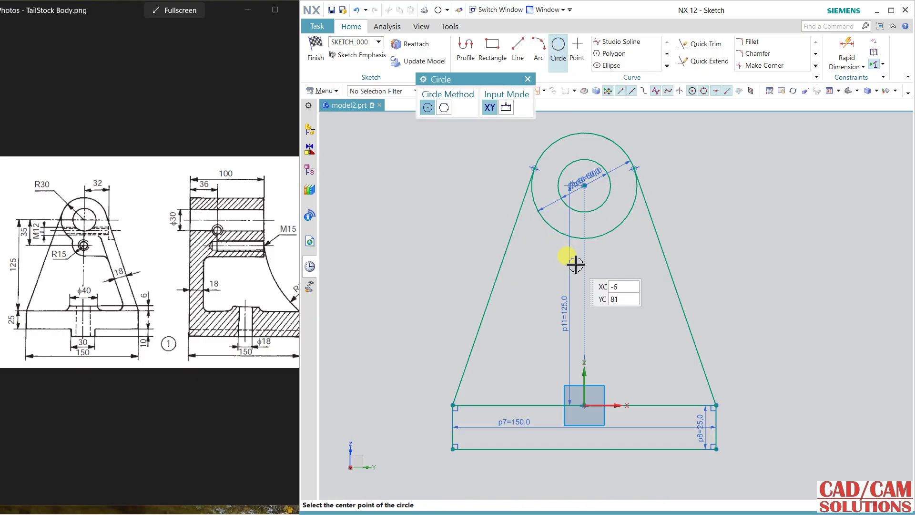
pyautogui.click(577, 266)
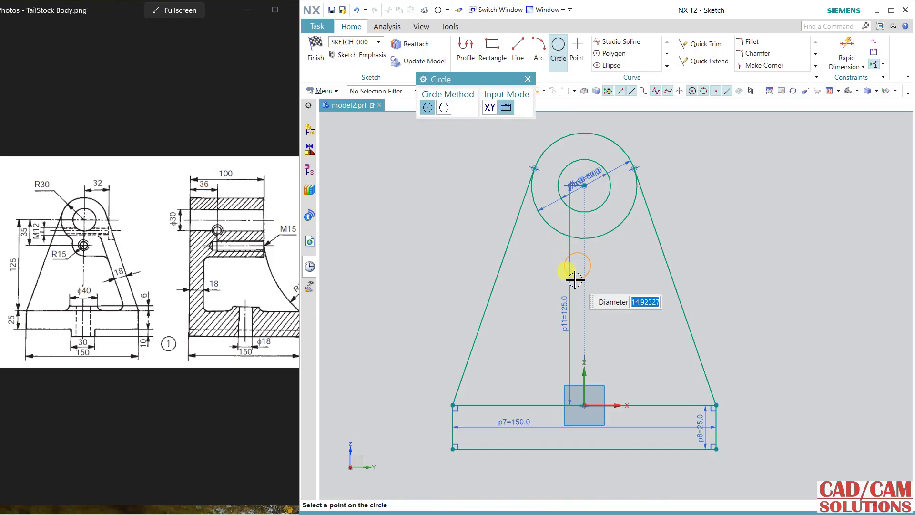
pyautogui.write('30')
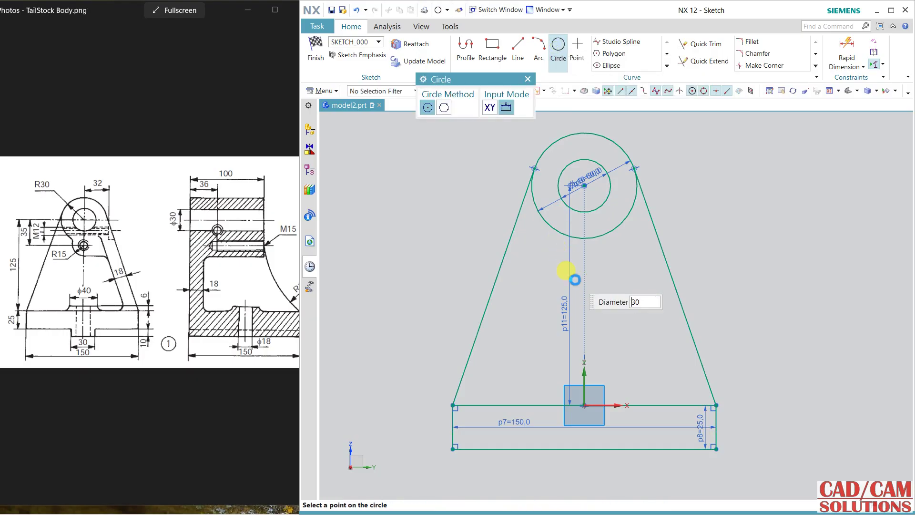
pyautogui.press('Return')
pyautogui.press('Escape')
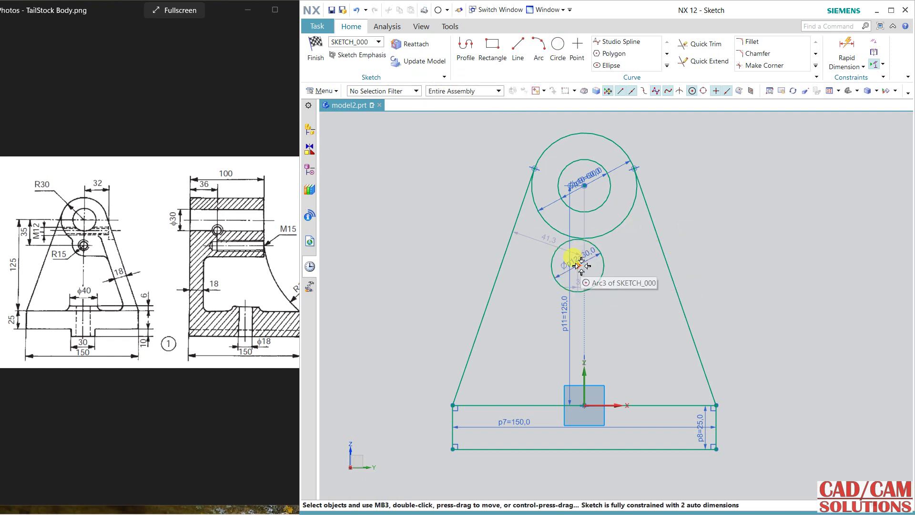
pyautogui.click(585, 374)
pyautogui.click(592, 286)
pyautogui.click(615, 359)
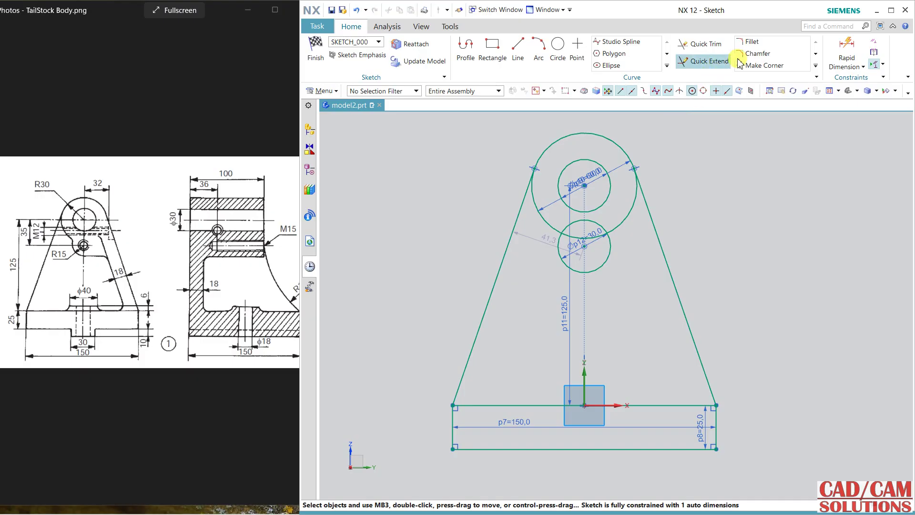
# Step: Dimension the vertical distance between the concentric circles' centre and the lower circle's centre as 35 mm
pyautogui.click(847, 50)
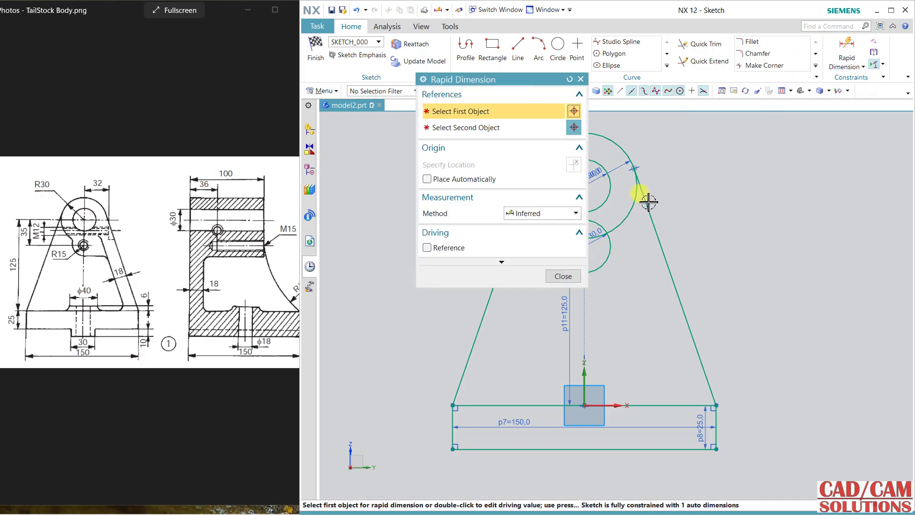
pyautogui.moveTo(519, 79); pyautogui.dragTo(405, 74)
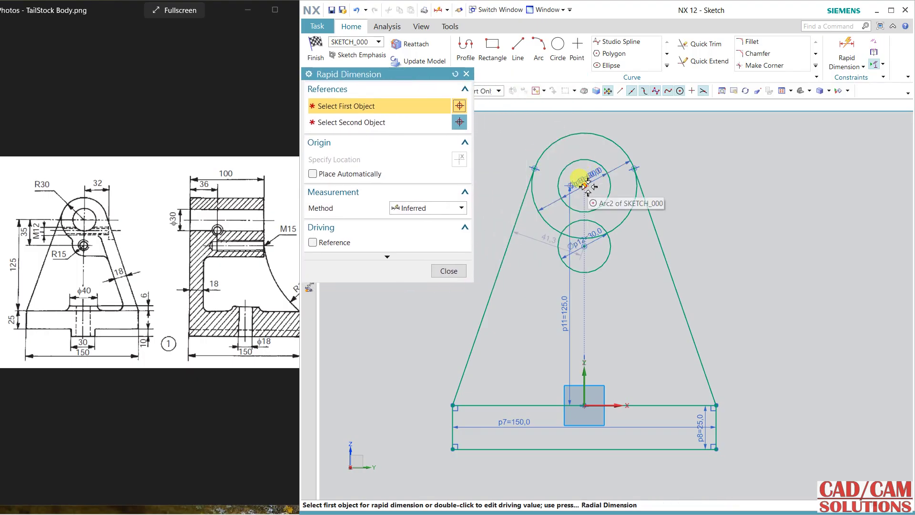
pyautogui.click(585, 208)
pyautogui.click(583, 240)
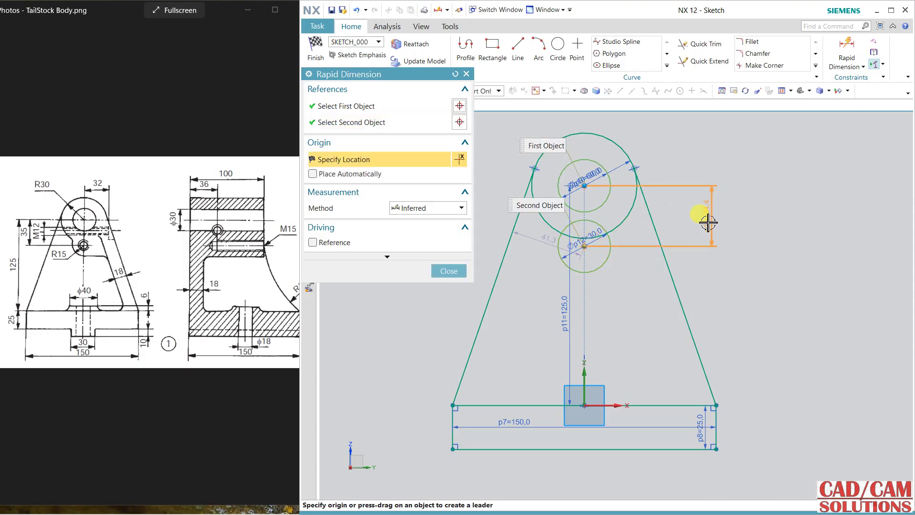
pyautogui.click(719, 196)
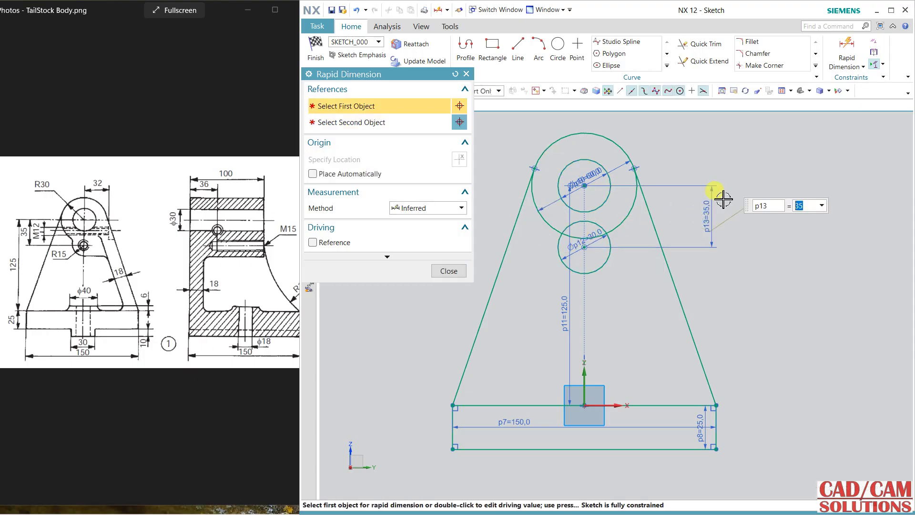
pyautogui.click(446, 271)
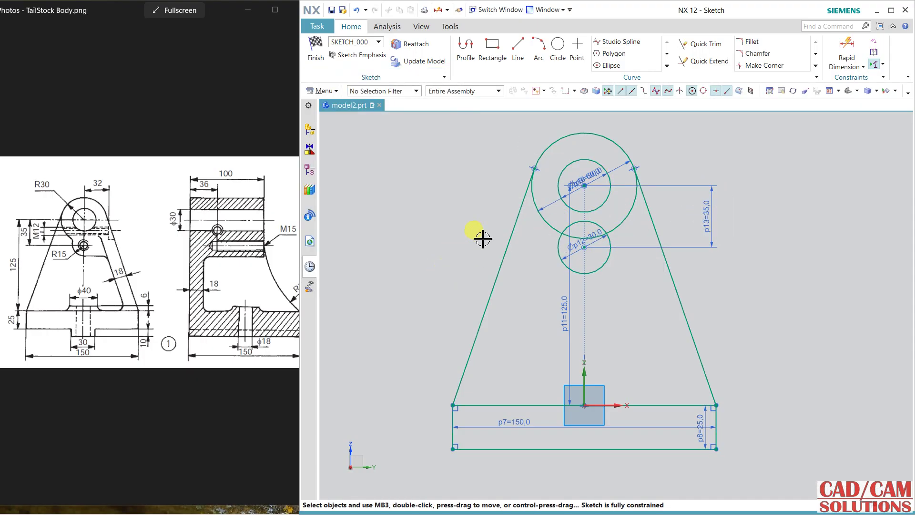
# Step: Draw a horizontal line about 64 mm long from the lower circle's bottom point past the right tapered side
pyautogui.click(518, 51)
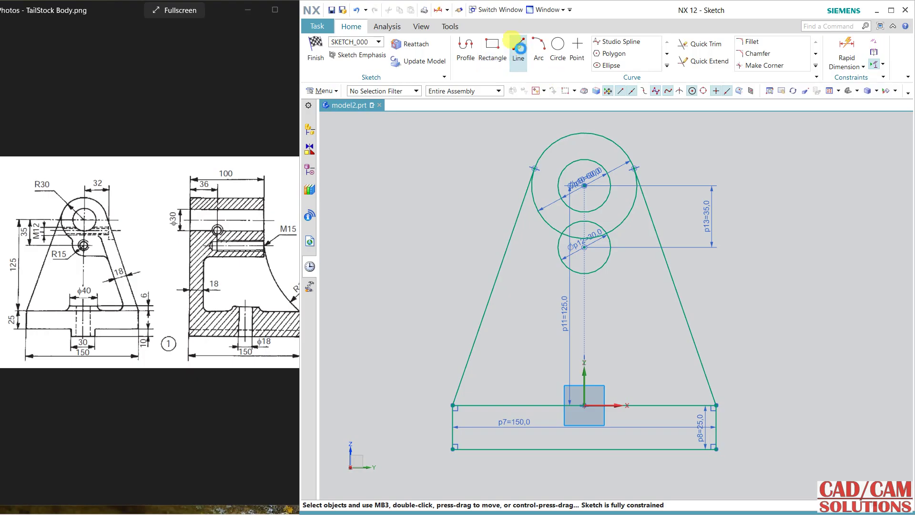
pyautogui.click(586, 274)
pyautogui.click(696, 273)
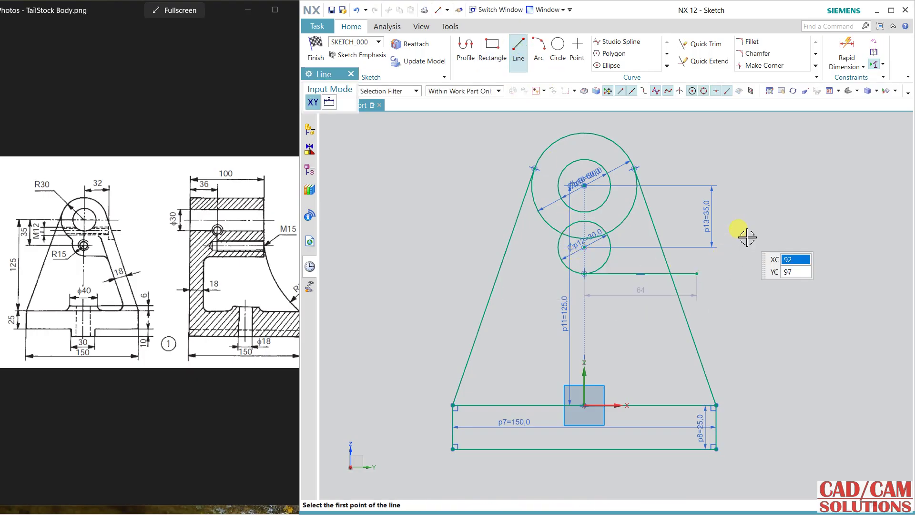
pyautogui.press('Escape')
# Step: Trim the line's overhang, the lower circle's upper and right portions, and the 60 mm circle's lower-right arc to form the boss outline
pyautogui.click(699, 44)
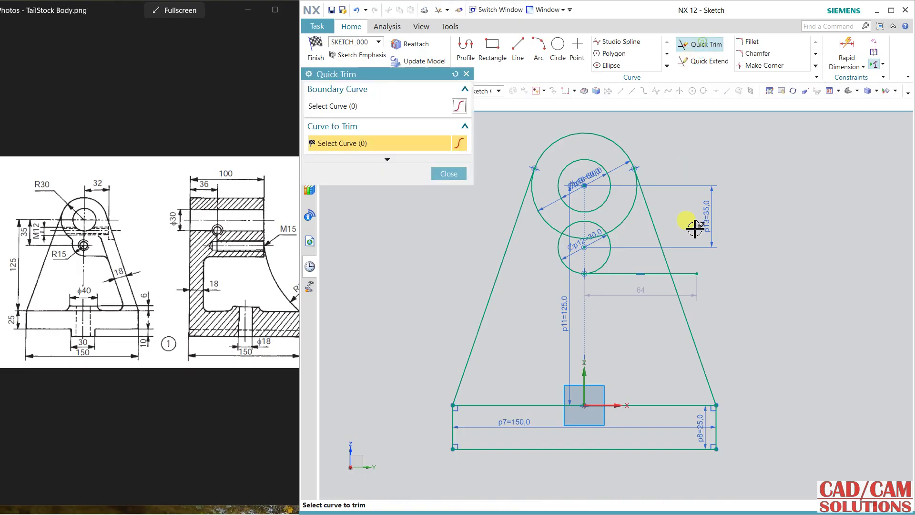
pyautogui.click(687, 274)
pyautogui.click(588, 222)
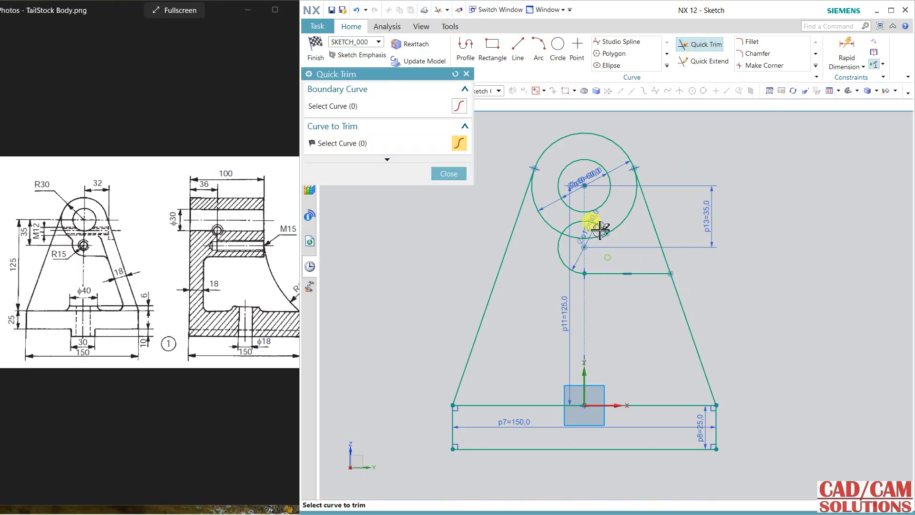
pyautogui.click(583, 212)
pyautogui.hotkey('ctrl', 'z')
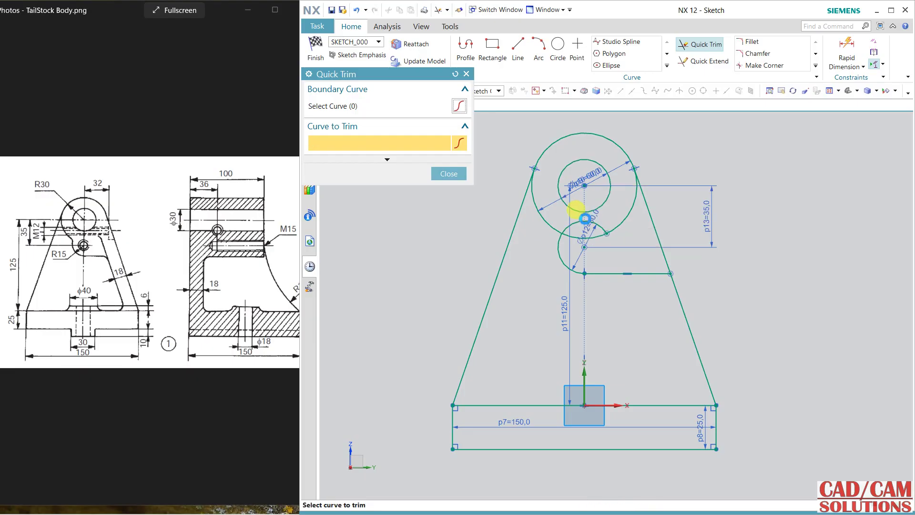
pyautogui.click(599, 231)
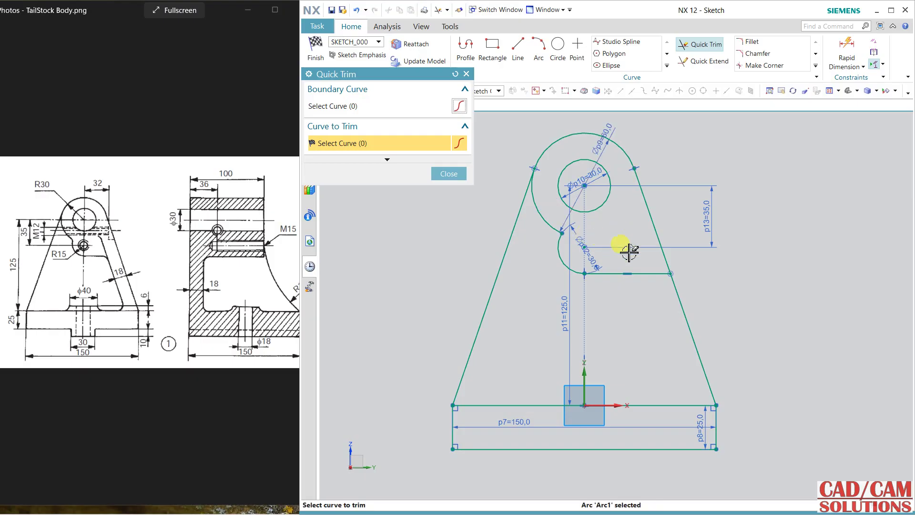
pyautogui.middleClick(752, 203)
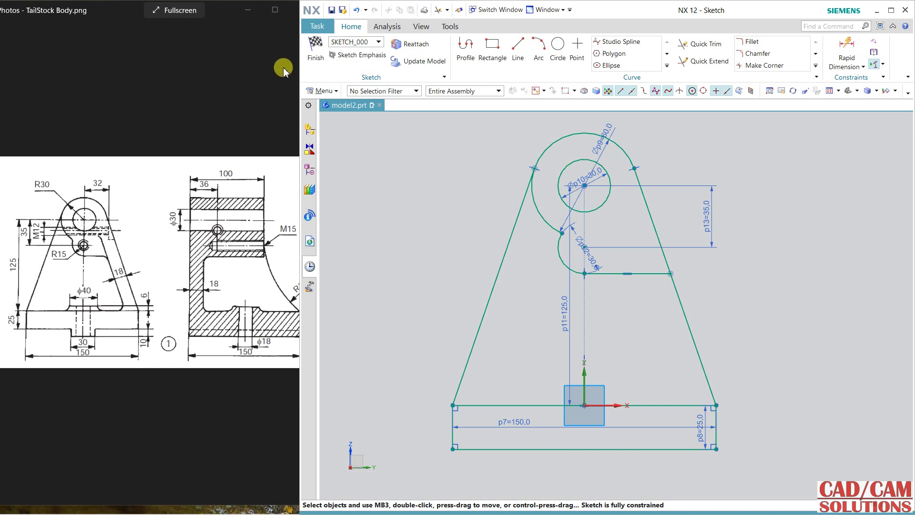
# Step: Finish the sketch and extrude the base rectangle 150 mm as a solid, selecting it with Region Boundary Curve
pyautogui.click(315, 49)
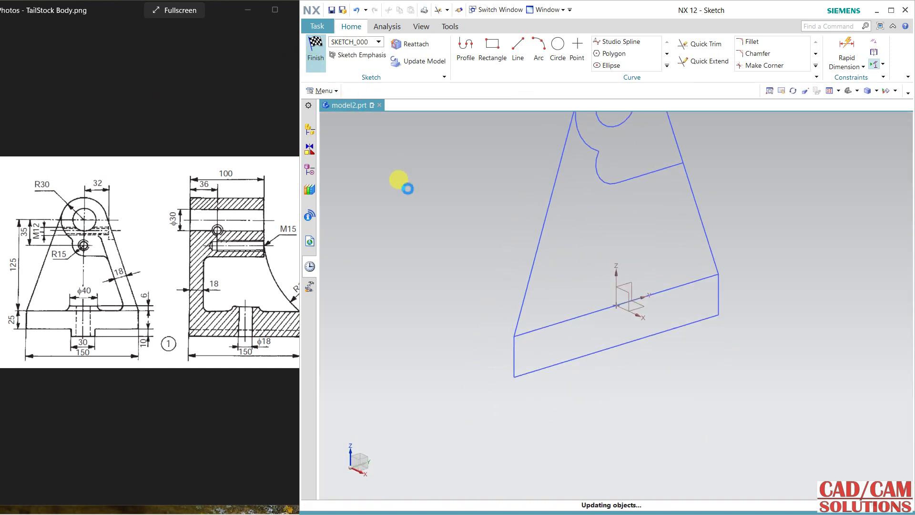
pyautogui.scroll(-3, 470, 226)
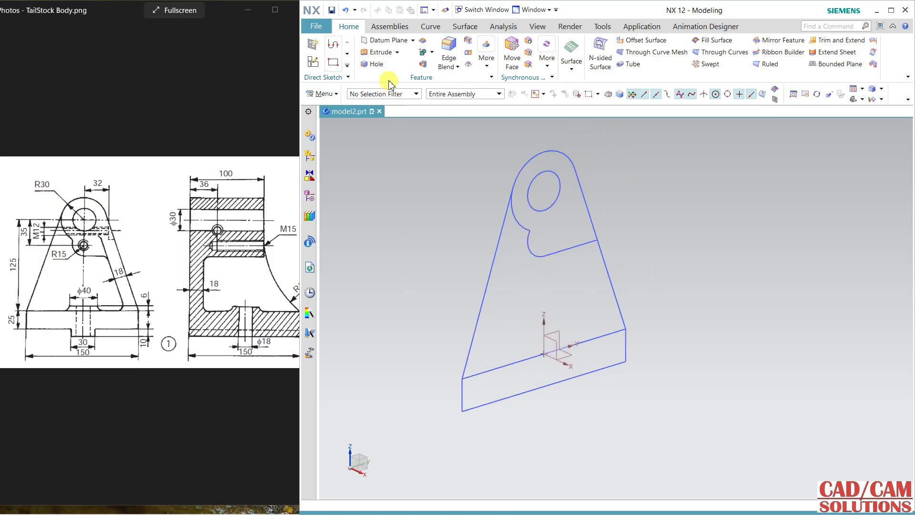
pyautogui.click(380, 52)
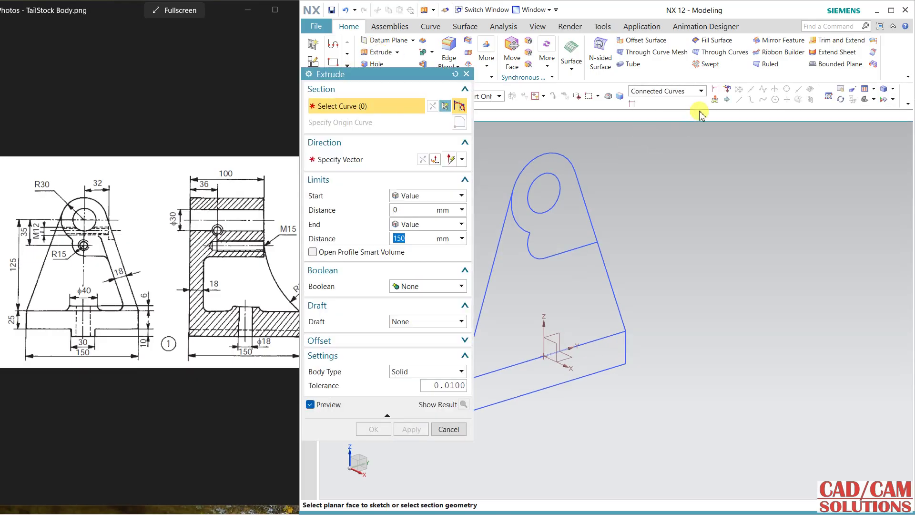
pyautogui.click(670, 95)
pyautogui.click(664, 168)
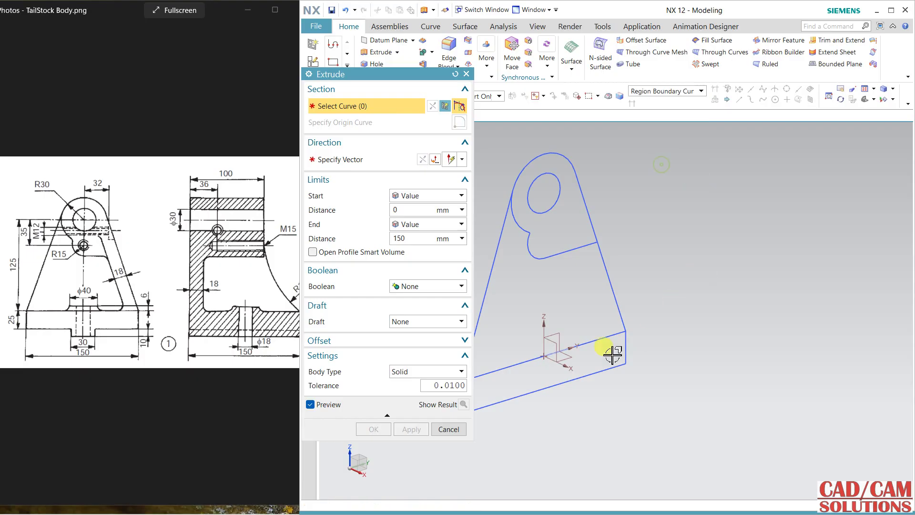
pyautogui.click(588, 359)
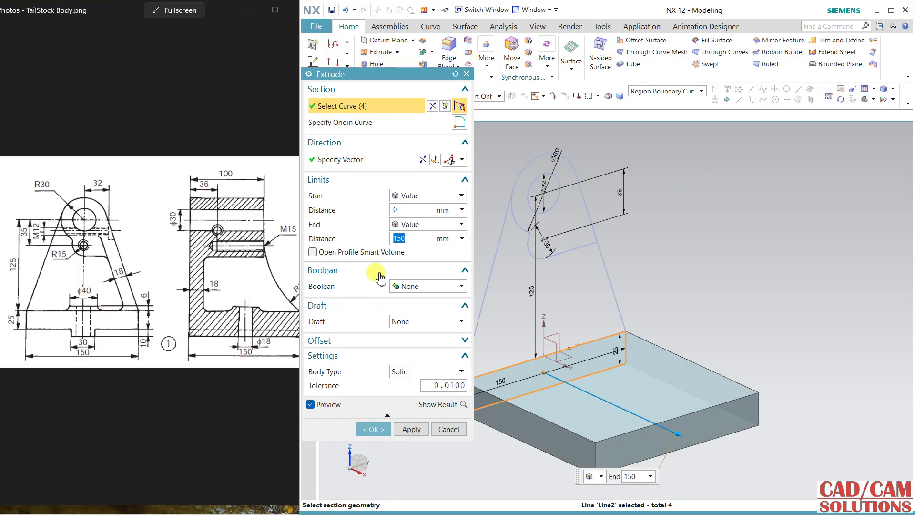
pyautogui.click(408, 431)
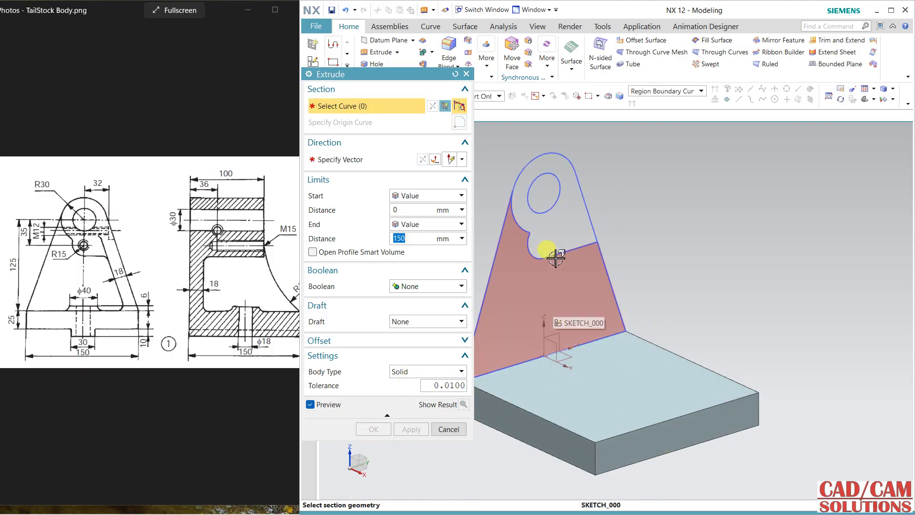
# Step: Extrude the boss and tapered wall regions together by 18 mm and unite them with the base
pyautogui.click(552, 242)
pyautogui.click(514, 295)
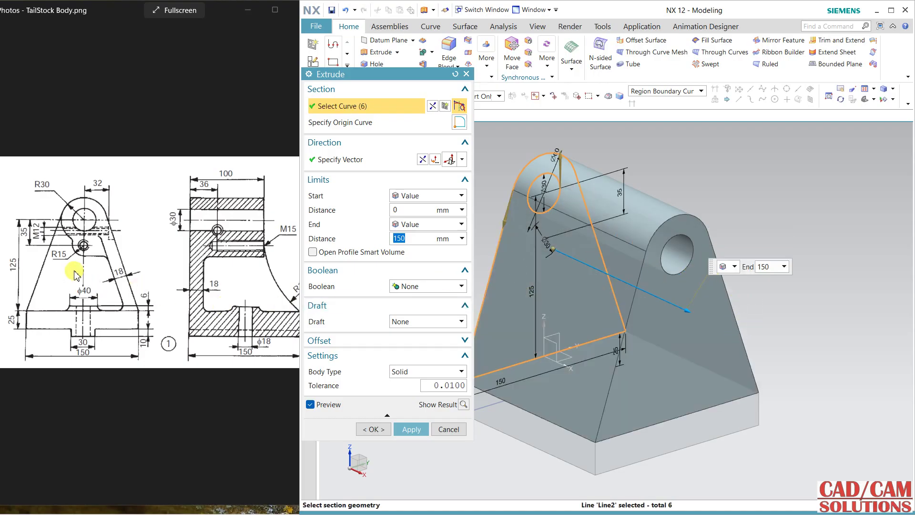
pyautogui.write('18')
pyautogui.press('Return')
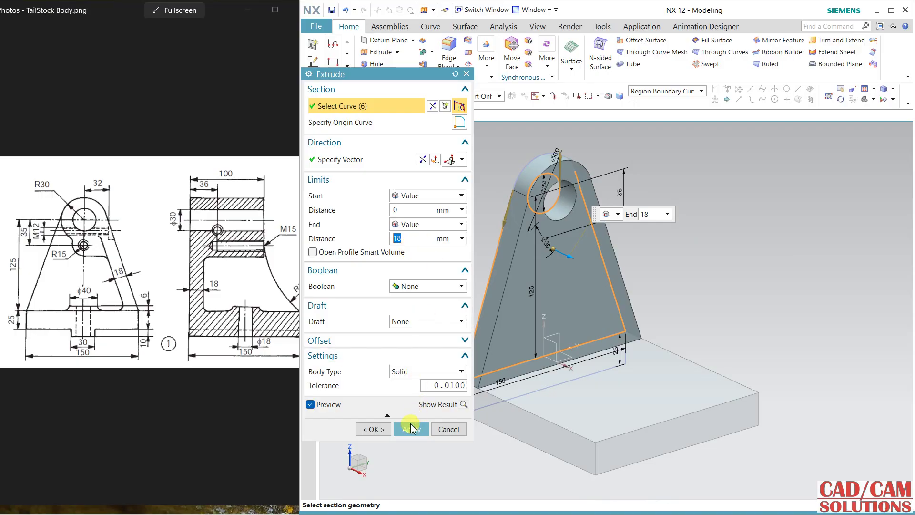
pyautogui.click(416, 286)
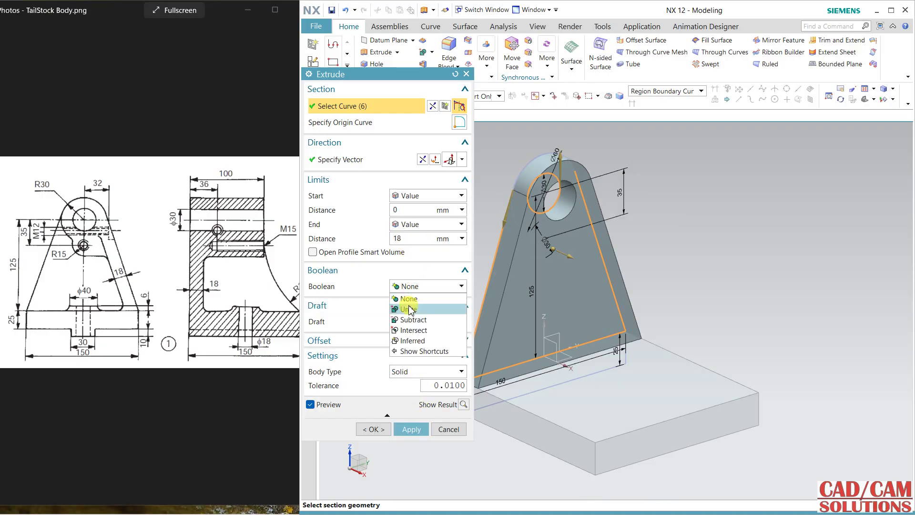
pyautogui.click(409, 308)
pyautogui.click(411, 445)
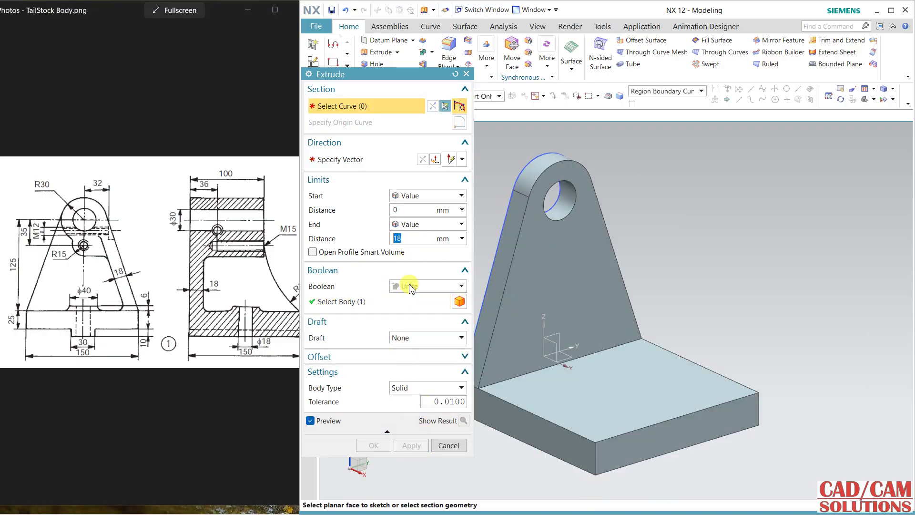
# Step: Extrude the boss region around the 30 mm hole by 100 mm, uniting it with the body
pyautogui.moveTo(674, 214); pyautogui.dragTo(714, 227, button='middle')
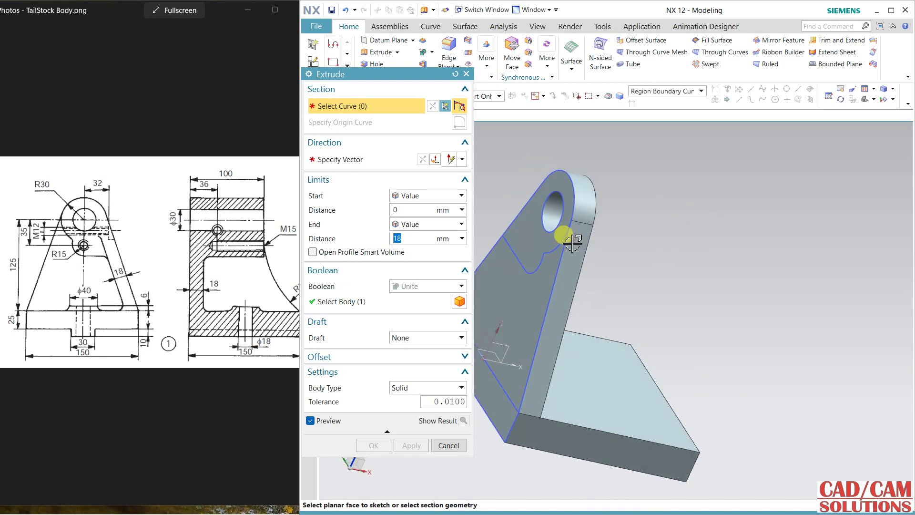
pyautogui.click(577, 230)
pyautogui.moveTo(705, 265); pyautogui.dragTo(634, 241, button='middle')
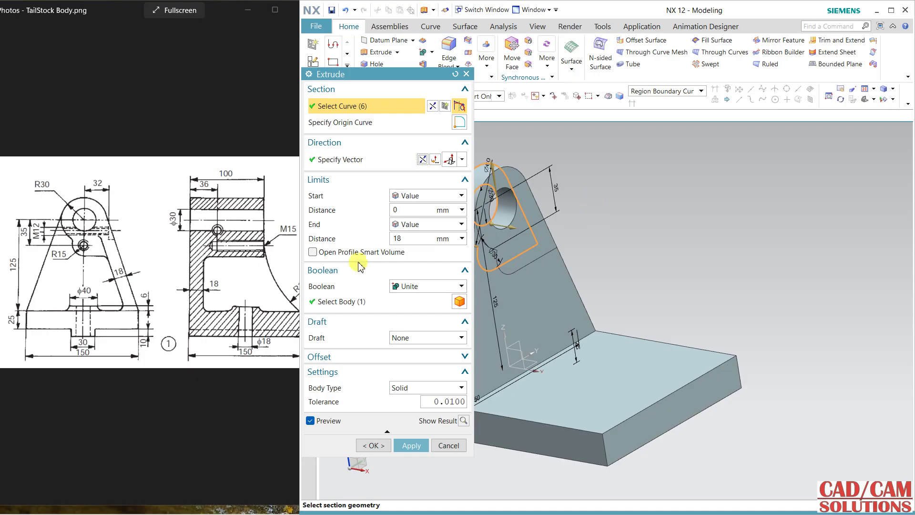
pyautogui.doubleClick(408, 237)
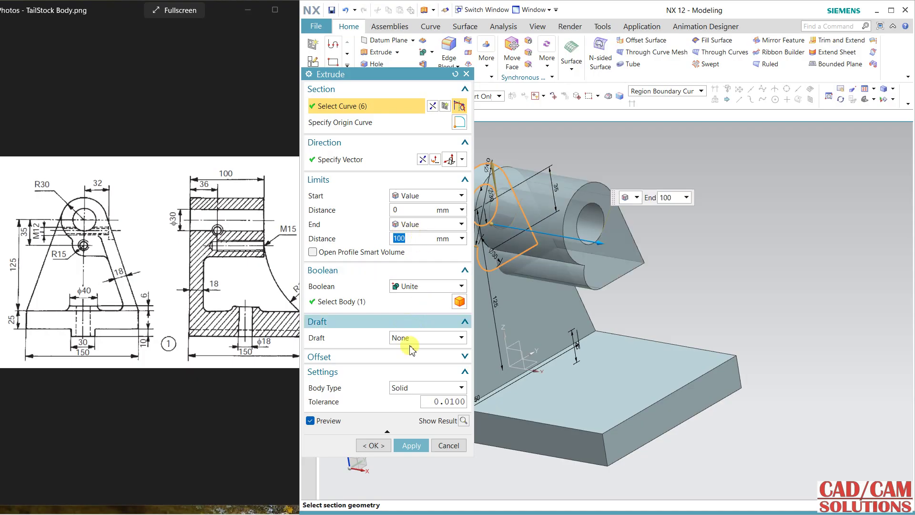
pyautogui.click(375, 445)
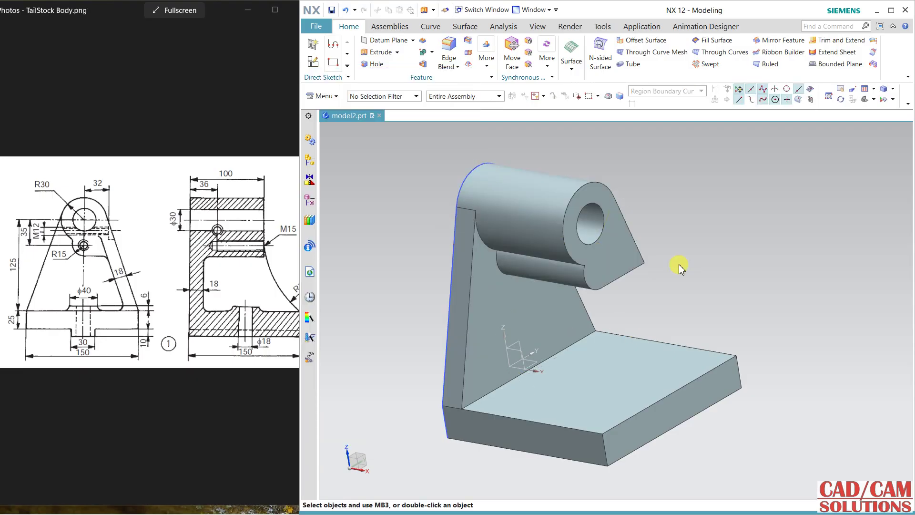
pyautogui.moveTo(701, 219)
pyautogui.mouseDown(button='middle')
pyautogui.moveTo(653, 192)
pyautogui.moveTo(698, 217)
pyautogui.moveTo(692, 223)
pyautogui.mouseUp(button='middle')
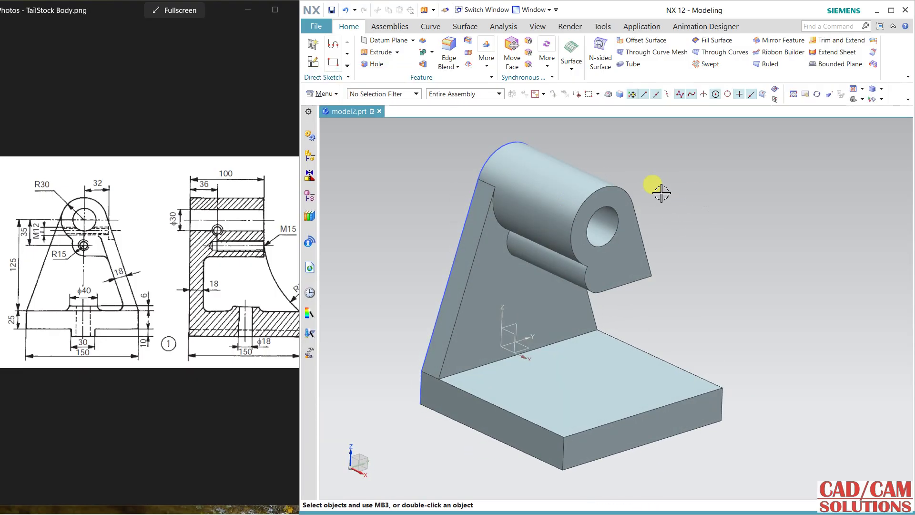
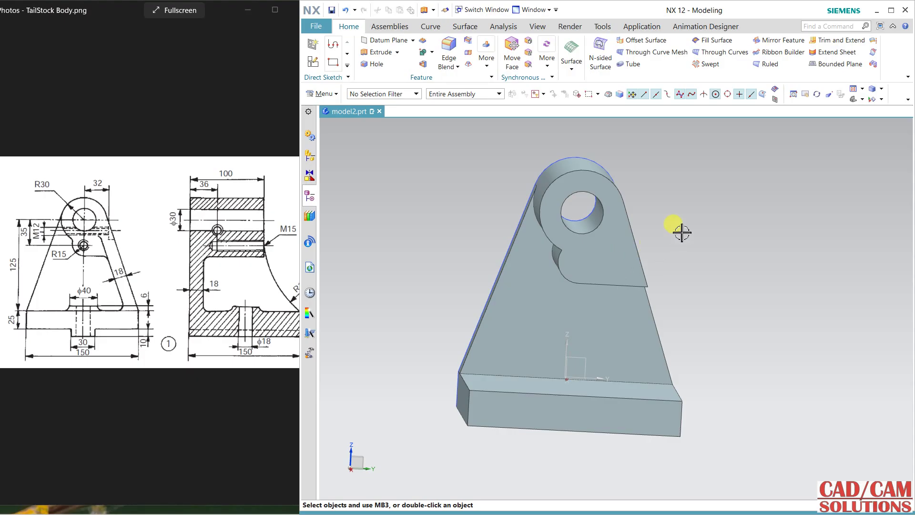
# Step: Show the model in wireframe and create a new sketch on the YZ datum plane with its horizontal reference along Y
pyautogui.moveTo(682, 232); pyautogui.dragTo(698, 245, button='right')
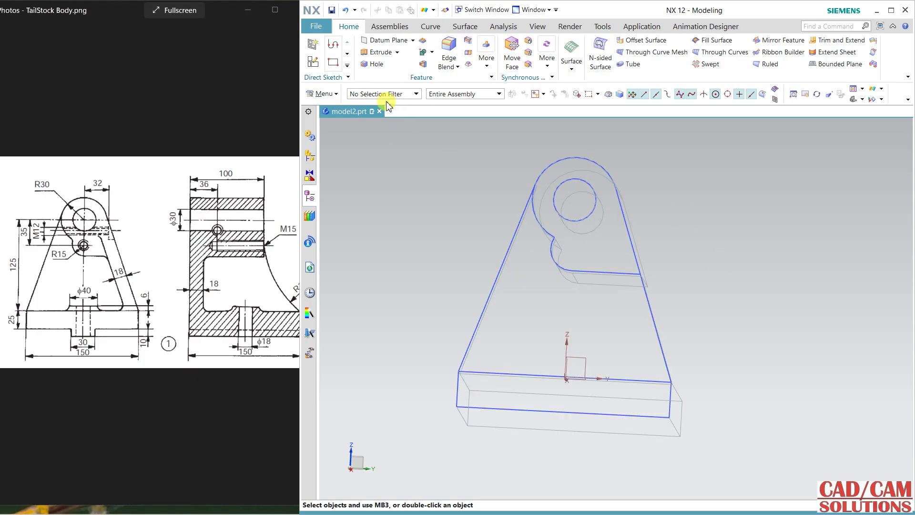
pyautogui.click(318, 68)
pyautogui.moveTo(723, 288)
pyautogui.mouseDown(button='middle')
pyautogui.moveTo(688, 274)
pyautogui.moveTo(607, 278)
pyautogui.moveTo(654, 310)
pyautogui.mouseUp(button='middle')
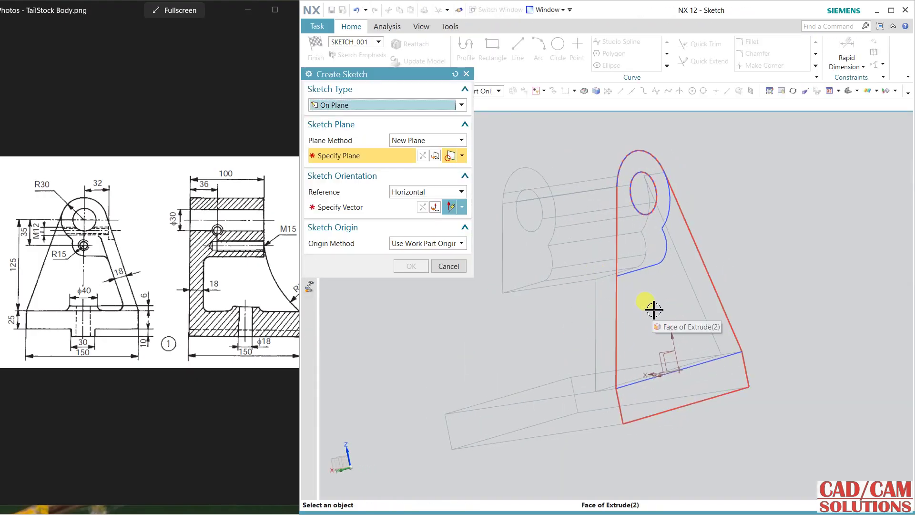
pyautogui.click(667, 361)
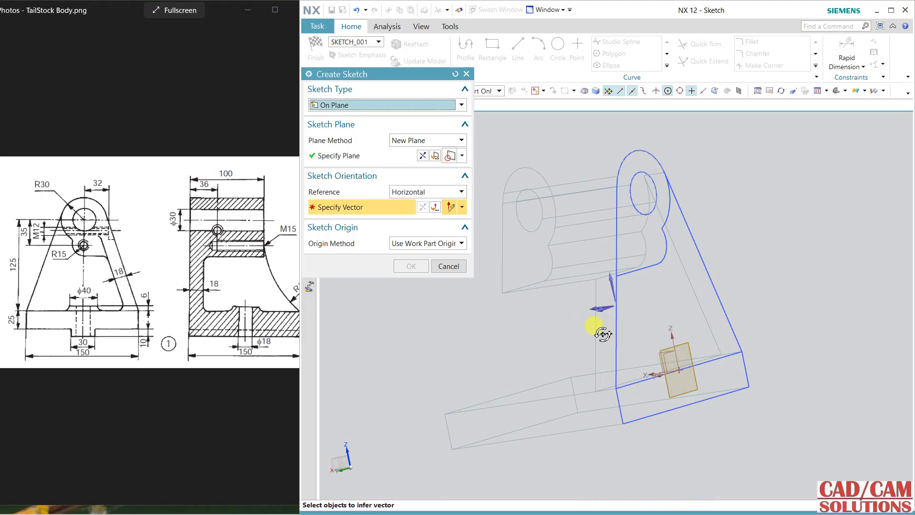
pyautogui.moveTo(592, 321); pyautogui.dragTo(524, 333, button='middle')
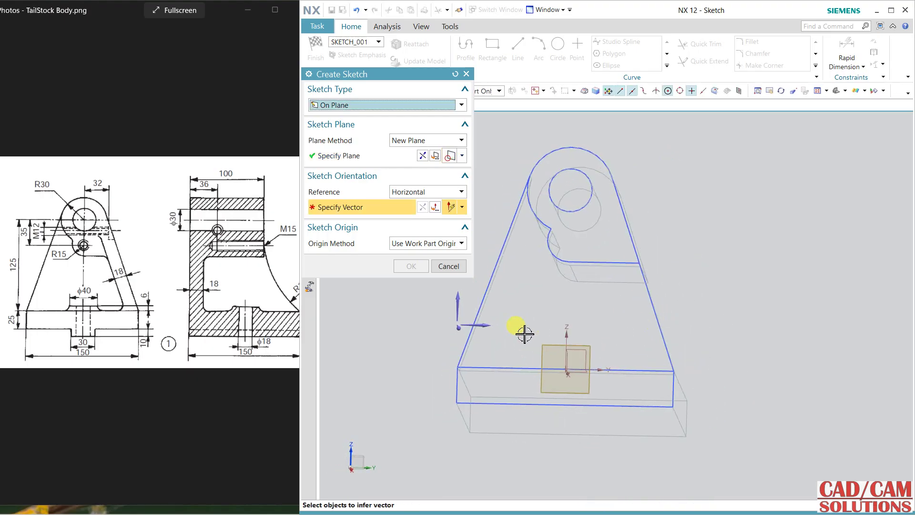
pyautogui.click(482, 324)
pyautogui.click(413, 266)
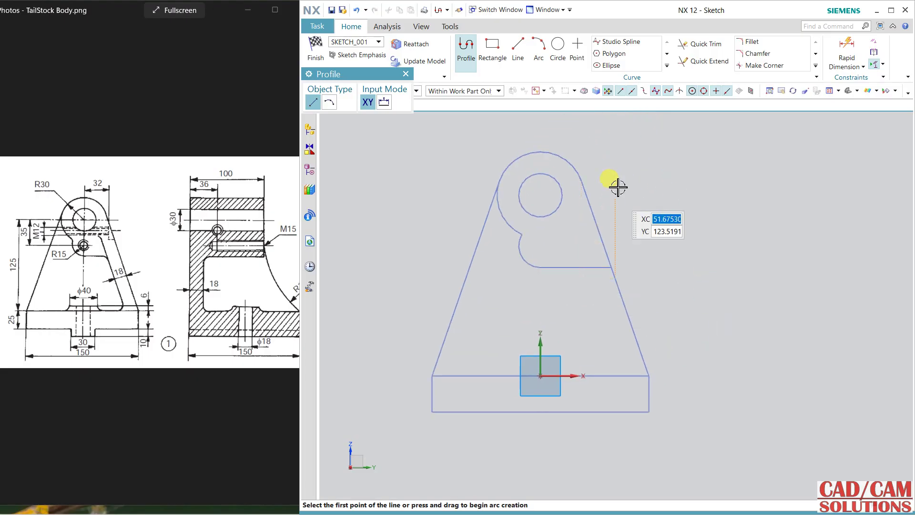
# Step: Project the tapered wall's slanted edge on the positive Y side into the sketch, using the Single Curve rule
pyautogui.click(666, 65)
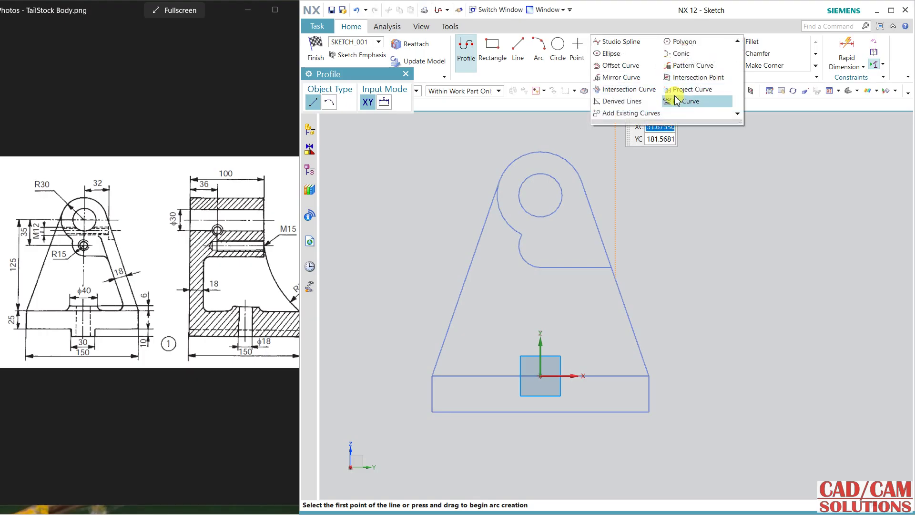
pyautogui.click(671, 97)
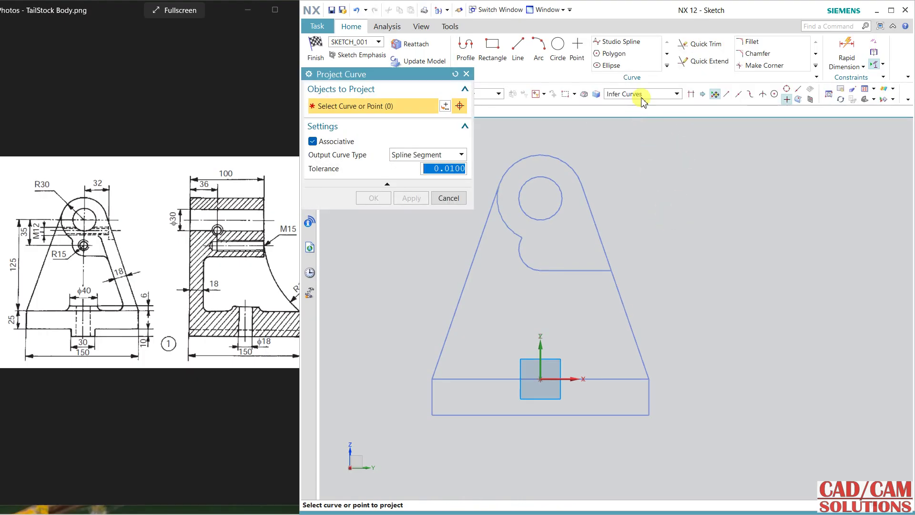
pyautogui.click(641, 97)
pyautogui.click(615, 103)
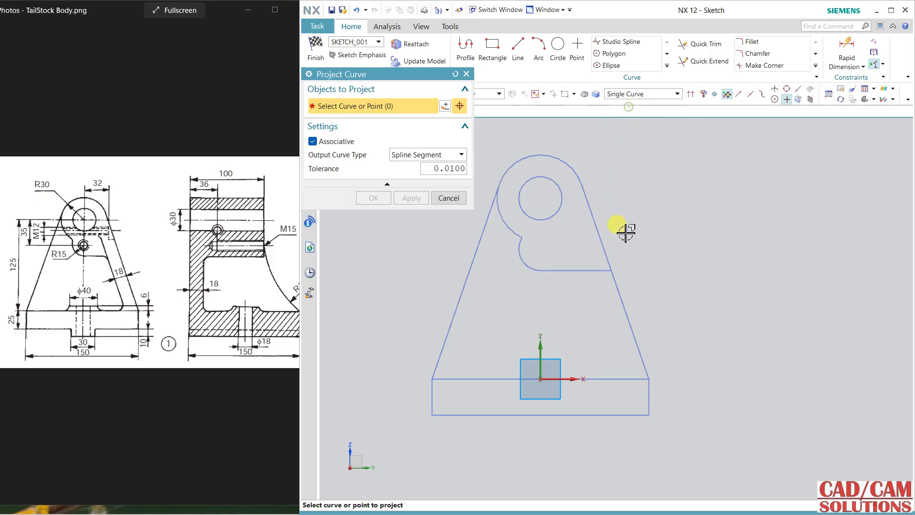
pyautogui.click(593, 229)
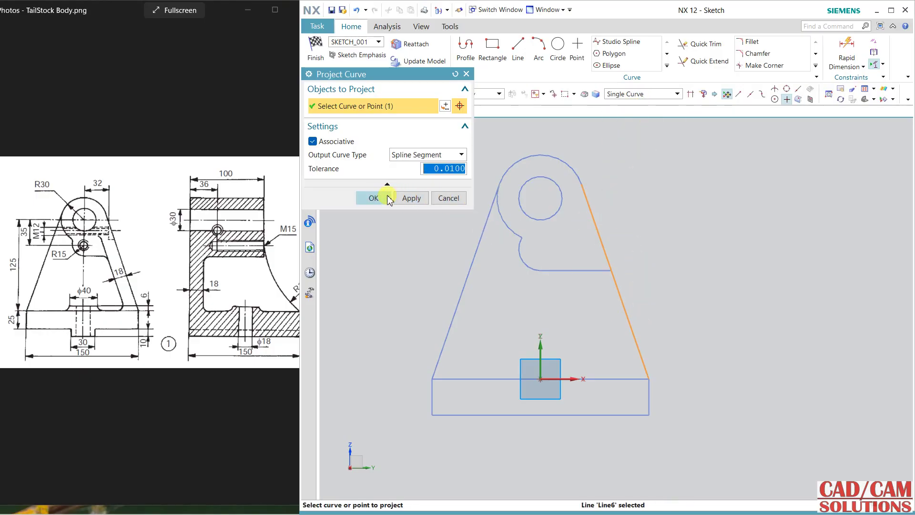
pyautogui.click(374, 198)
# Step: Offset the projected slanted line 18 mm towards the inside of the wall
pyautogui.click(667, 66)
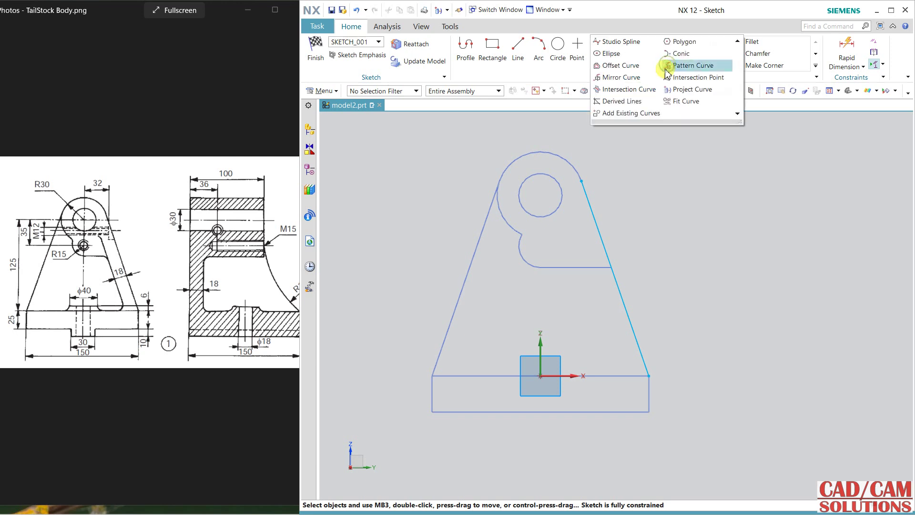
pyautogui.click(623, 141)
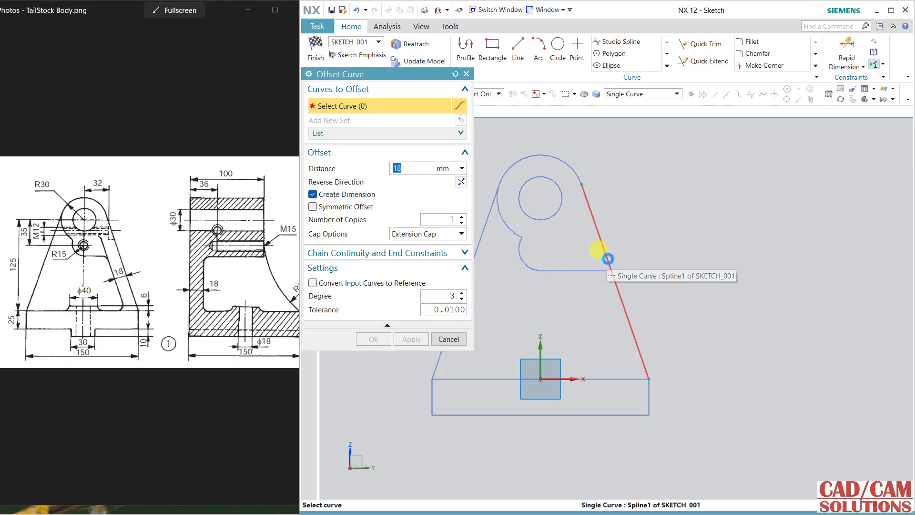
pyautogui.click(606, 259)
pyautogui.click(377, 339)
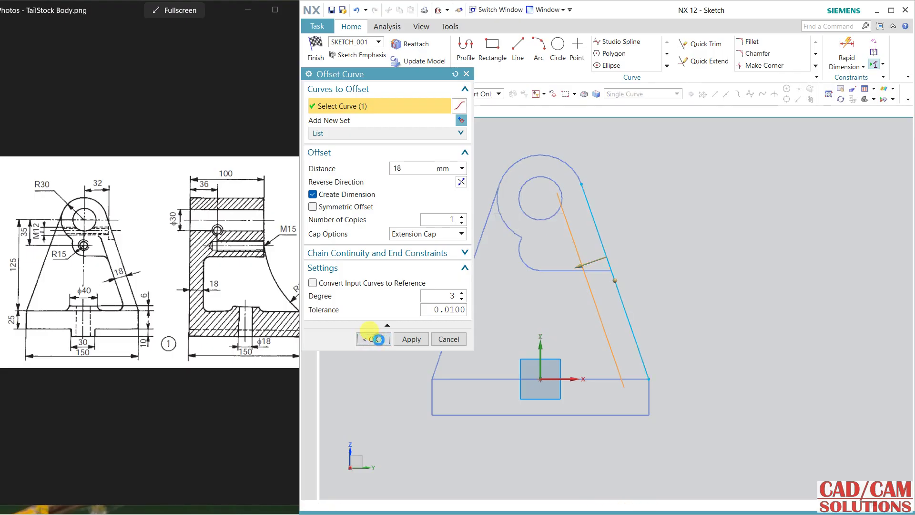
# Step: Draw a line about 27 mm long inward along the base's top edge and another from the projected line's upper end to the offset line
pyautogui.click(523, 56)
pyautogui.click(649, 375)
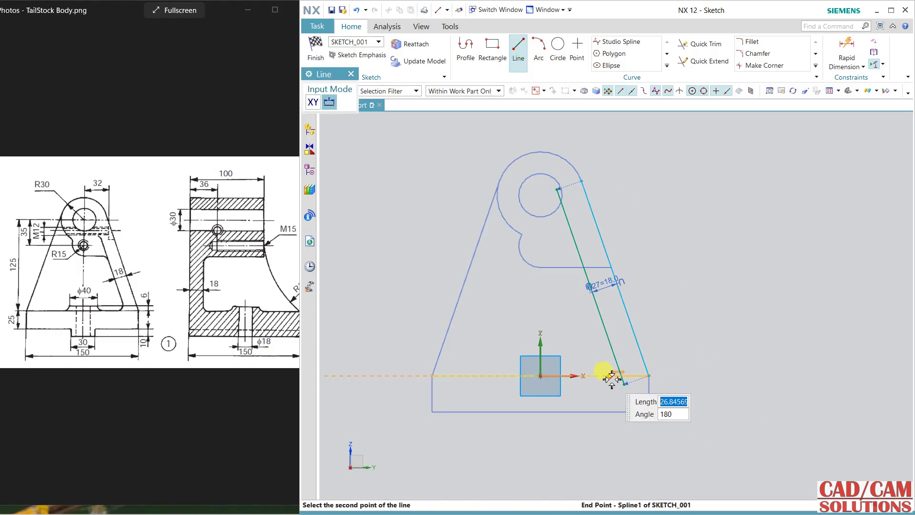
pyautogui.click(611, 376)
pyautogui.press('Escape')
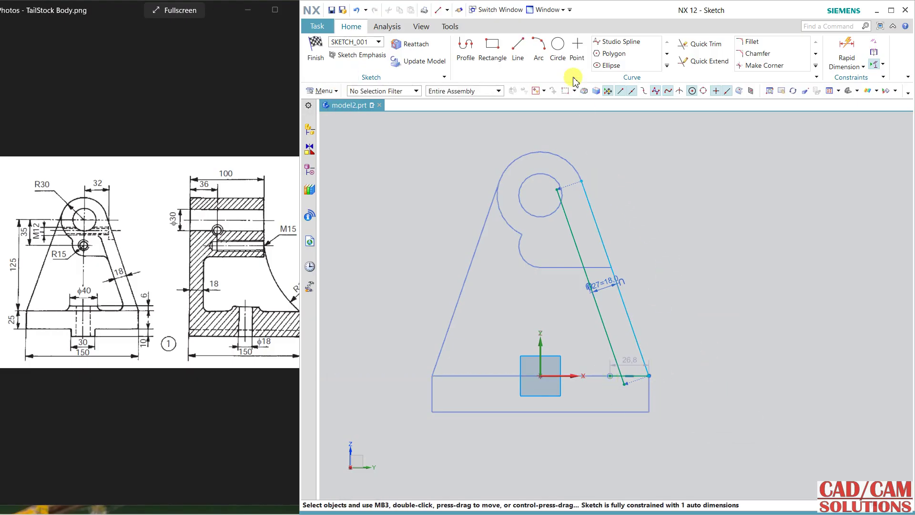
pyautogui.click(518, 48)
pyautogui.click(581, 181)
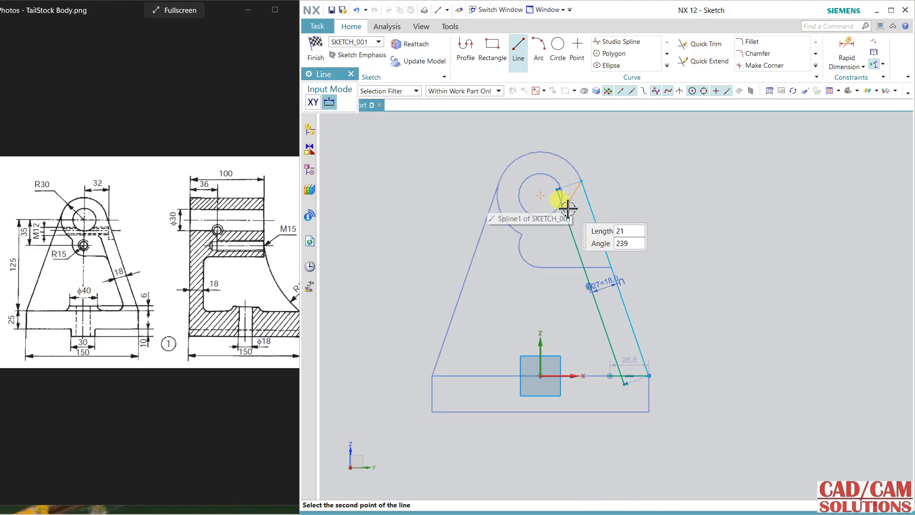
pyautogui.press('Return')
pyautogui.press('Escape')
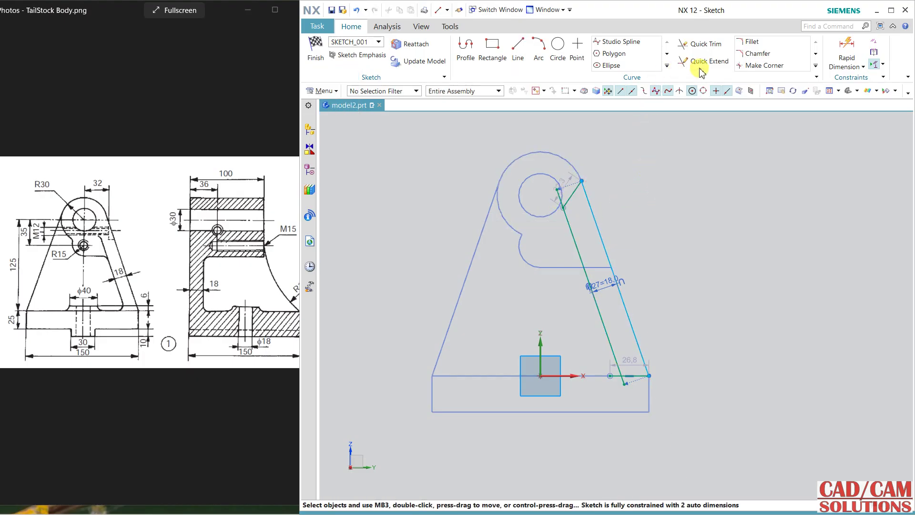
# Step: Make corners between the offset line and both connecting lines, and set the upper connecting line's length to 22 mm
pyautogui.click(763, 65)
pyautogui.click(567, 229)
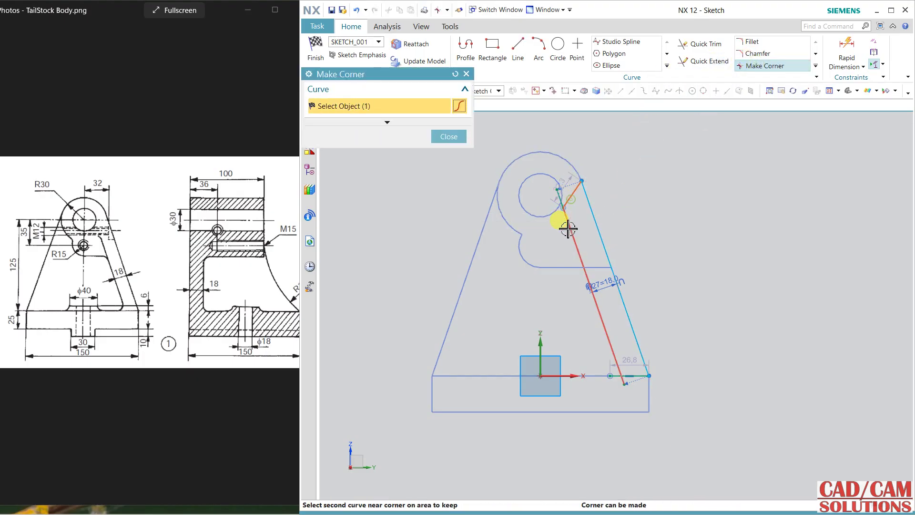
pyautogui.click(571, 228)
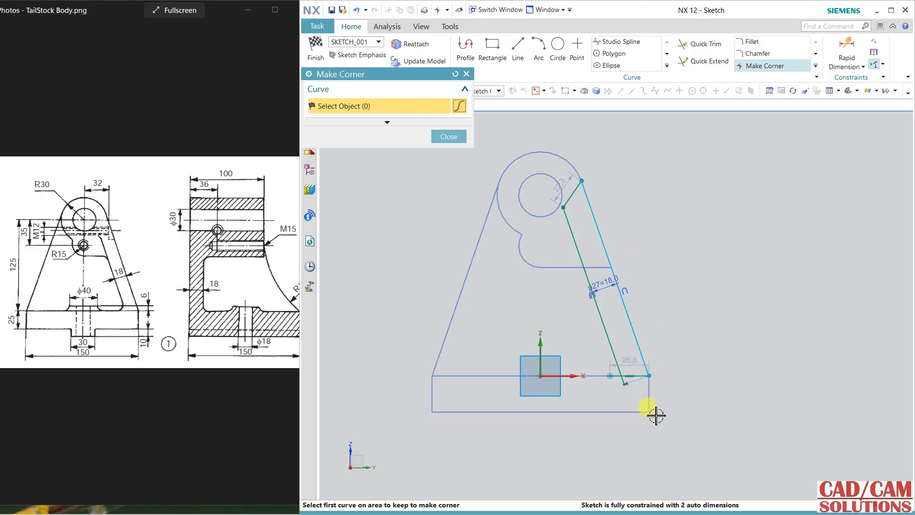
pyautogui.click(629, 376)
pyautogui.click(618, 365)
pyautogui.middleClick(690, 308)
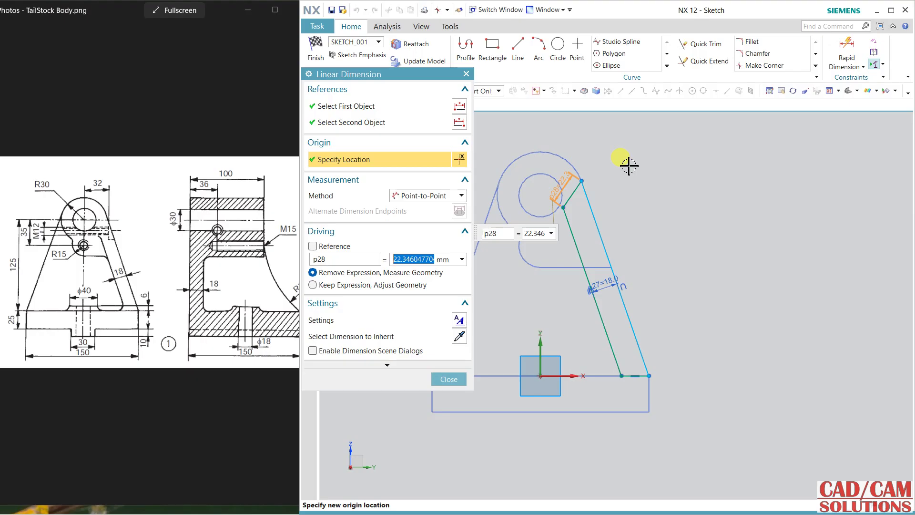
pyautogui.click(446, 380)
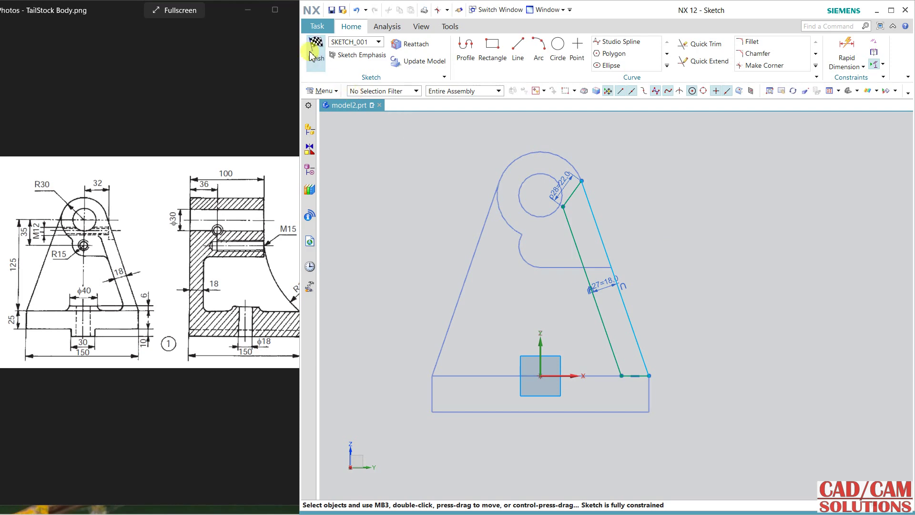
# Step: Finish the sketch and switch the model back to shaded display with edges
pyautogui.click(314, 50)
pyautogui.moveTo(435, 256)
pyautogui.mouseDown(button='middle')
pyautogui.moveTo(462, 271)
pyautogui.moveTo(453, 250)
pyautogui.moveTo(496, 270)
pyautogui.mouseUp(button='middle')
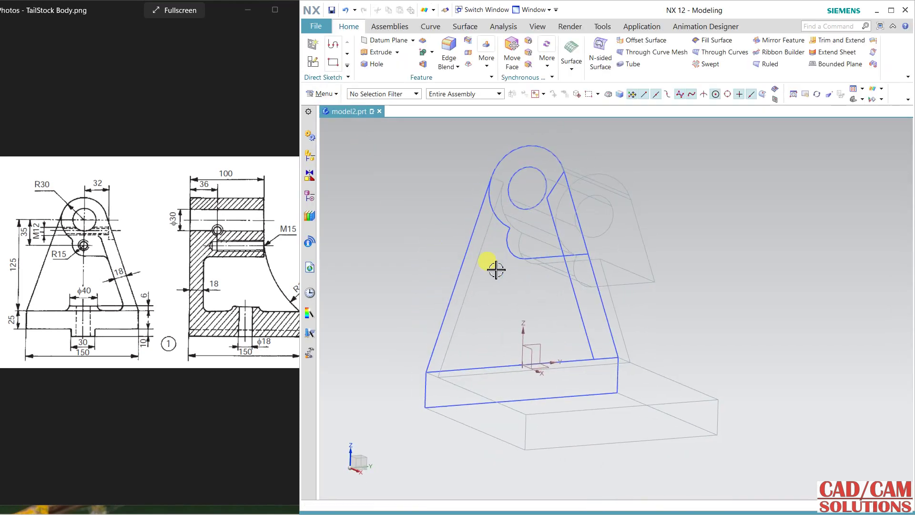
pyautogui.rightClick(701, 286)
pyautogui.click(703, 269)
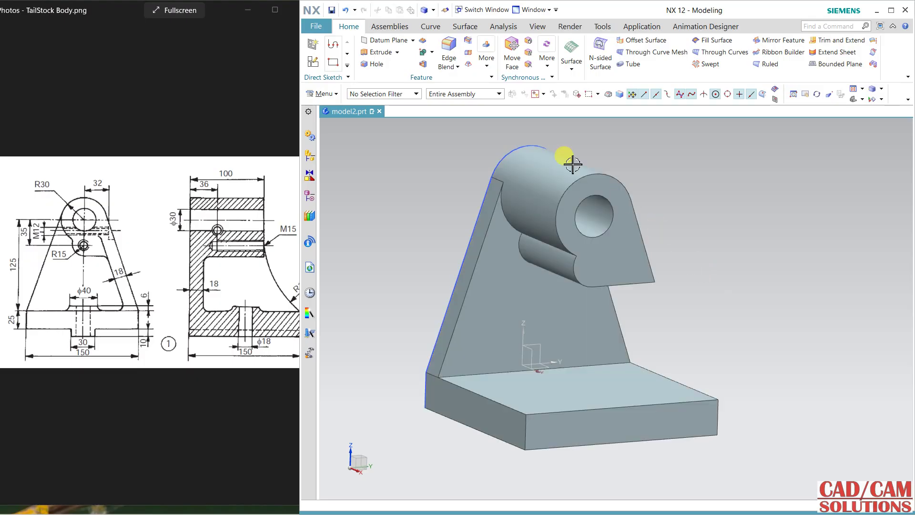
# Step: Extrude the closed side wall profile 150 mm over the base using Connected Curves, uniting it with the body
pyautogui.click(377, 53)
pyautogui.moveTo(577, 241); pyautogui.dragTo(572, 255, button='middle')
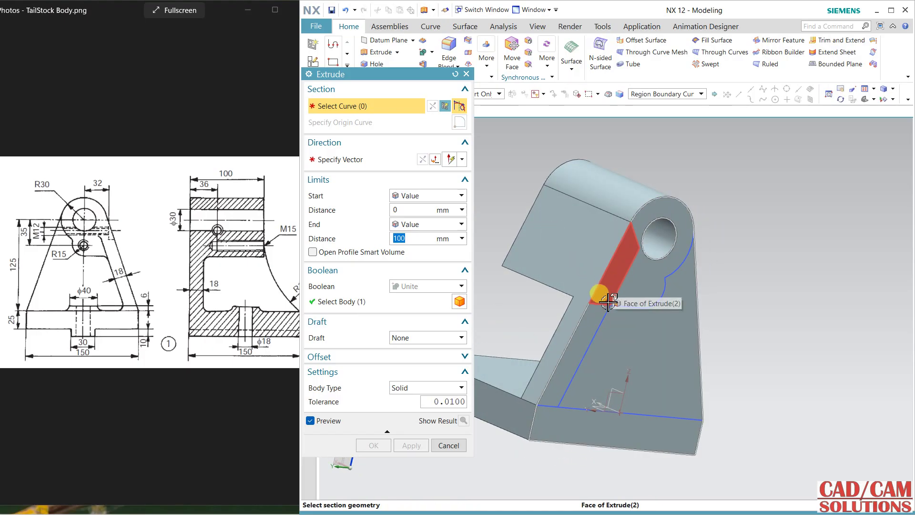
pyautogui.click(658, 94)
pyautogui.click(658, 124)
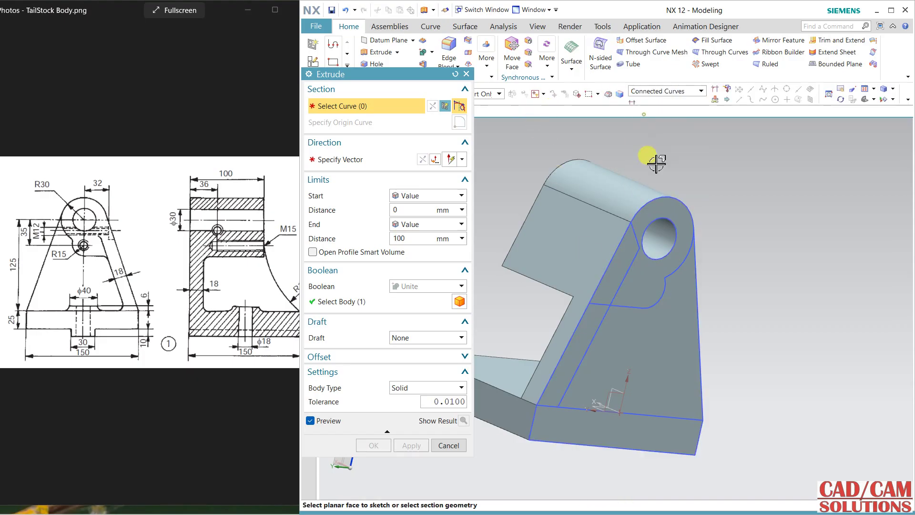
pyautogui.click(635, 226)
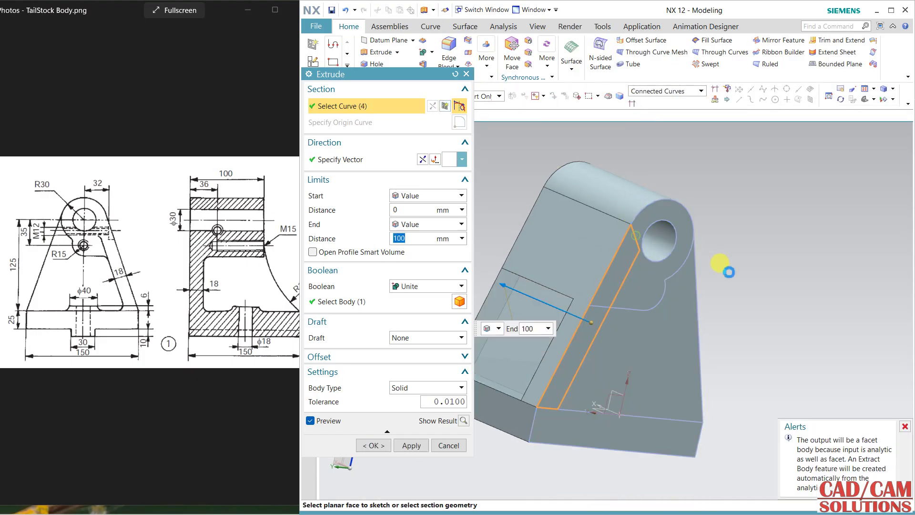
pyautogui.moveTo(561, 282); pyautogui.dragTo(627, 283, button='middle')
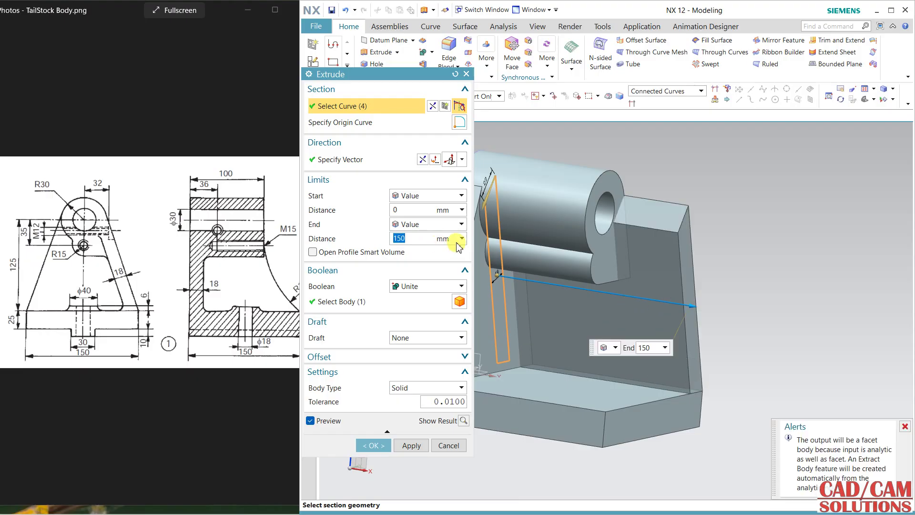
pyautogui.click(375, 448)
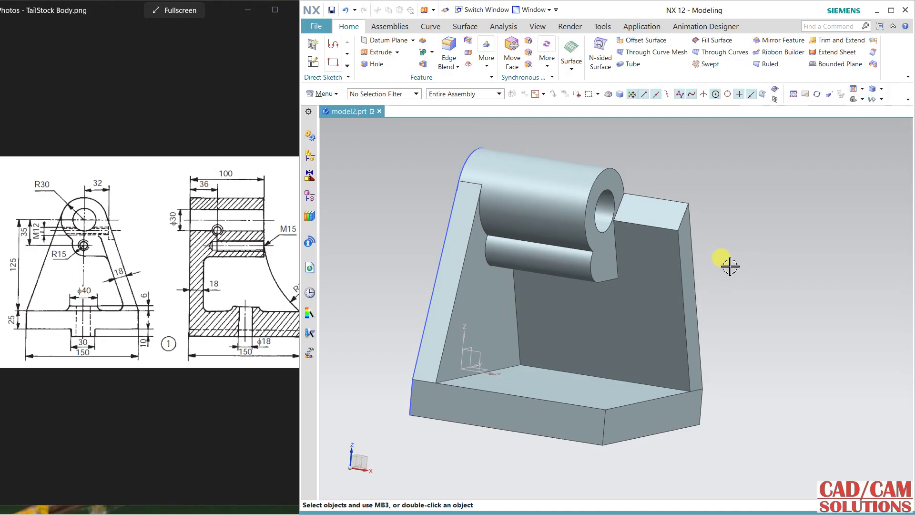
# Step: Examine the side wall extrusion from several sides and review its extrude parameters without changing them
pyautogui.moveTo(727, 262); pyautogui.dragTo(608, 286, button='middle')
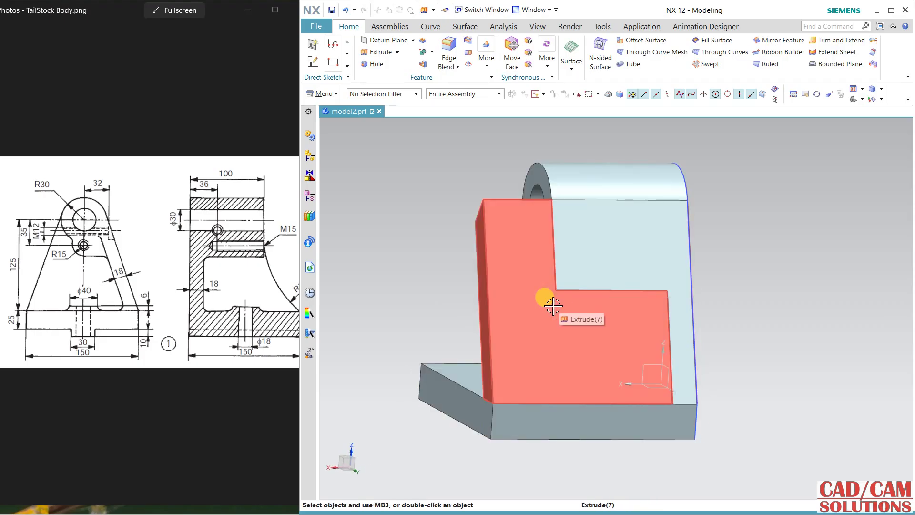
pyautogui.moveTo(547, 302); pyautogui.dragTo(577, 300, button='middle')
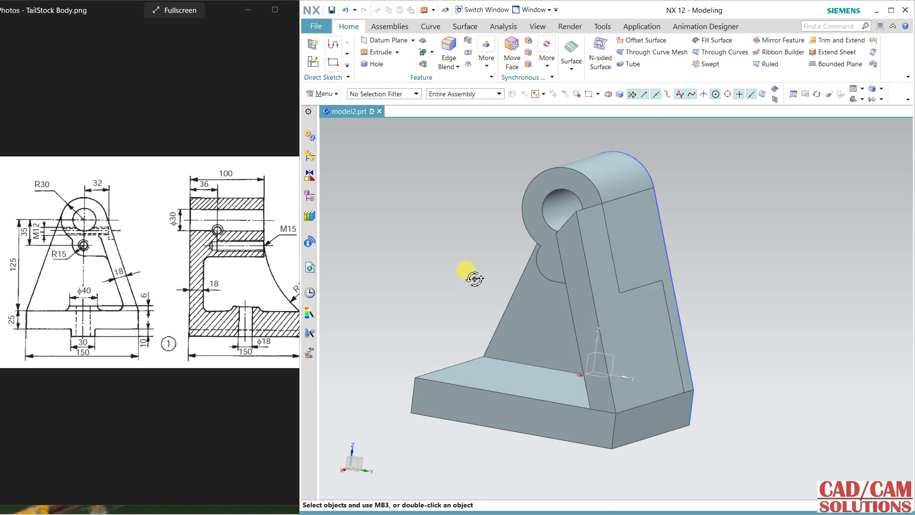
pyautogui.moveTo(470, 272); pyautogui.dragTo(545, 246, button='middle')
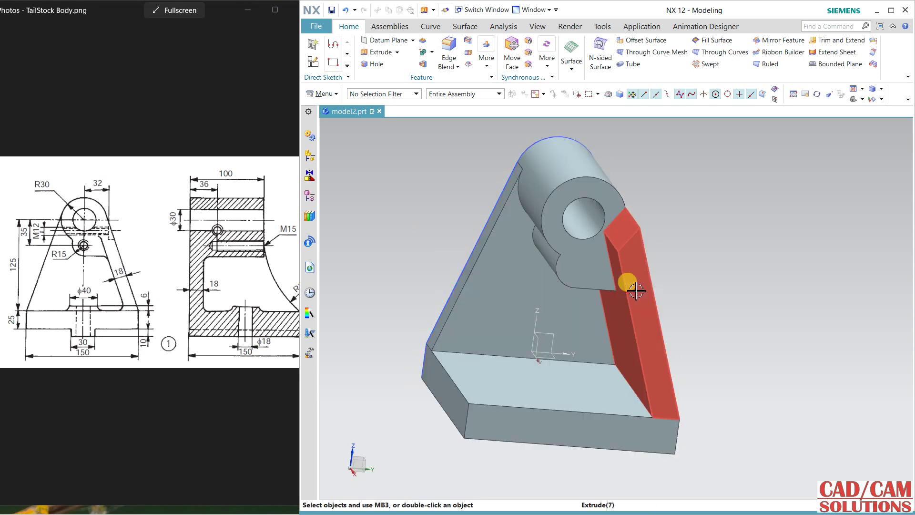
pyautogui.doubleClick(627, 259)
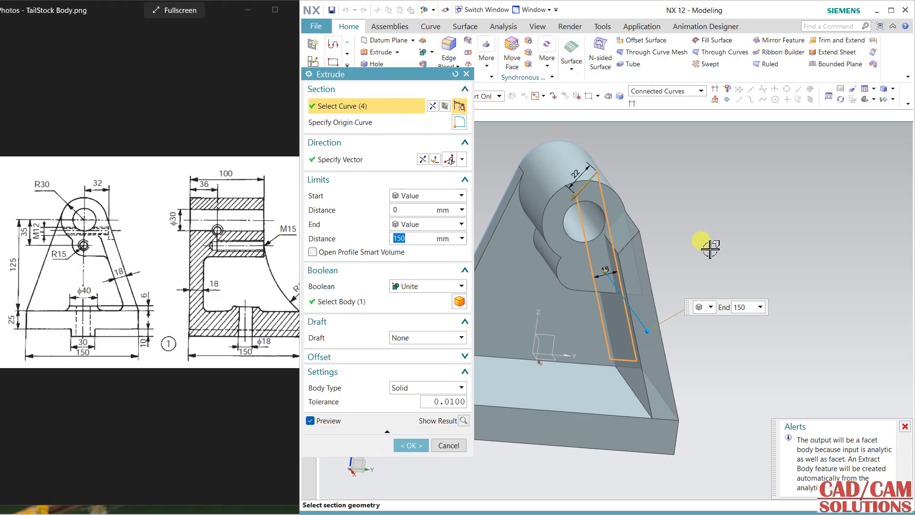
pyautogui.click(460, 445)
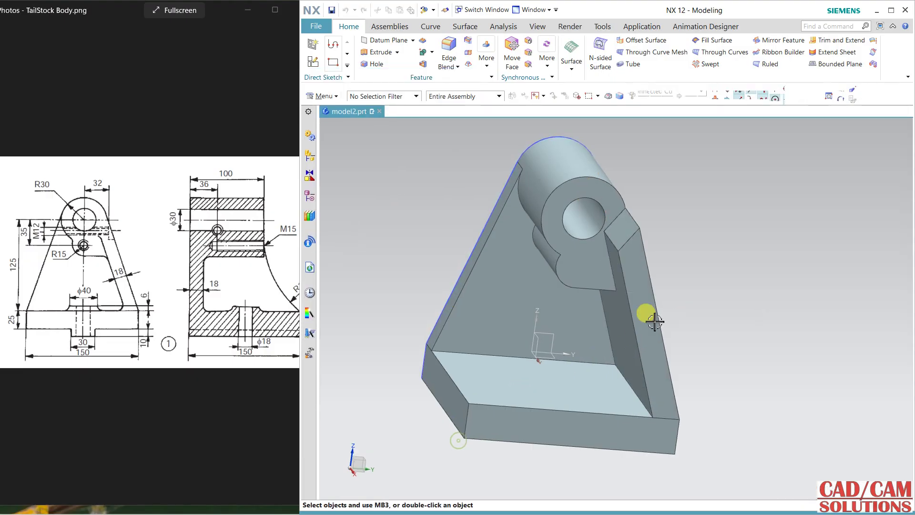
pyautogui.moveTo(667, 265)
pyautogui.mouseDown(button='middle')
pyautogui.moveTo(635, 257)
pyautogui.moveTo(651, 259)
pyautogui.mouseUp(button='middle')
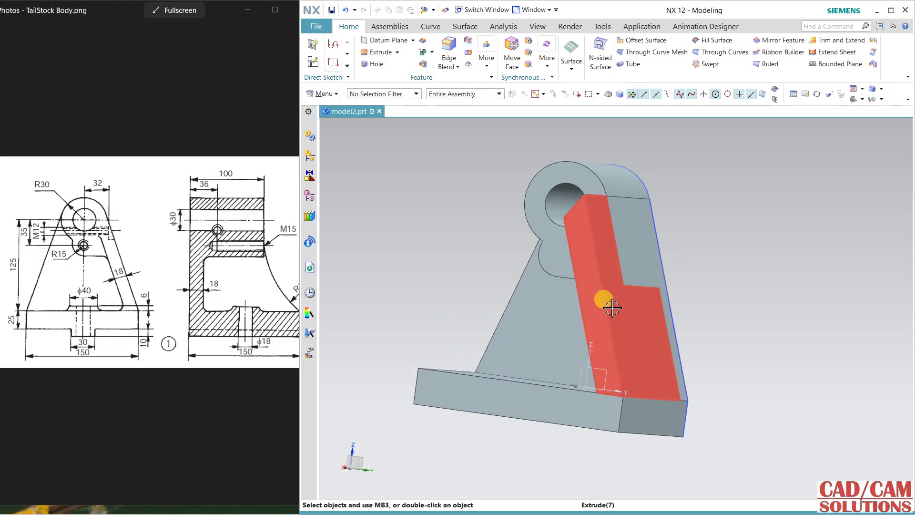
# Step: Delete the Extrude (7) feature from the model history
pyautogui.click(310, 156)
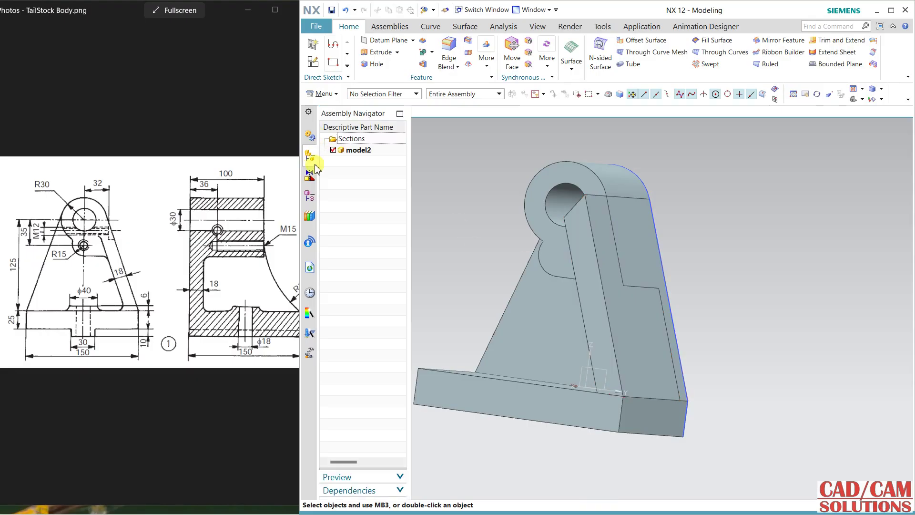
pyautogui.click(310, 176)
pyautogui.click(310, 196)
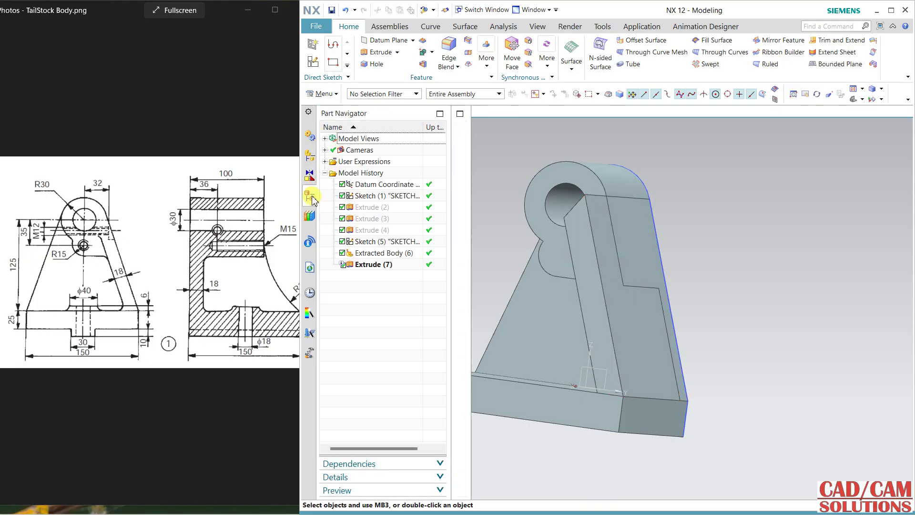
pyautogui.click(376, 258)
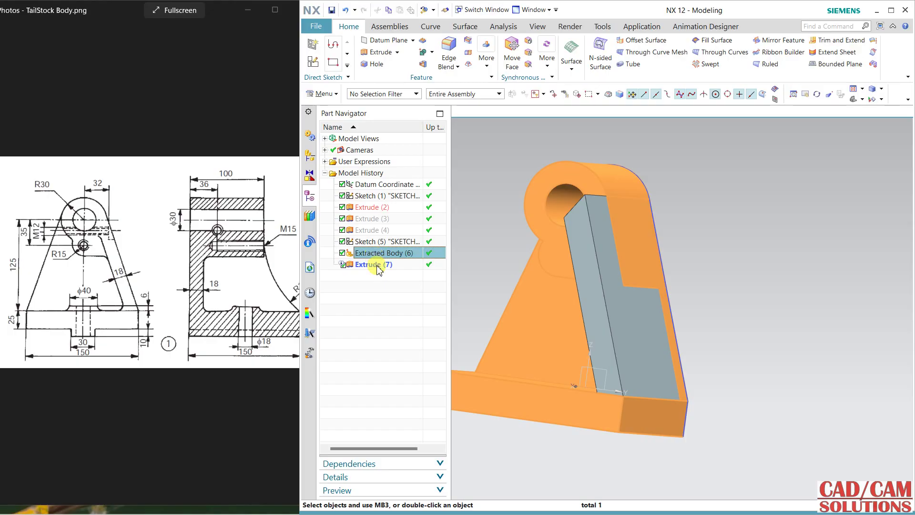
pyautogui.click(374, 265)
pyautogui.rightClick(375, 265)
pyautogui.click(435, 237)
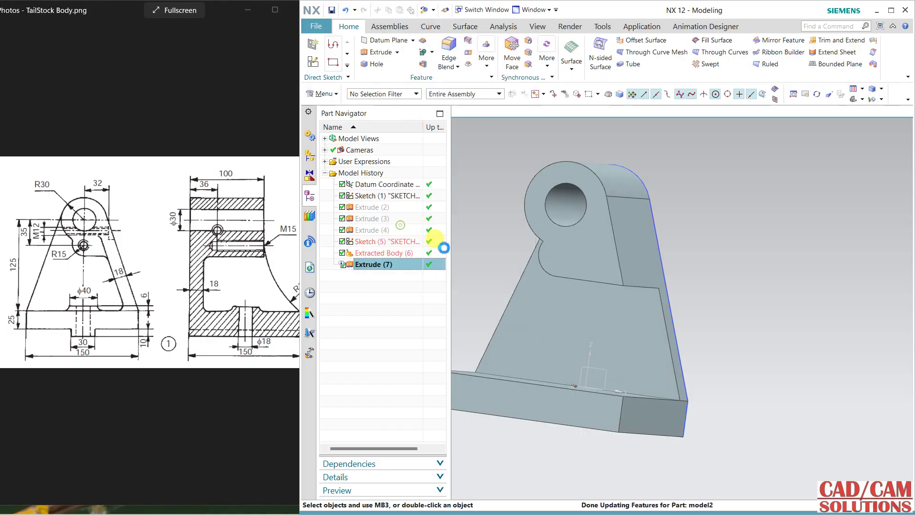
# Step: Delete the Extracted Body (6) feature from the model history and select Extrude (4)
pyautogui.click(360, 258)
pyautogui.moveTo(664, 300); pyautogui.dragTo(745, 316, button='middle')
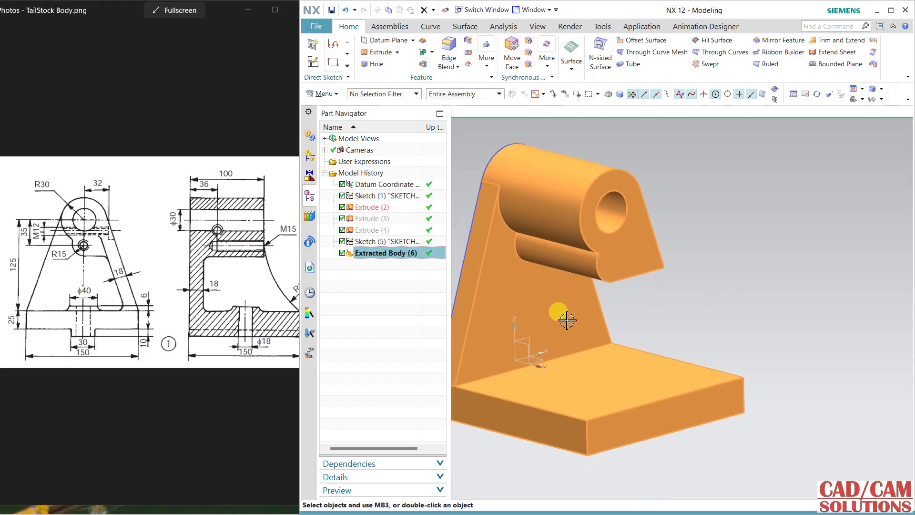
pyautogui.rightClick(389, 258)
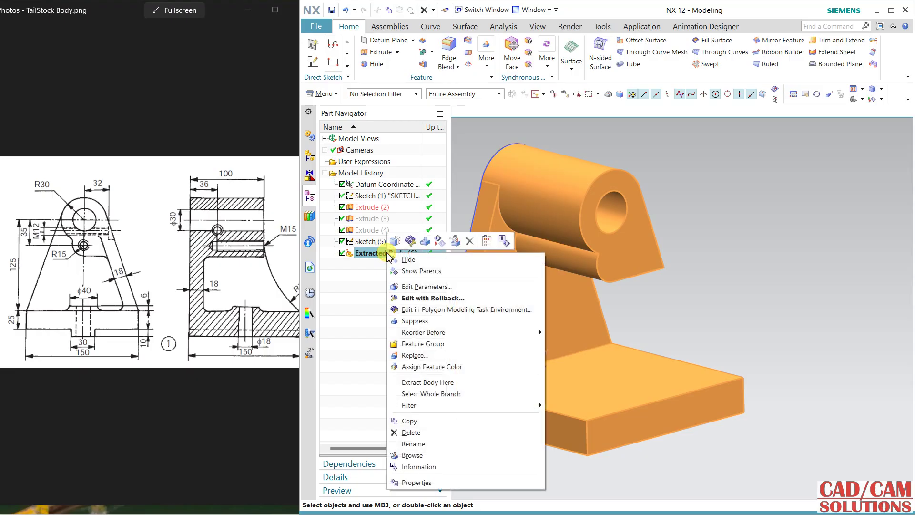
pyautogui.click(415, 430)
pyautogui.click(367, 230)
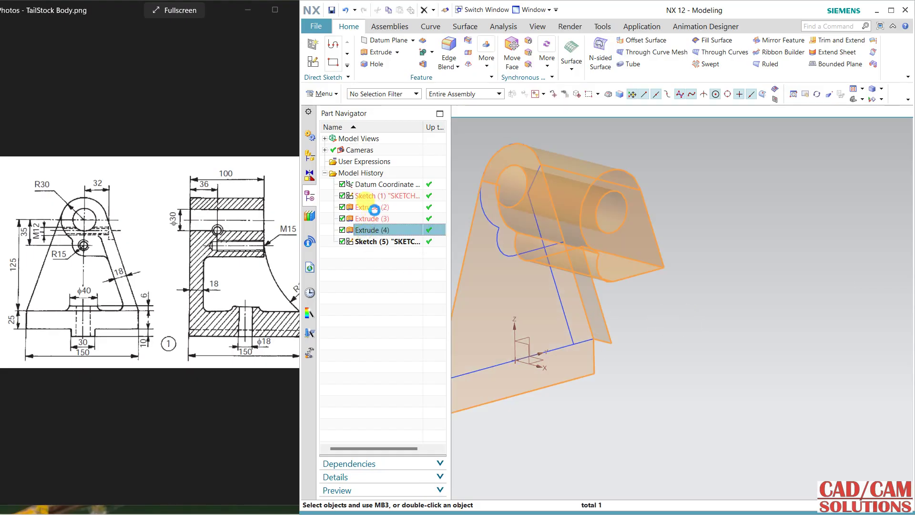
# Step: Show the hidden solid body through the Extrude (2) feature in the model history
pyautogui.rightClick(373, 208)
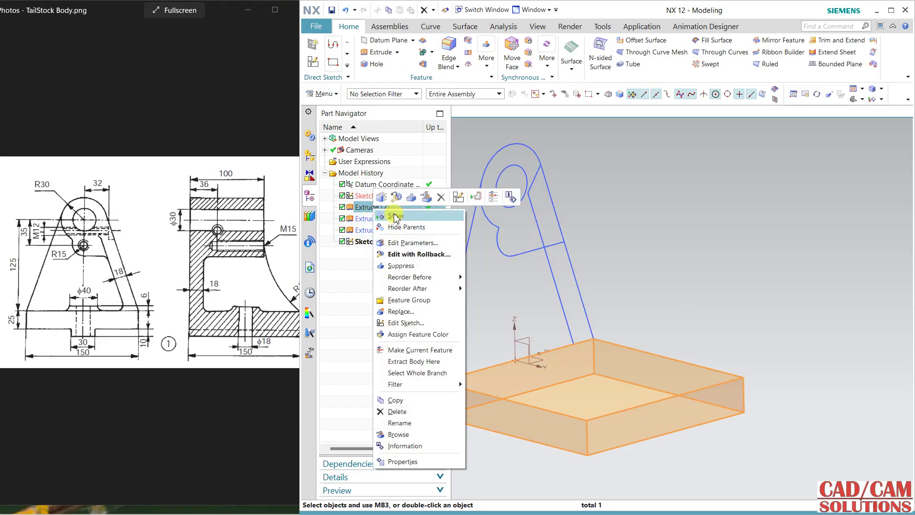
pyautogui.click(395, 216)
pyautogui.moveTo(723, 302)
pyautogui.mouseDown(button='middle')
pyautogui.moveTo(652, 301)
pyautogui.moveTo(590, 316)
pyautogui.moveTo(566, 234)
pyautogui.mouseUp(button='middle')
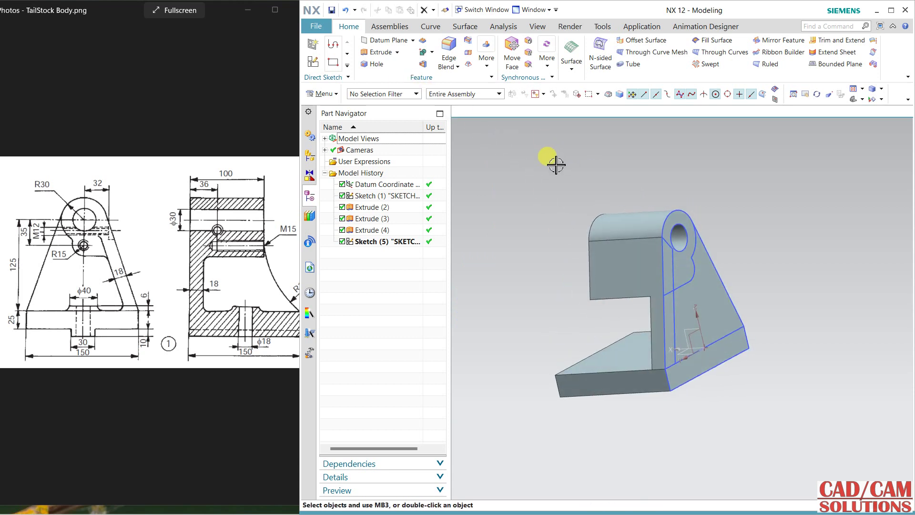
# Step: Extrude the lower region of the side wall profile 150 mm in the reversed direction over the base, using Region Boundary Curve and Unite
pyautogui.moveTo(458, 204); pyautogui.dragTo(456, 205, button='middle')
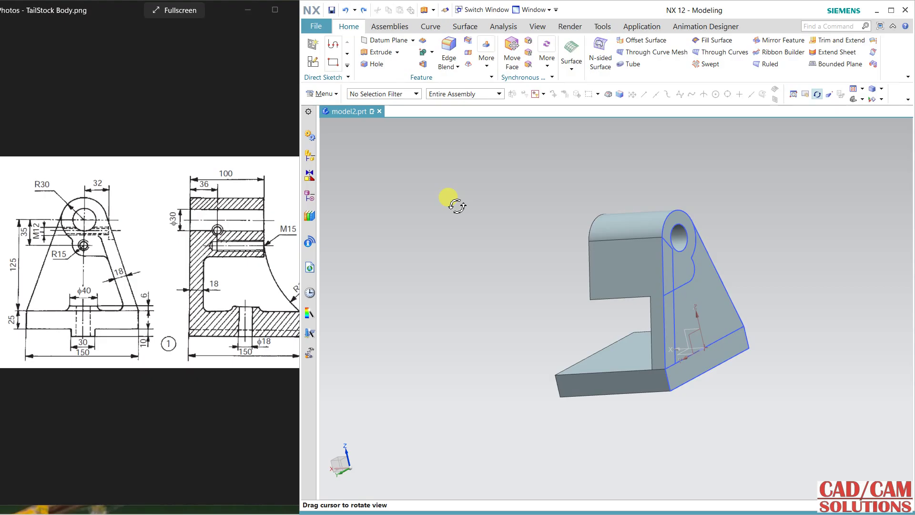
pyautogui.moveTo(474, 270)
pyautogui.mouseDown(button='middle')
pyautogui.moveTo(521, 265)
pyautogui.moveTo(462, 246)
pyautogui.mouseUp(button='middle')
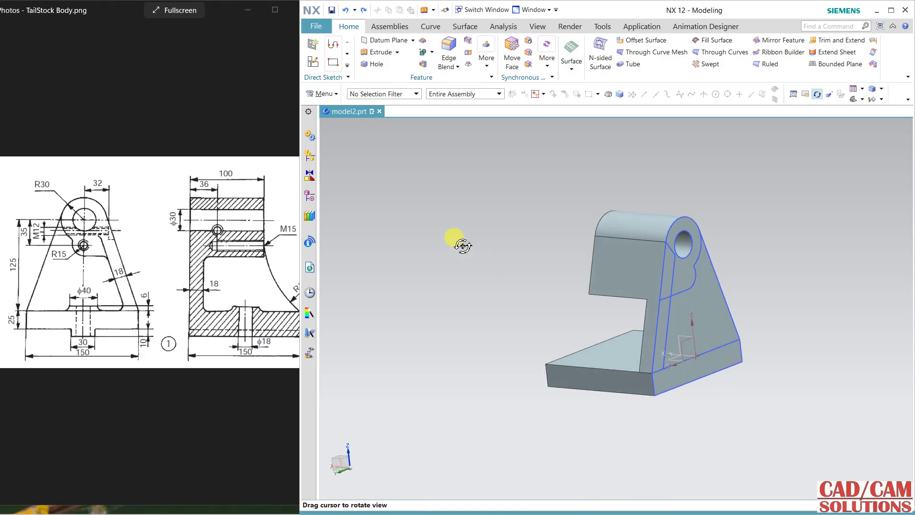
pyautogui.click(376, 53)
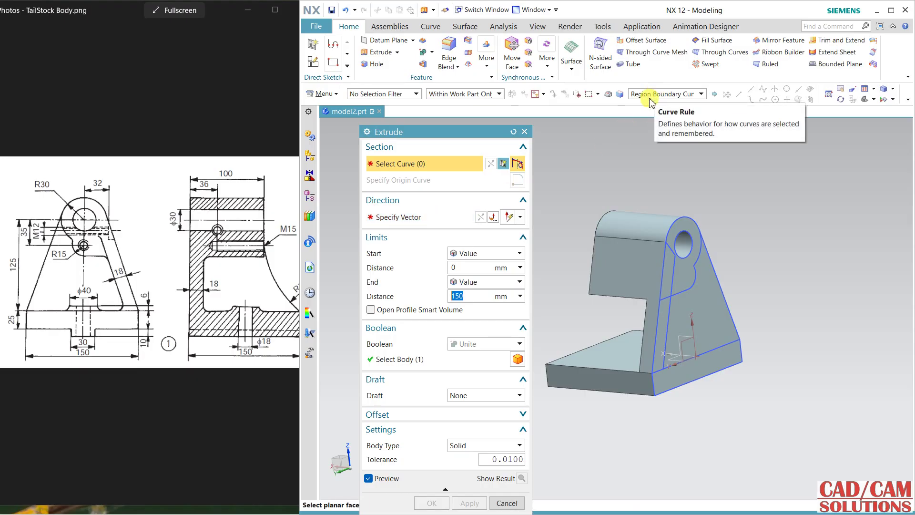
pyautogui.click(656, 335)
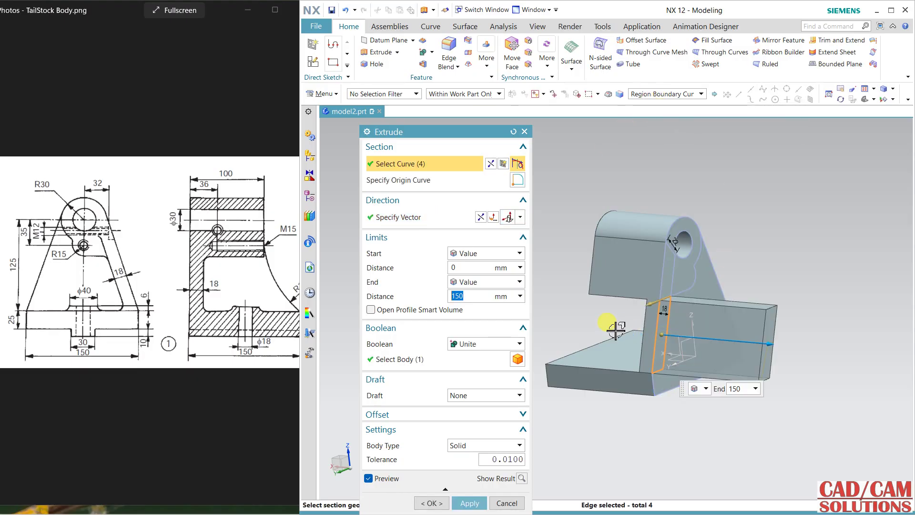
pyautogui.click(481, 218)
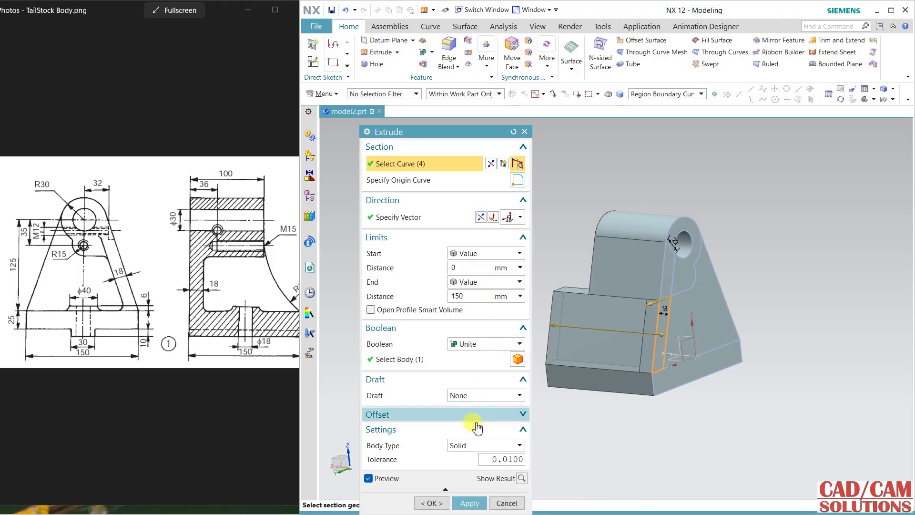
pyautogui.click(459, 501)
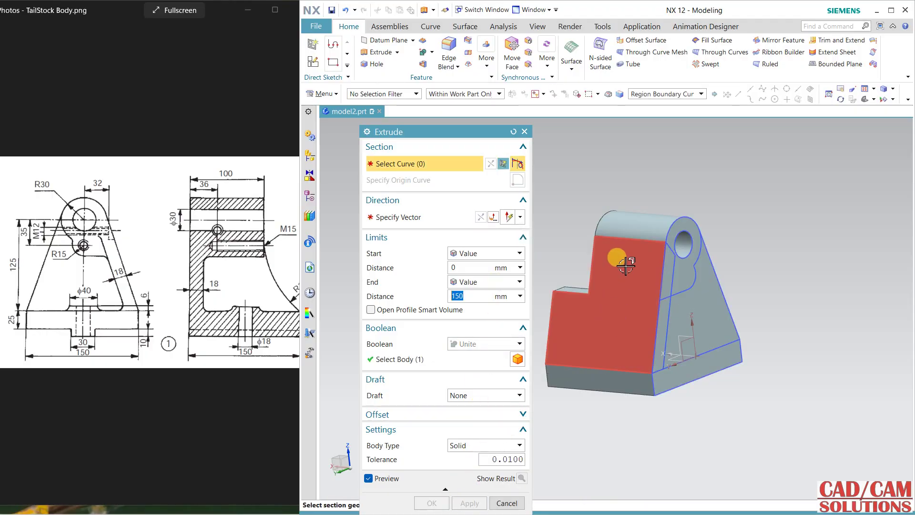
# Step: Extrude the upper region of the side wall profile 150 mm in the reversed direction and unite it with the body
pyautogui.click(672, 264)
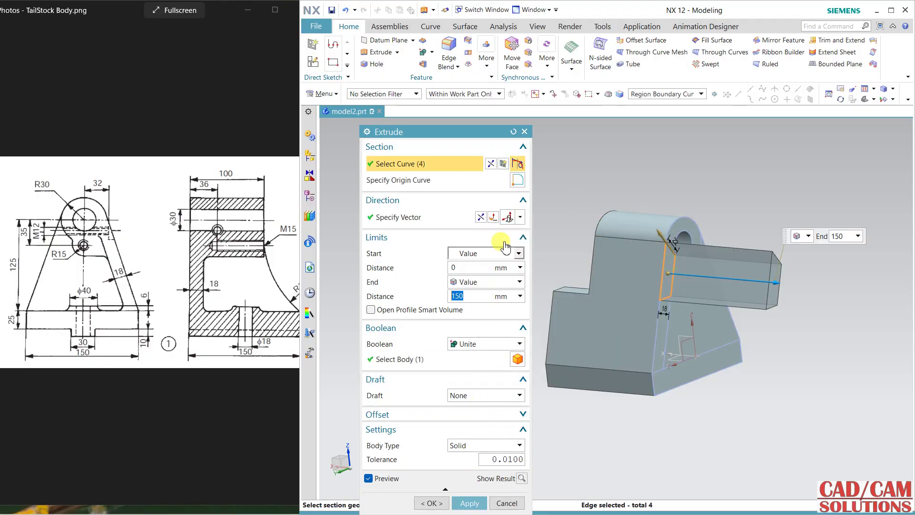
pyautogui.click(482, 217)
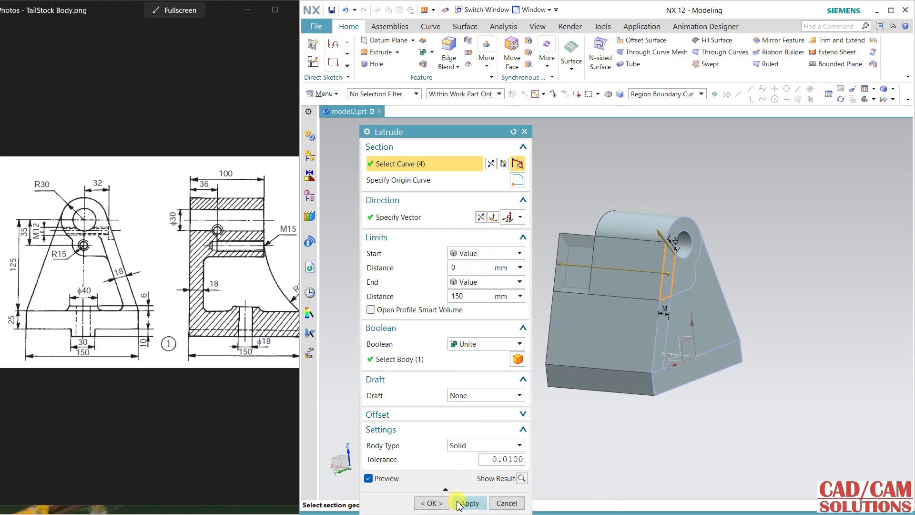
pyautogui.click(458, 504)
pyautogui.click(505, 503)
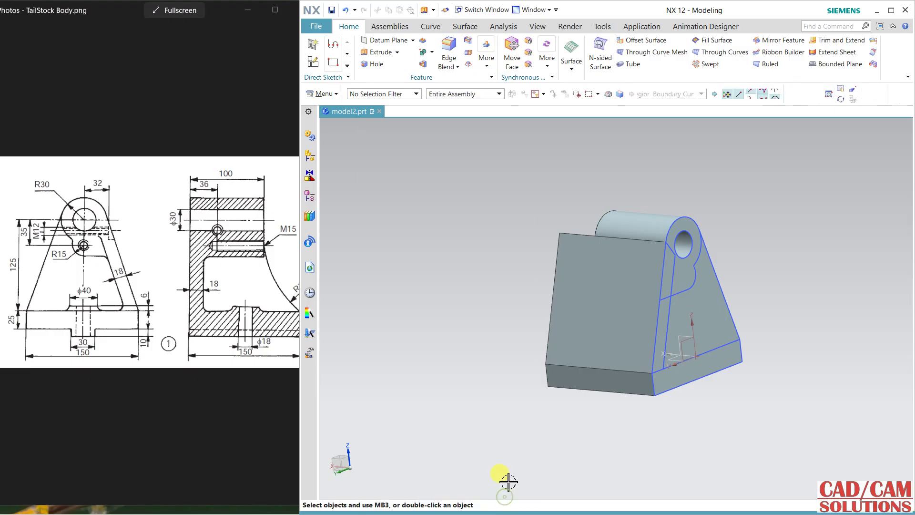
# Step: Create a sketch on the XZ datum plane with the plane direction reversed to view the body from its open side
pyautogui.moveTo(508, 482); pyautogui.dragTo(593, 320, button='middle')
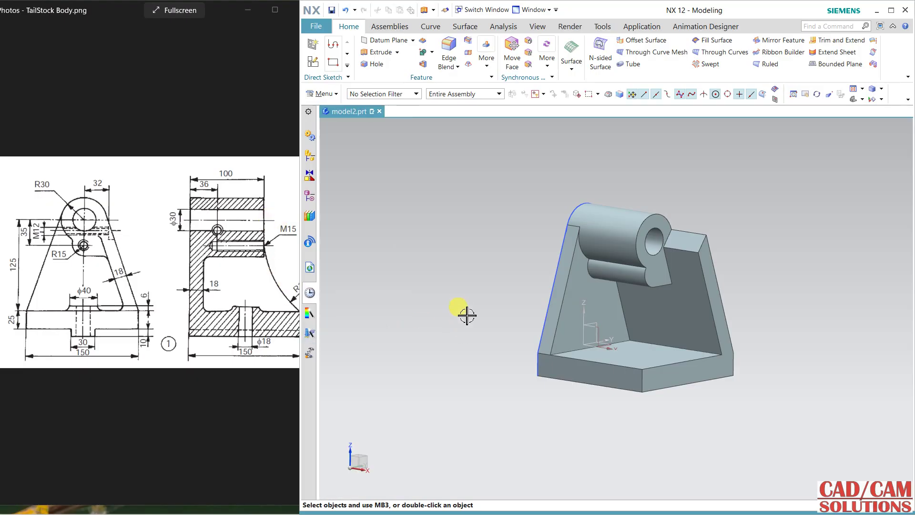
pyautogui.click(313, 61)
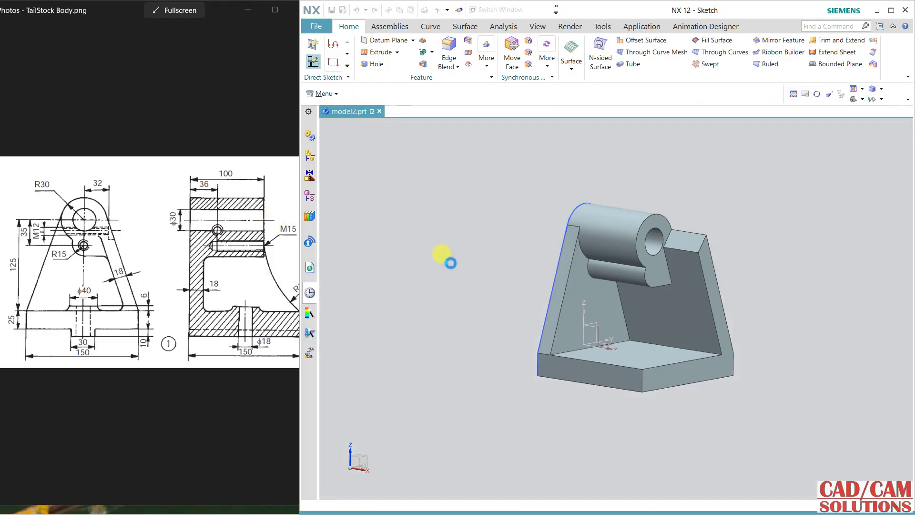
pyautogui.moveTo(545, 206)
pyautogui.mouseDown(button='middle')
pyautogui.moveTo(586, 170)
pyautogui.moveTo(582, 181)
pyautogui.mouseUp(button='middle')
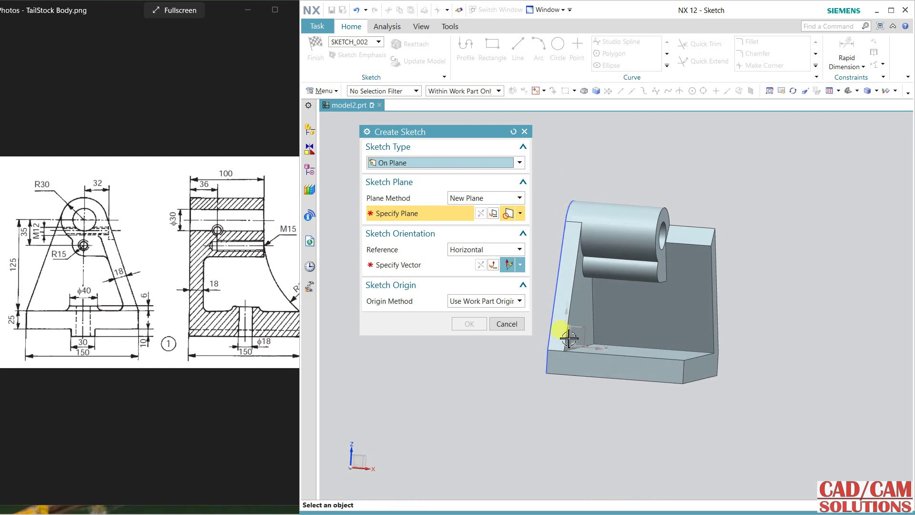
pyautogui.click(587, 330)
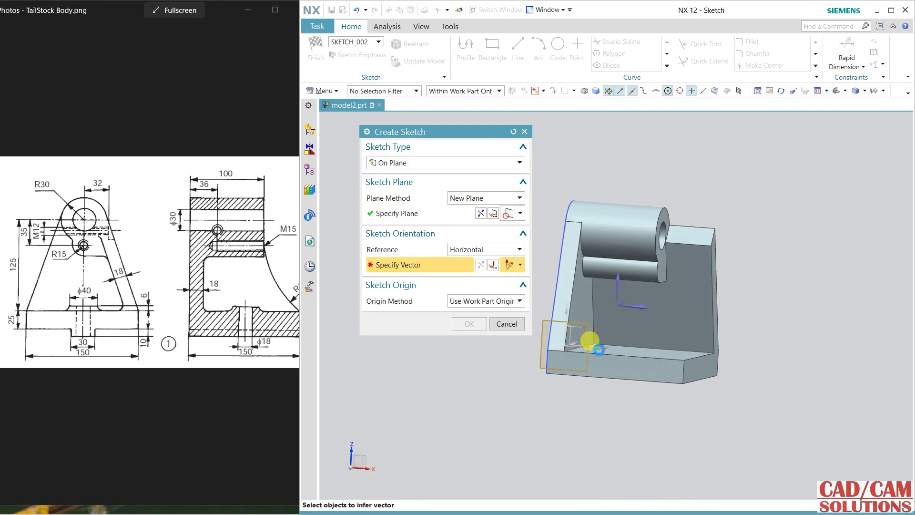
pyautogui.click(481, 215)
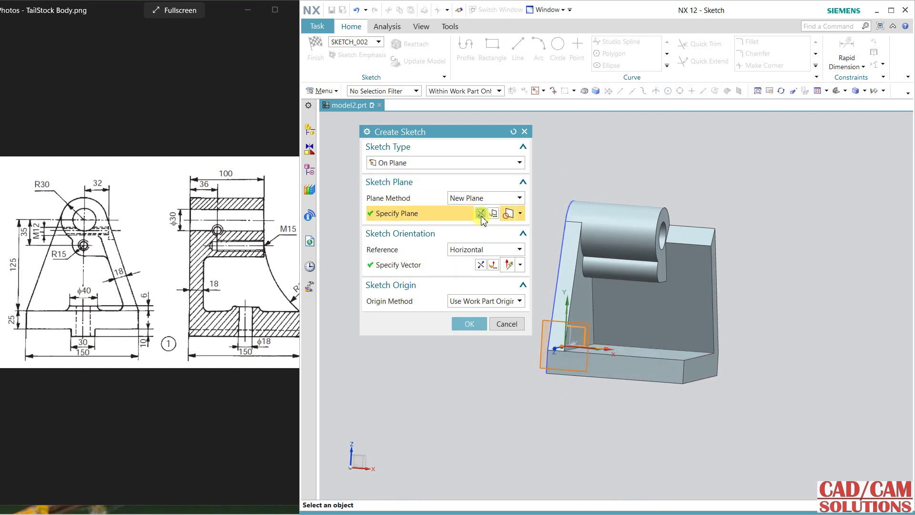
pyautogui.click(466, 326)
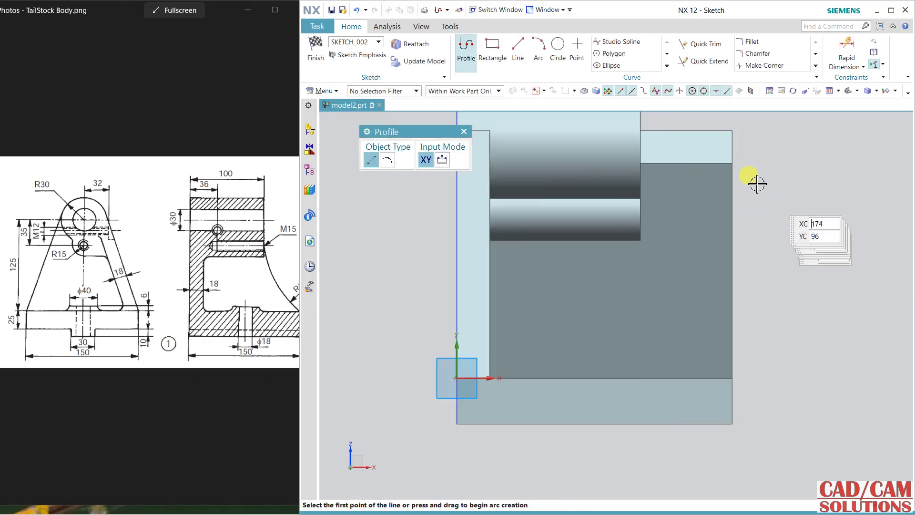
# Step: Sketch an inward-curving arc of about 176 mm radius from the base's upper outer corner to the end face of the small lower boss
pyautogui.click(539, 50)
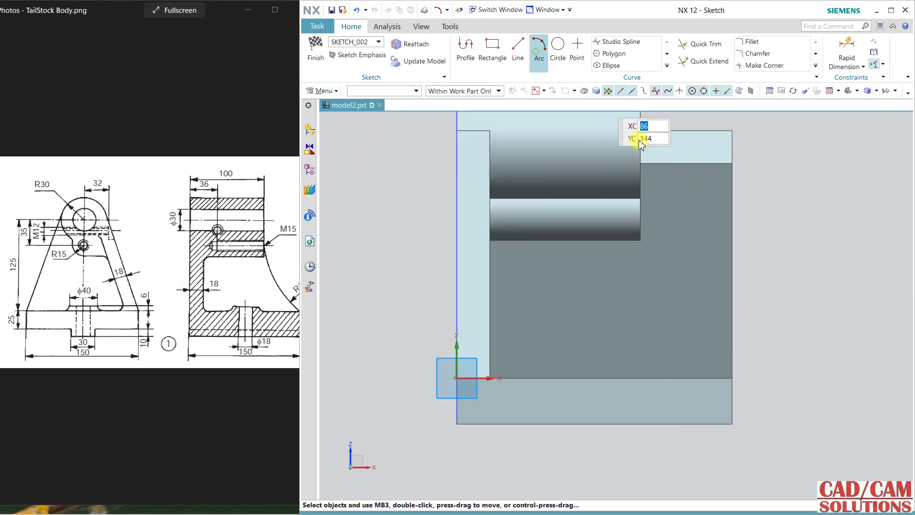
pyautogui.click(735, 380)
pyautogui.moveTo(639, 230); pyautogui.dragTo(639, 236, button='middle')
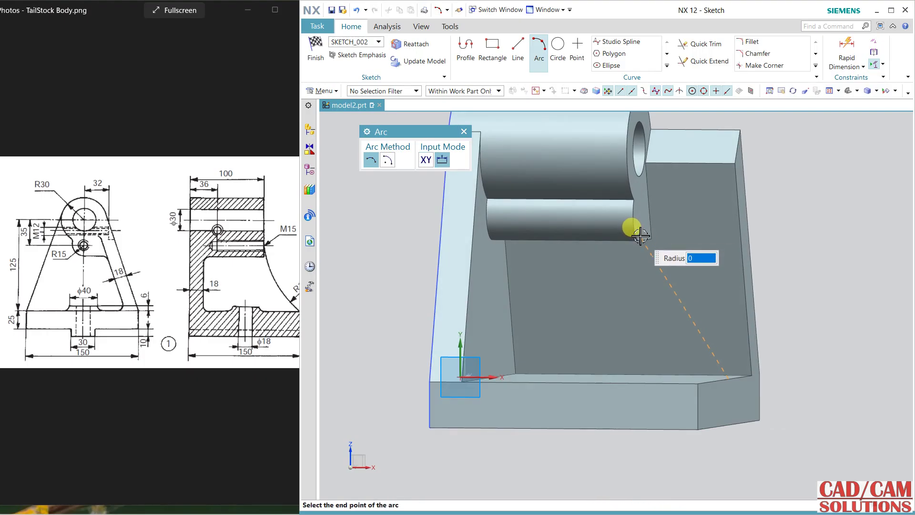
pyautogui.click(639, 231)
pyautogui.moveTo(664, 302); pyautogui.dragTo(682, 306, button='middle')
pyautogui.click(672, 301)
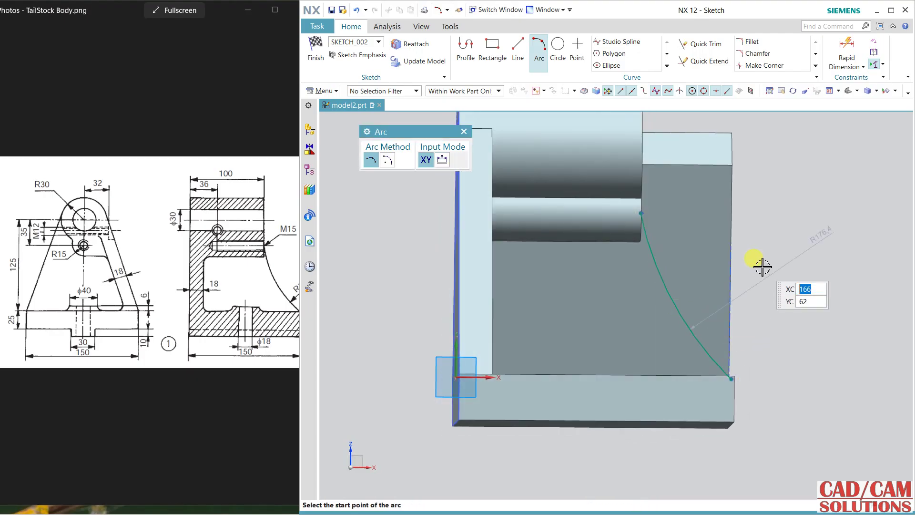
pyautogui.press('Escape')
pyautogui.hotkey('shift', 'F8')
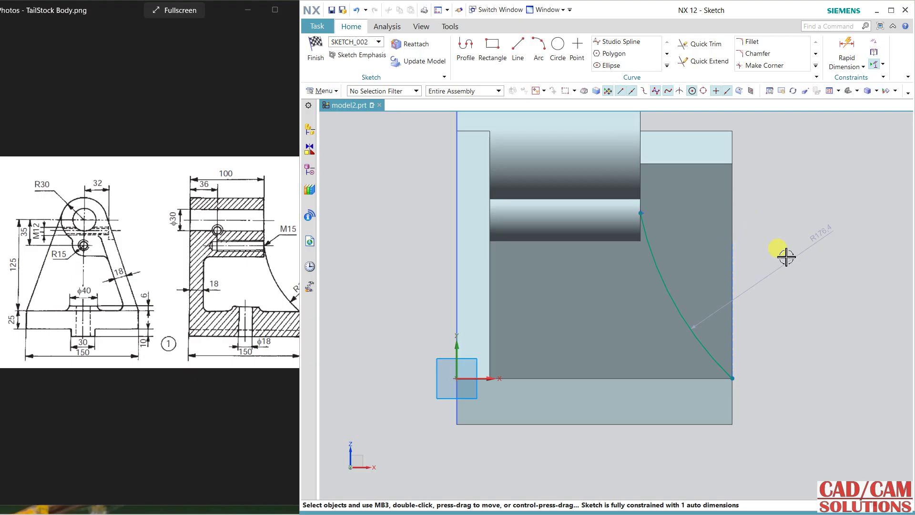
# Step: Check the arc radius on the reference drawing and set the sketched arc's radius to 125 mm
pyautogui.doubleClick(808, 244)
pyautogui.click(269, 275)
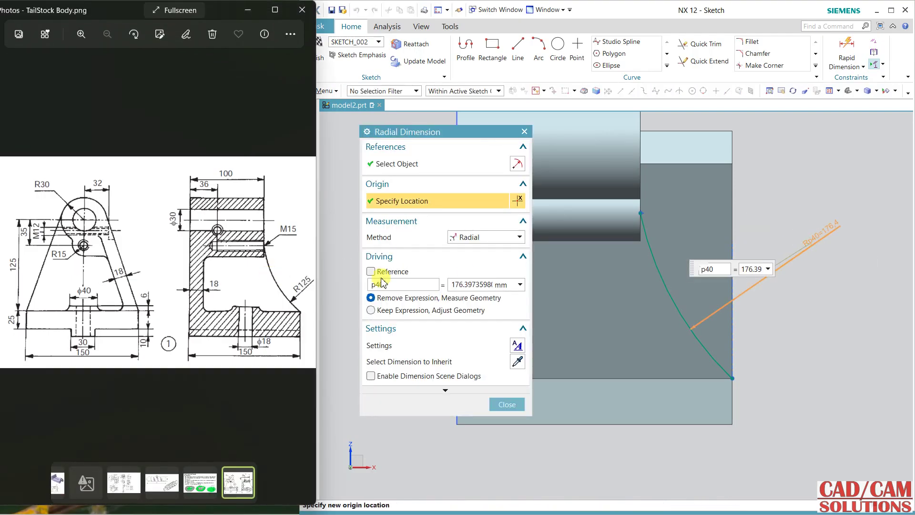
pyautogui.scroll(2, 228, 288)
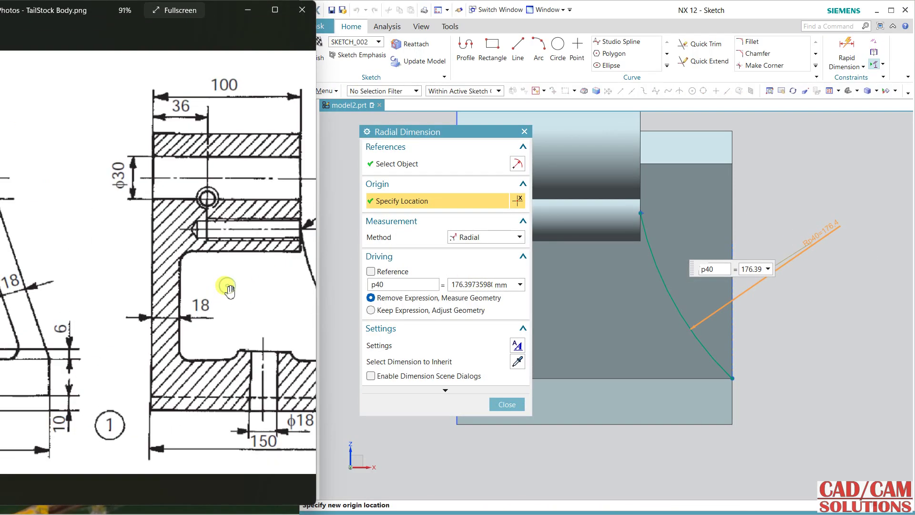
pyautogui.moveTo(229, 288); pyautogui.dragTo(94, 268)
pyautogui.click(453, 285)
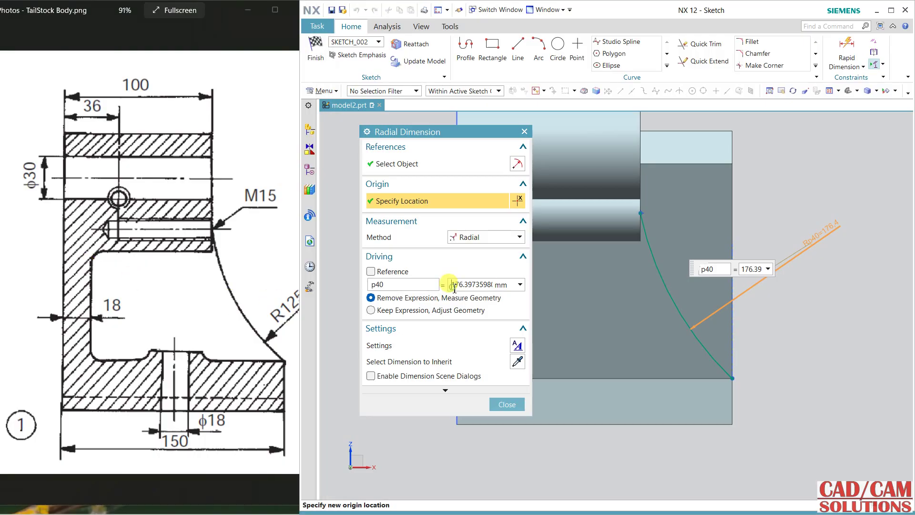
pyautogui.doubleClick(454, 285)
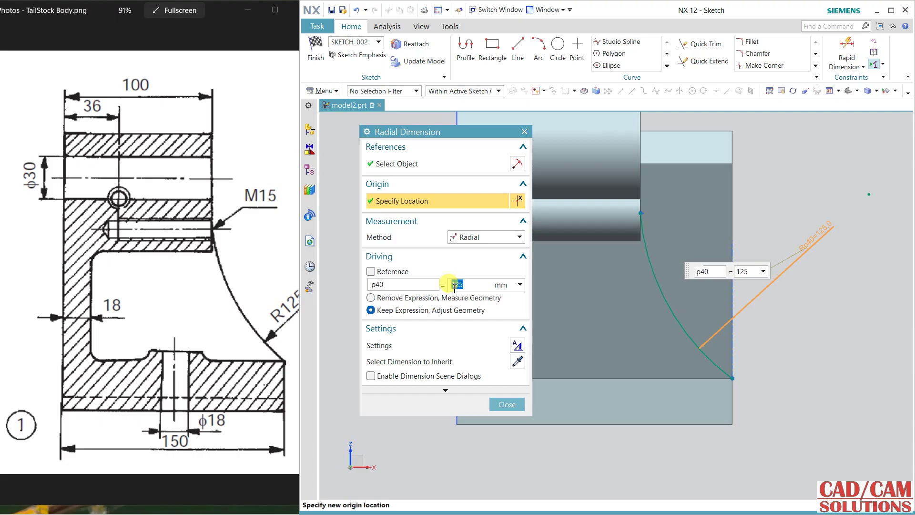
pyautogui.click(507, 405)
# Step: Draw connected lines from the arc's upper end: about 69 mm up, 62 mm outward, and 159 mm down to base-top level
pyautogui.moveTo(605, 279); pyautogui.dragTo(770, 170, button='middle')
pyautogui.press('F8')
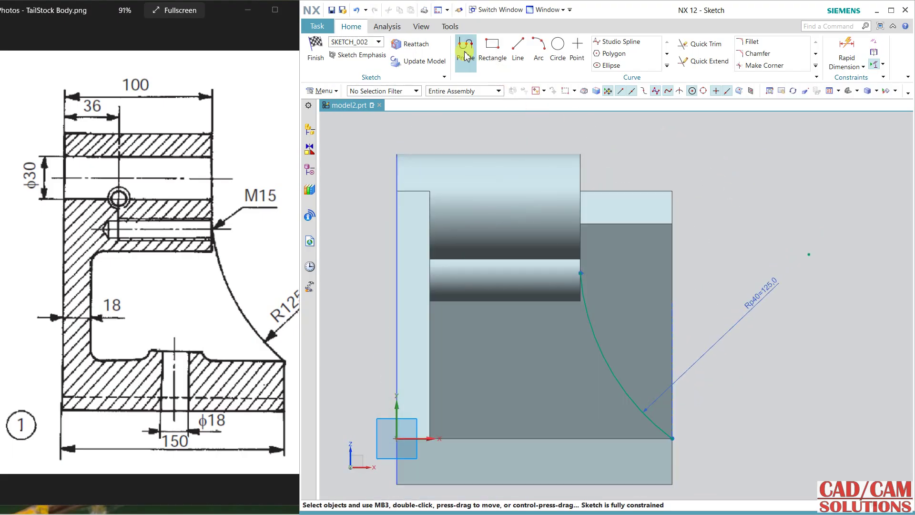
pyautogui.click(465, 56)
pyautogui.click(580, 271)
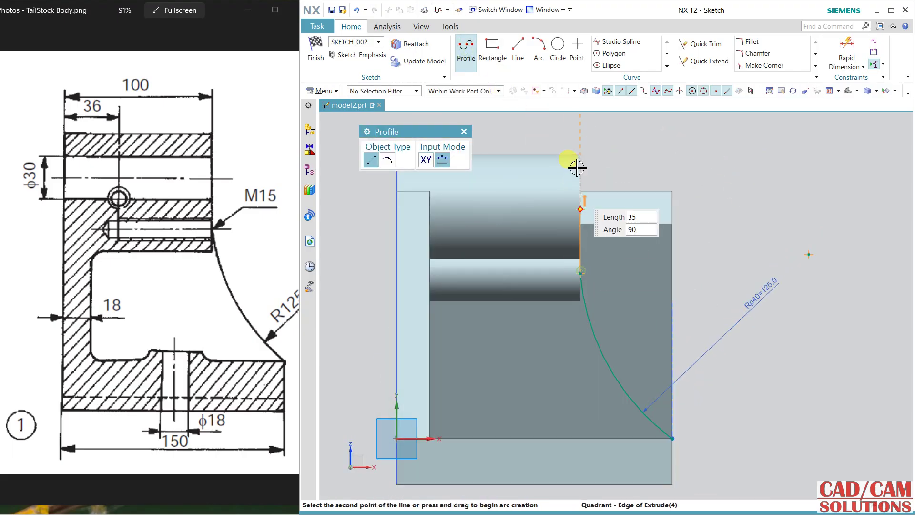
pyautogui.click(626, 154)
pyautogui.click(695, 152)
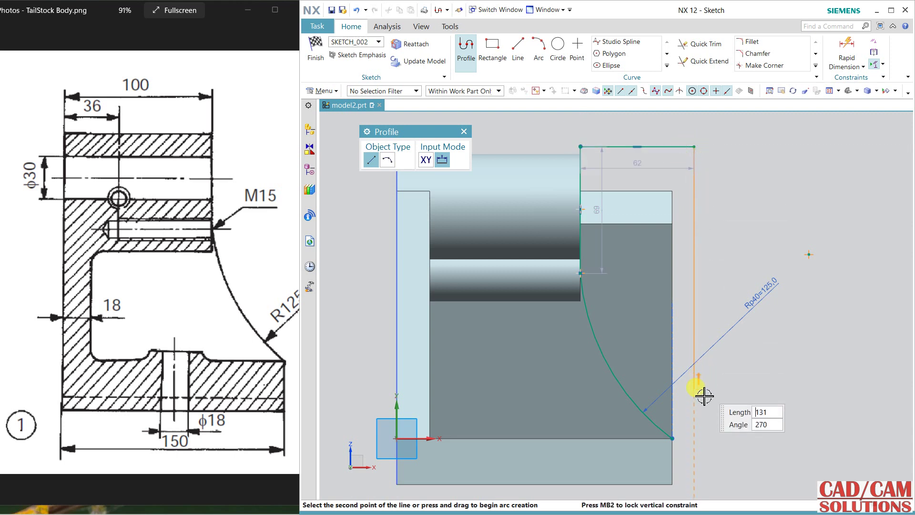
pyautogui.click(694, 436)
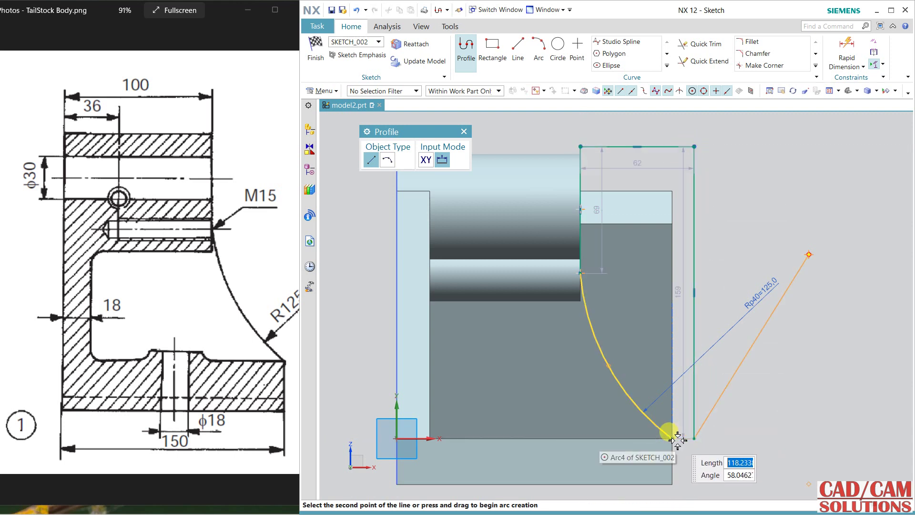
# Step: Close the profile with a 12 mm horizontal line to the arc's lower end and delete the stray slanted line to the arc centre
pyautogui.click(809, 254)
pyautogui.middleClick(769, 226)
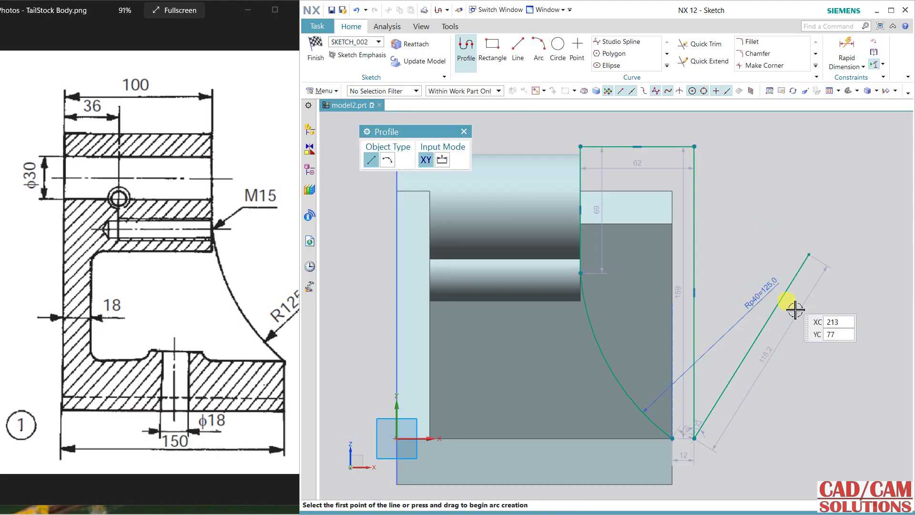
pyautogui.click(695, 437)
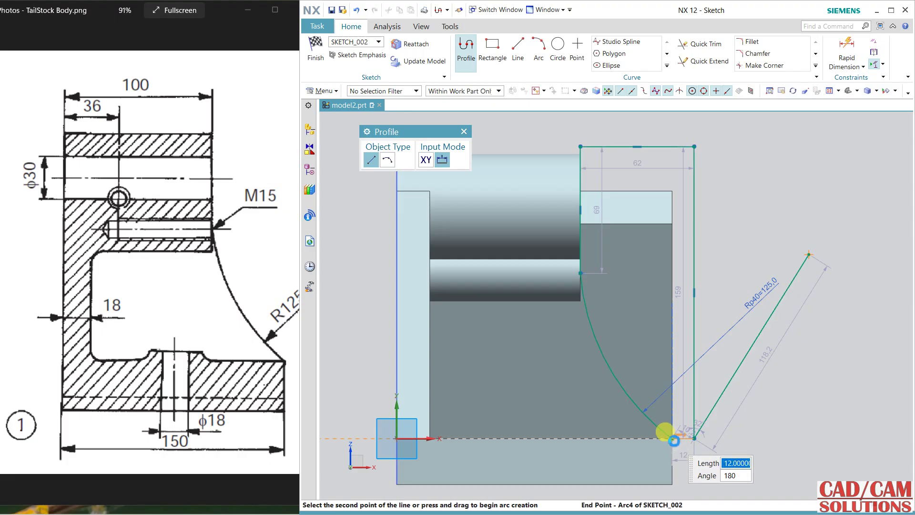
pyautogui.click(671, 437)
pyautogui.middleClick(773, 375)
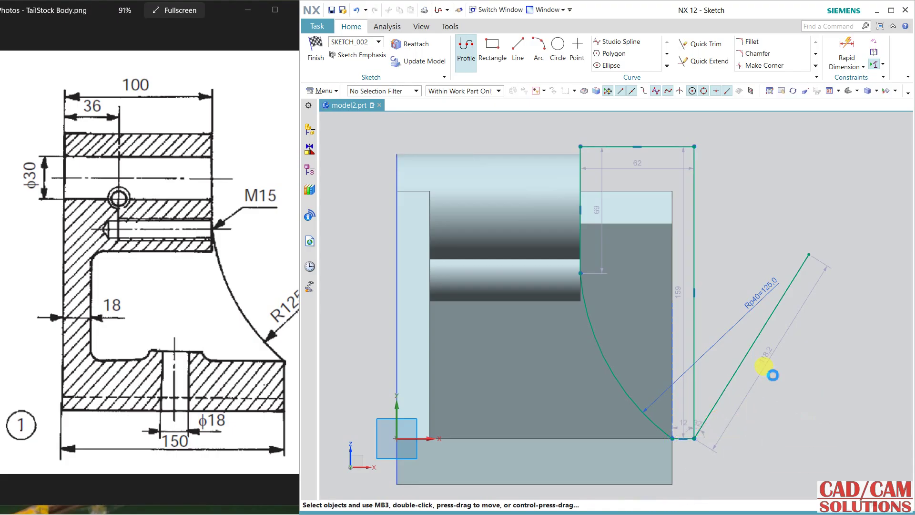
pyautogui.click(778, 311)
pyautogui.press('Delete')
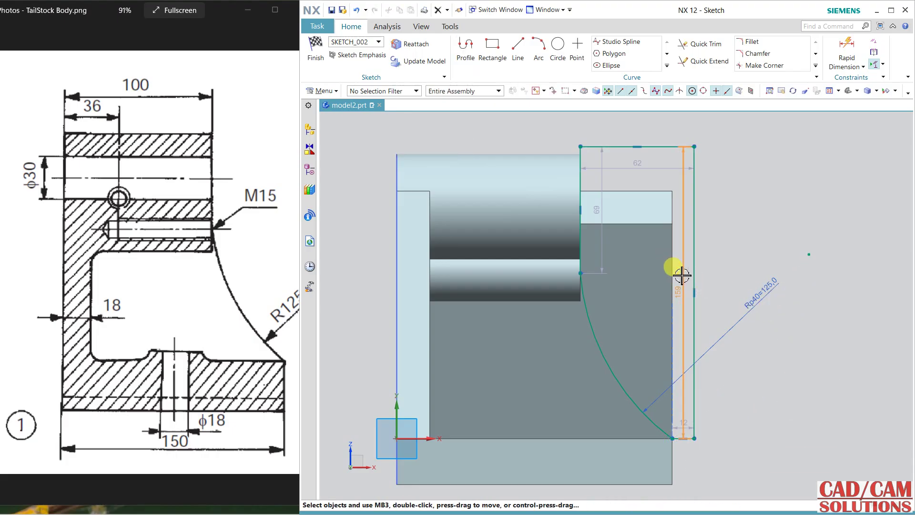
# Step: Set the cut profile's outer vertical line to 160 mm and its upper horizontal line to 65 mm
pyautogui.doubleClick(681, 275)
pyautogui.write('160')
pyautogui.press('Return')
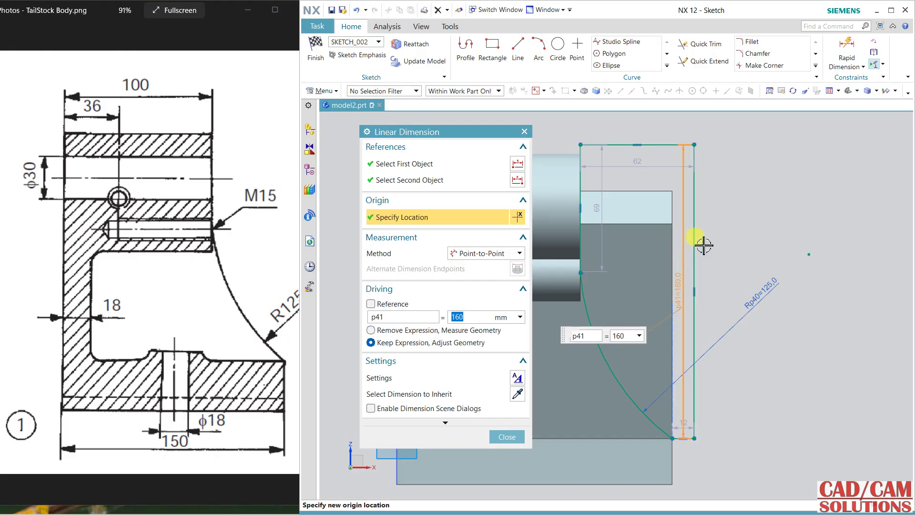
pyautogui.doubleClick(639, 167)
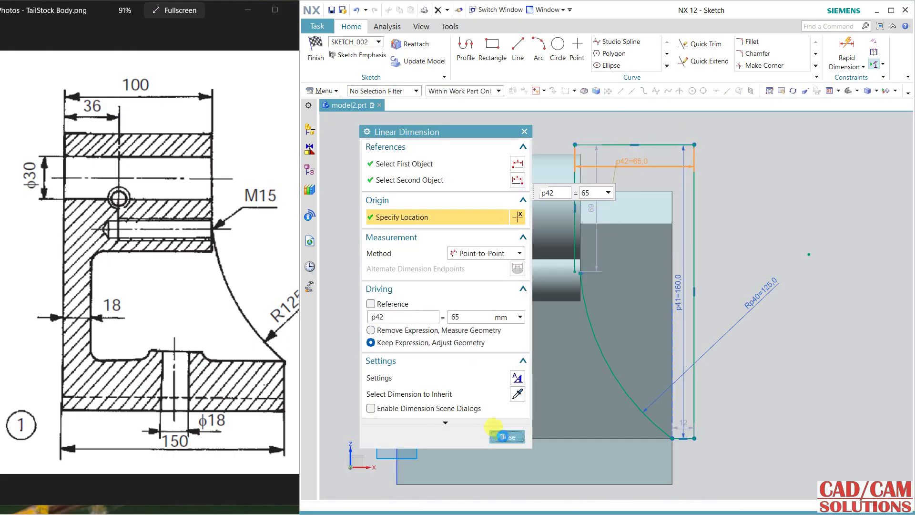
# Step: Make the arc's upper end coincident with the lower end of the inner vertical line and finish the sketch
pyautogui.click(506, 437)
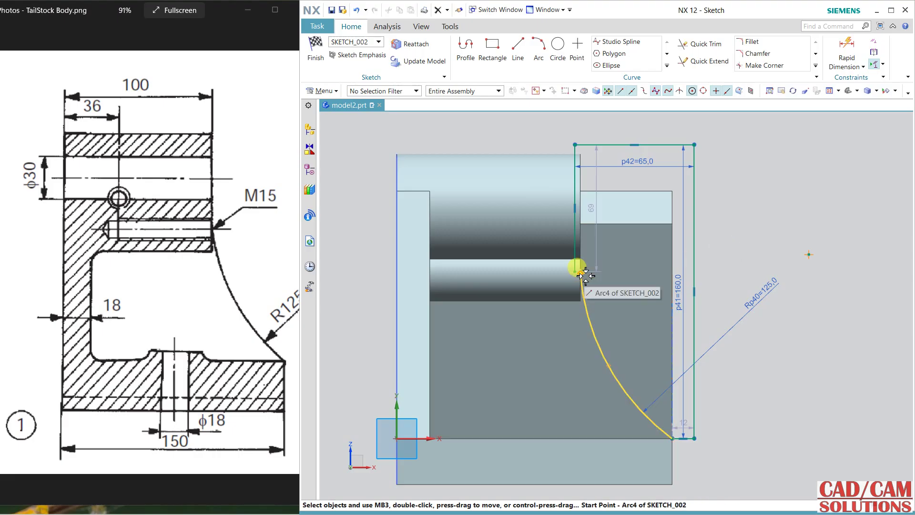
pyautogui.scroll(2, 577, 272)
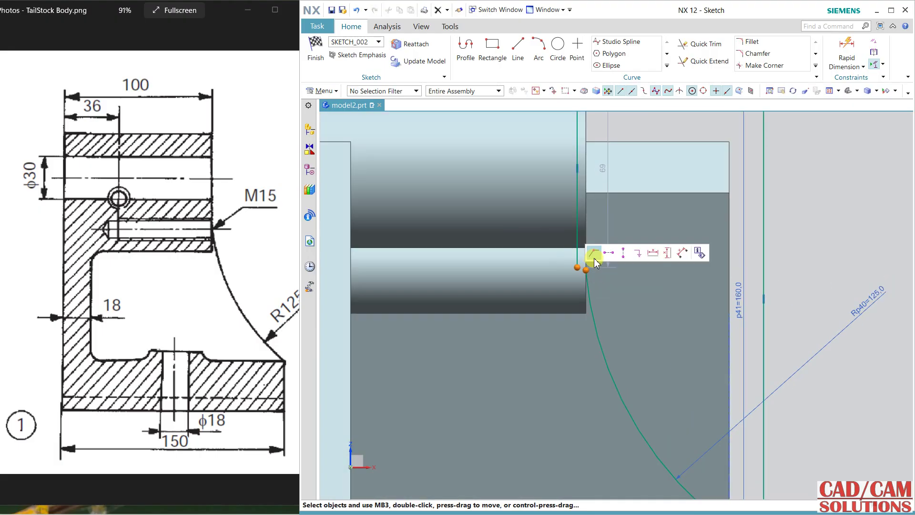
pyautogui.scroll(-2, 683, 285)
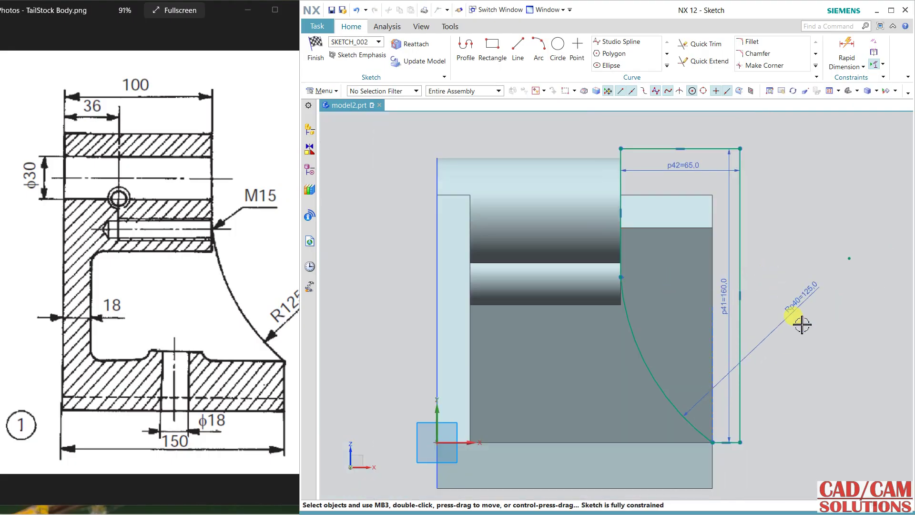
pyautogui.click(315, 52)
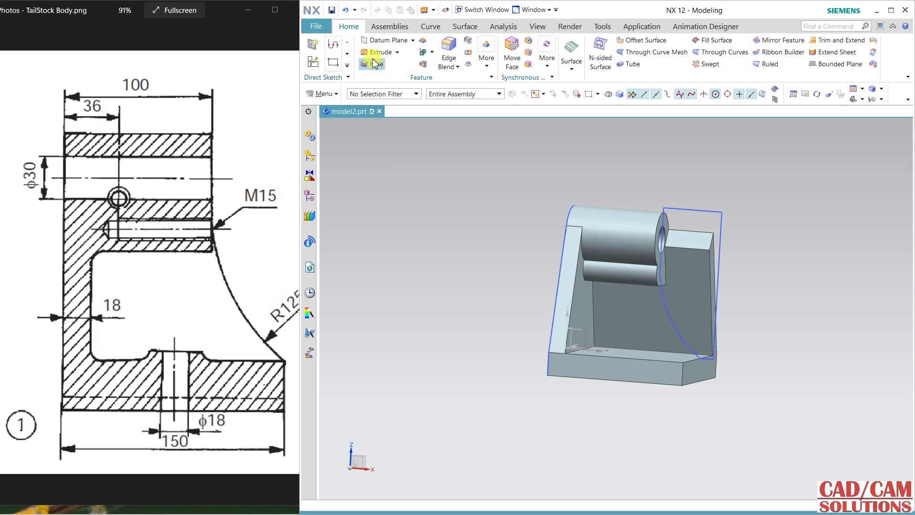
# Step: Try to extrude the closed R125 profile from a start distance of -470 mm to an end distance of 0 mm
pyautogui.click(375, 57)
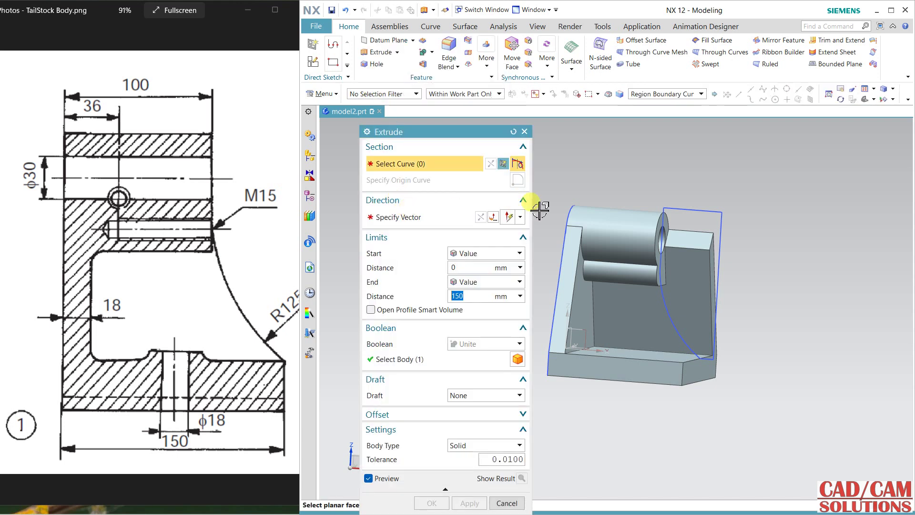
pyautogui.click(678, 220)
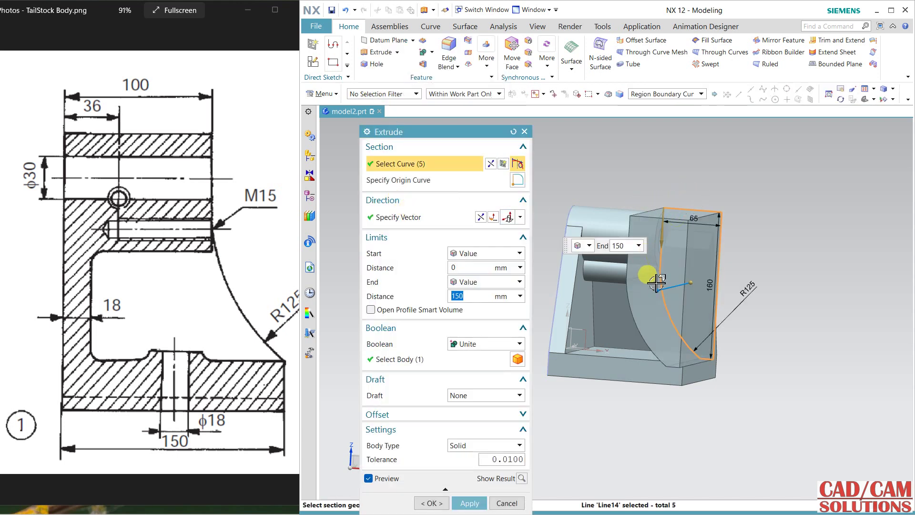
pyautogui.moveTo(691, 284); pyautogui.dragTo(795, 257)
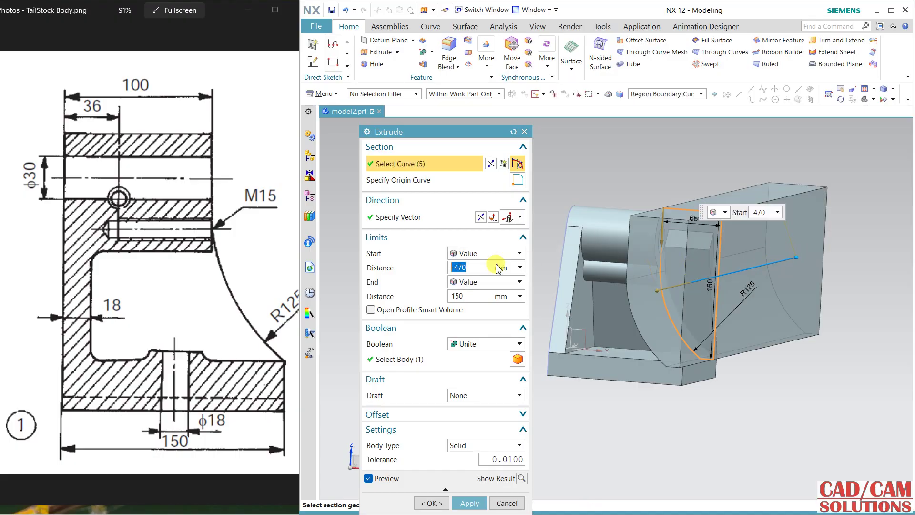
pyautogui.click(467, 295)
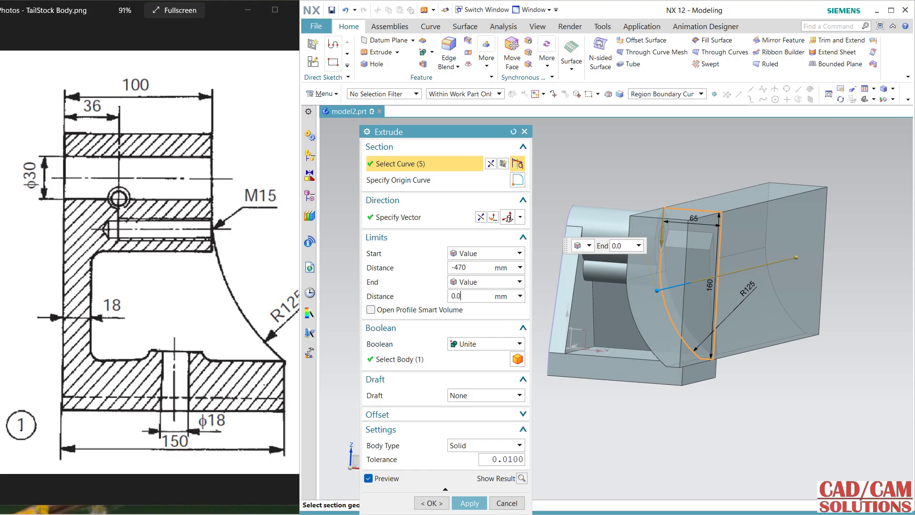
pyautogui.write('0.0')
pyautogui.press('Return')
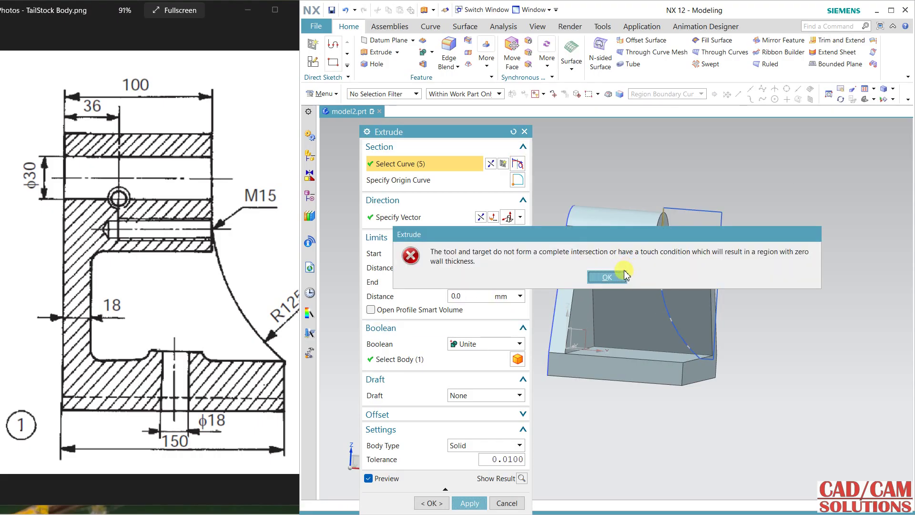
pyautogui.click(607, 276)
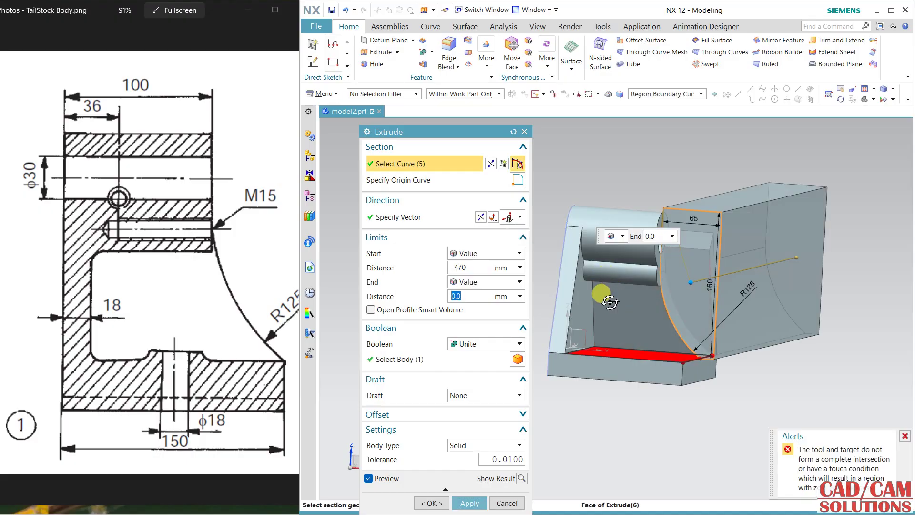
# Step: Switch the extrusion's Boolean to Subtract and cut the R125 profile out of the slanted side wall
pyautogui.moveTo(603, 292); pyautogui.dragTo(604, 307, button='middle')
pyautogui.click(486, 343)
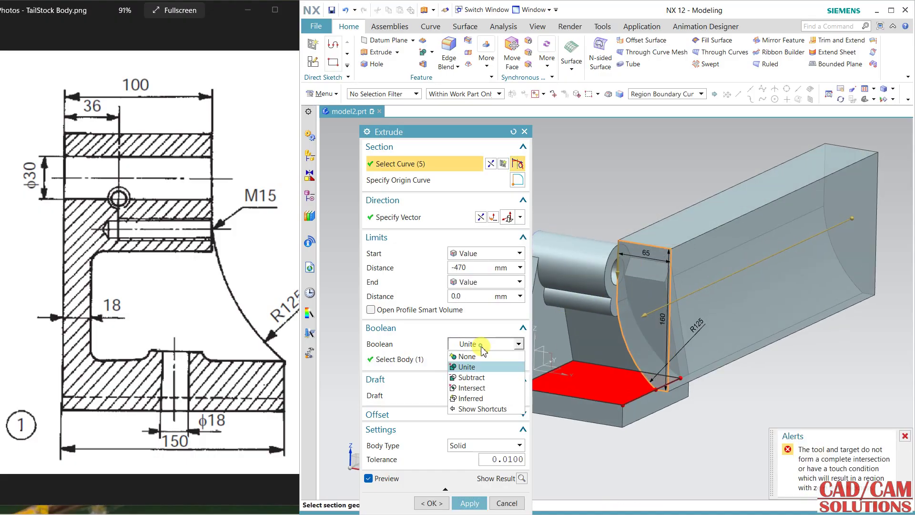
pyautogui.click(483, 378)
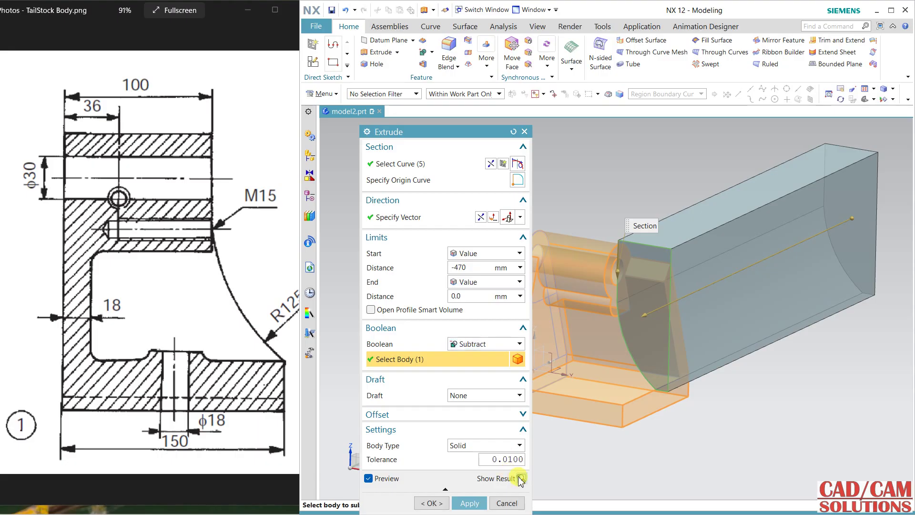
pyautogui.click(520, 478)
pyautogui.click(438, 503)
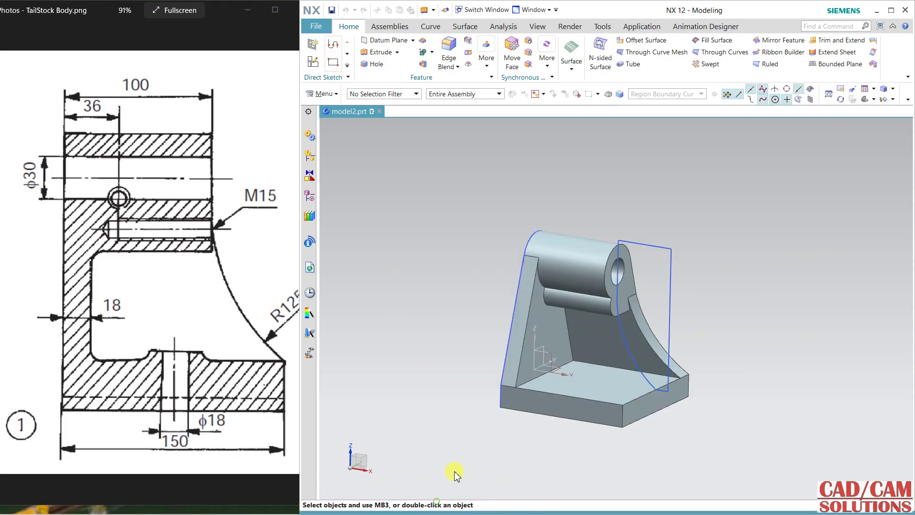
# Step: Hide the R125 cut profile sketch and the remaining sketches shown on the tailstock body
pyautogui.moveTo(698, 302); pyautogui.dragTo(672, 263, button='middle')
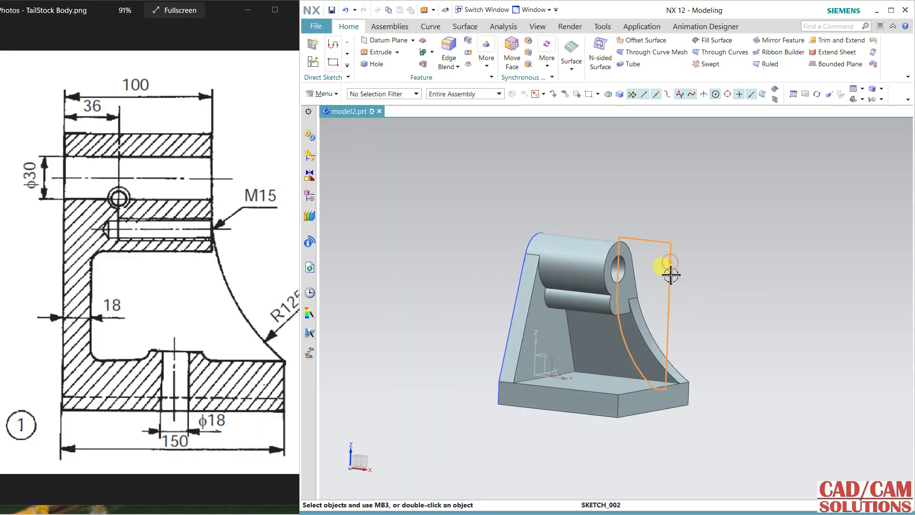
pyautogui.moveTo(696, 292); pyautogui.dragTo(674, 296, button='middle')
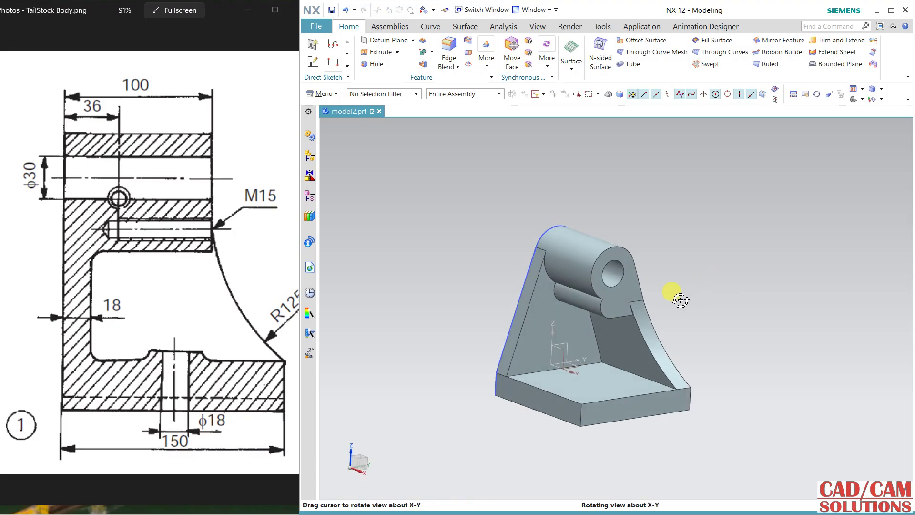
pyautogui.click(551, 246)
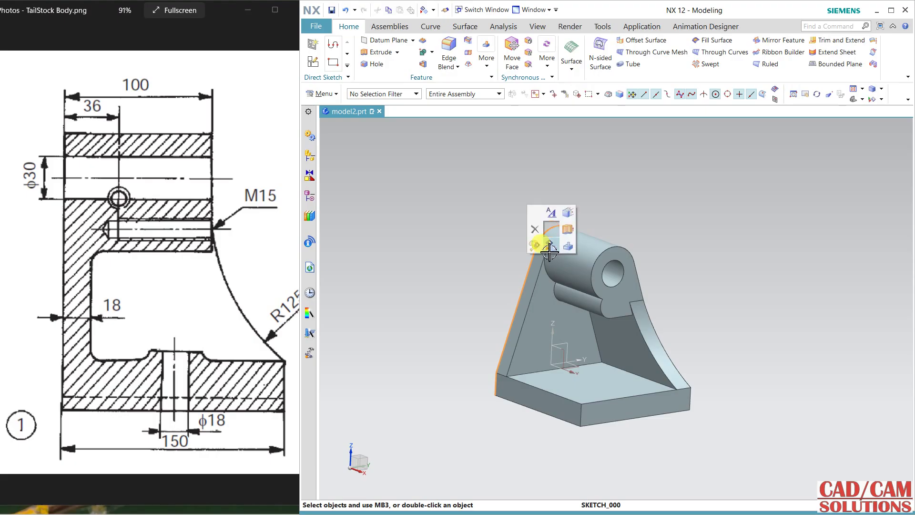
pyautogui.moveTo(690, 260); pyautogui.dragTo(590, 270, button='middle')
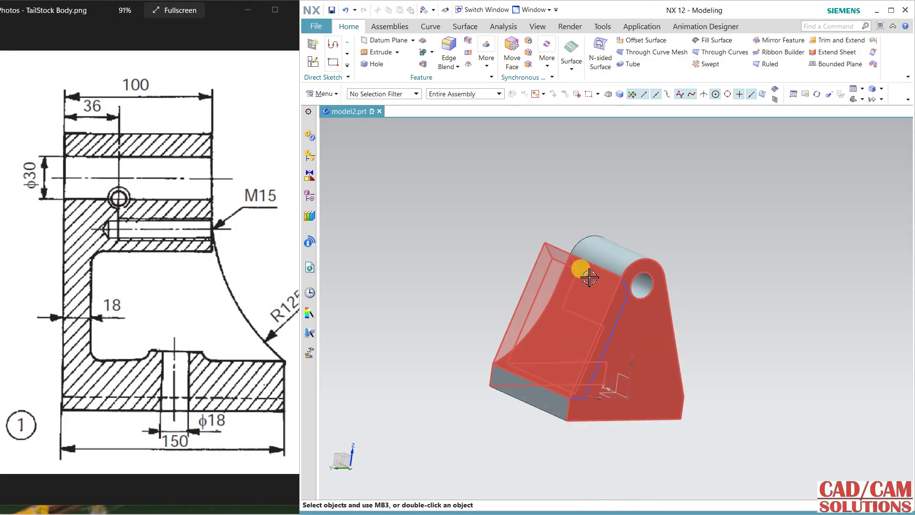
pyautogui.click(624, 286)
pyautogui.moveTo(496, 276); pyautogui.dragTo(633, 245, button='middle')
# Step: Check the full reference drawing, and blend the edge where the large cylinder meets the lower boss with a 5 mm radius
pyautogui.click(176, 227)
pyautogui.scroll(-1, 179, 232)
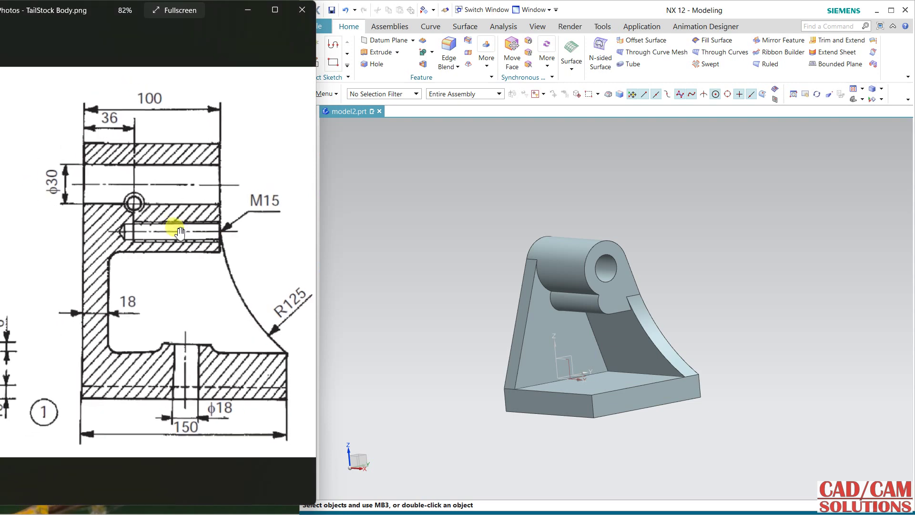
pyautogui.scroll(-5, 179, 232)
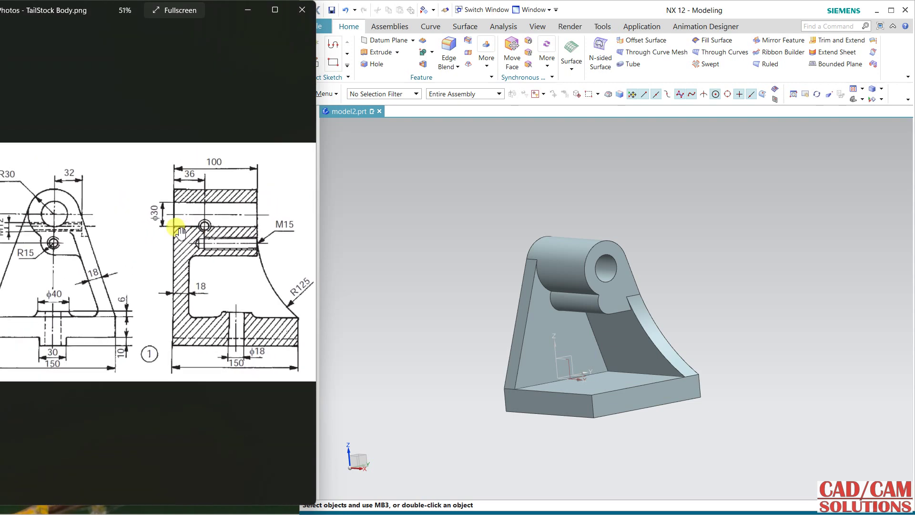
pyautogui.scroll(-1, 180, 232)
pyautogui.moveTo(432, 244); pyautogui.dragTo(478, 249, button='middle')
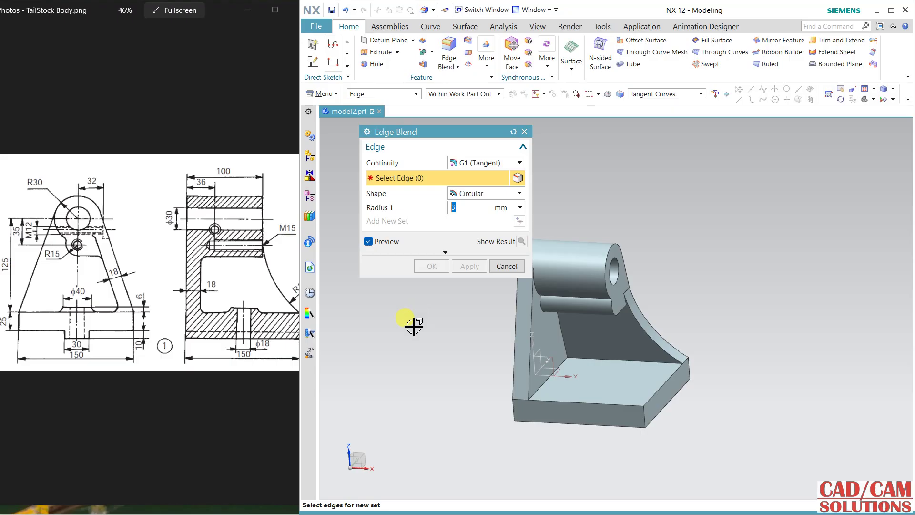
pyautogui.moveTo(454, 342); pyautogui.dragTo(433, 336, button='middle')
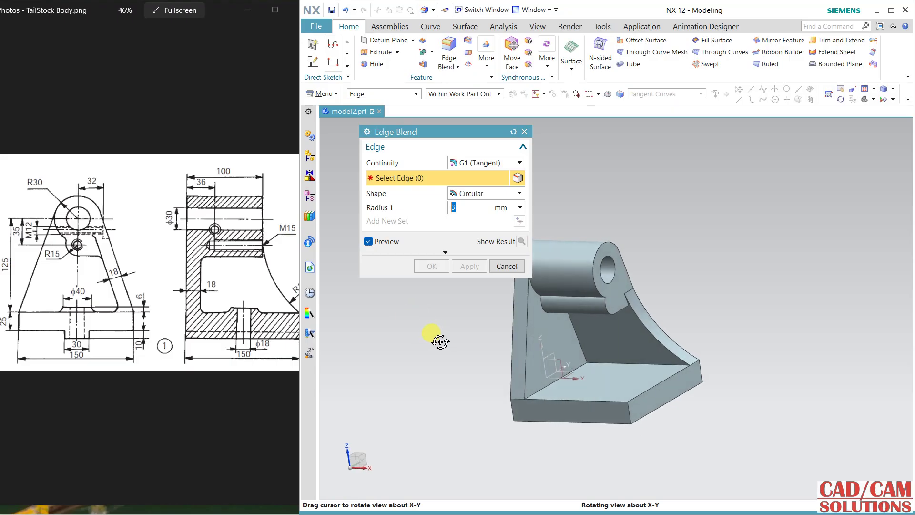
pyautogui.click(590, 298)
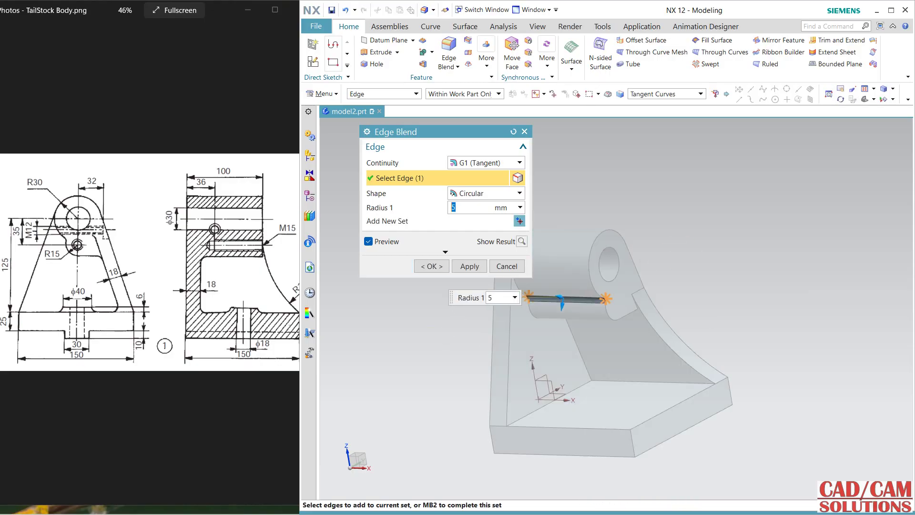
pyautogui.click(471, 266)
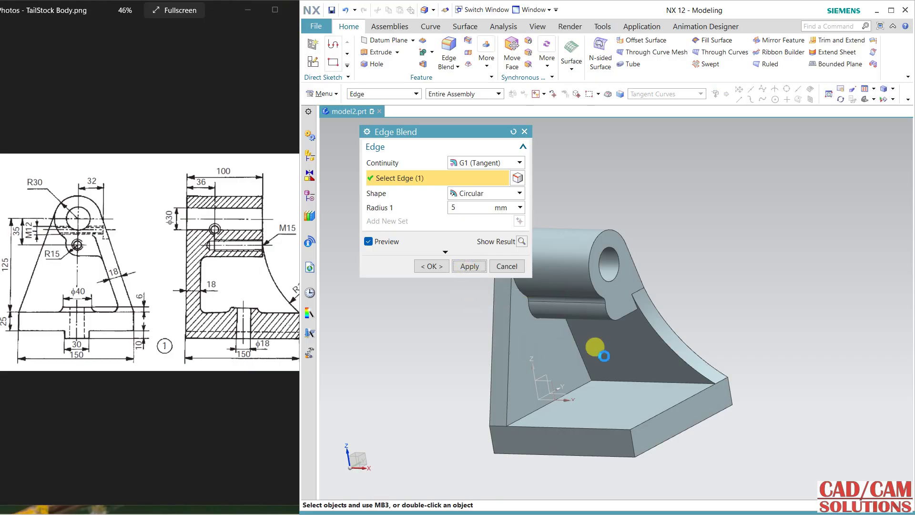
# Step: Add a 5 mm edge blend where the underside of the lower boss meets the slanted side wall
pyautogui.moveTo(582, 343); pyautogui.dragTo(590, 299, button='middle')
pyautogui.click(615, 328)
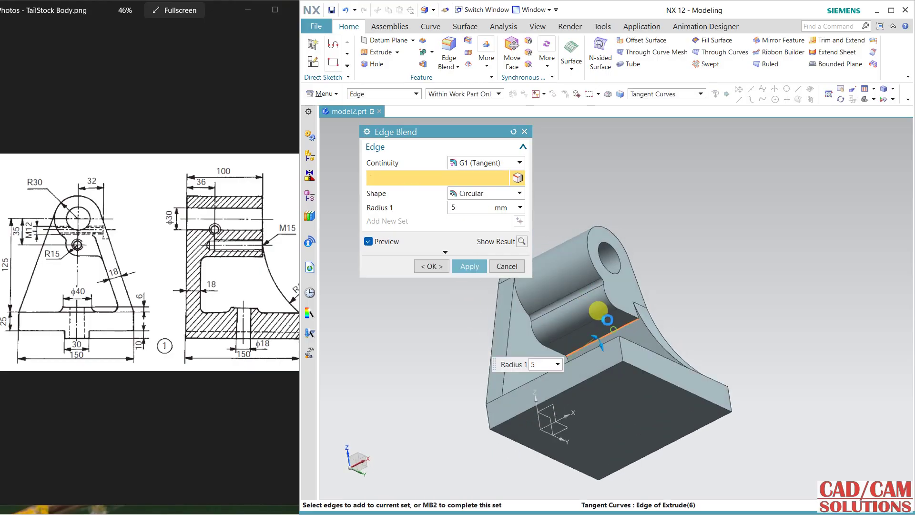
pyautogui.click(465, 265)
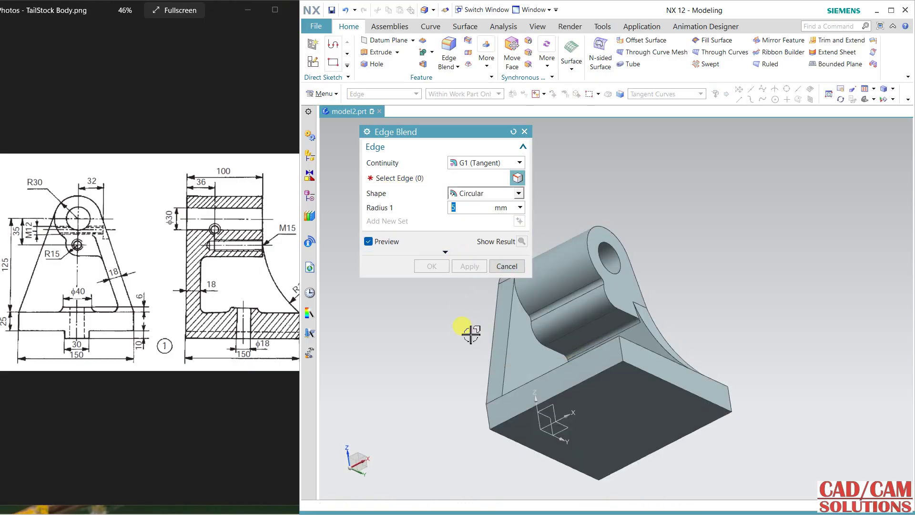
# Step: Blend the inner edges between the base and both walls, plus the adjoining wall corner and boss edges, with a 5 mm radius
pyautogui.moveTo(466, 333); pyautogui.dragTo(621, 402, button='middle')
pyautogui.click(667, 383)
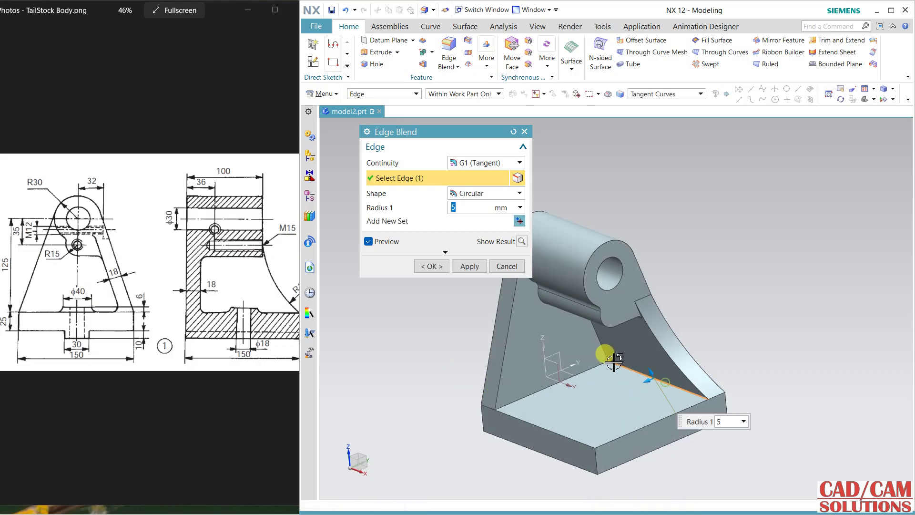
pyautogui.click(586, 376)
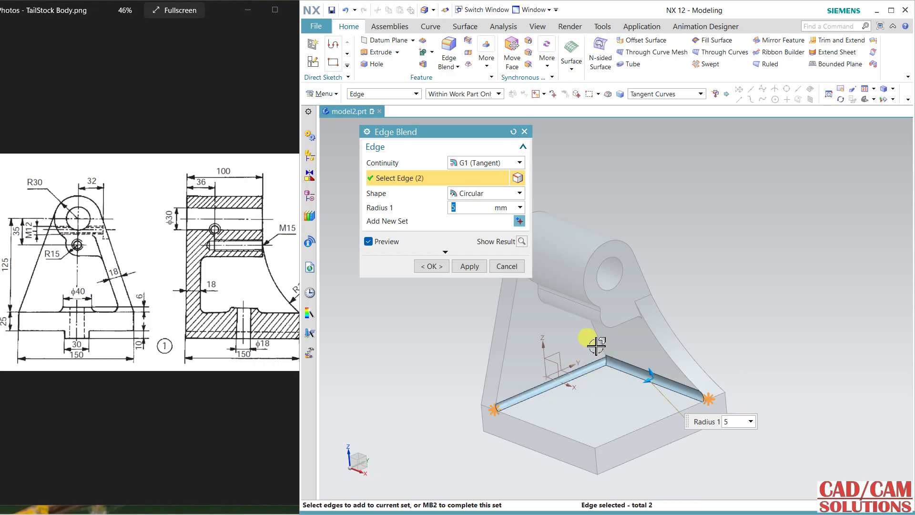
pyautogui.click(597, 343)
pyautogui.click(469, 266)
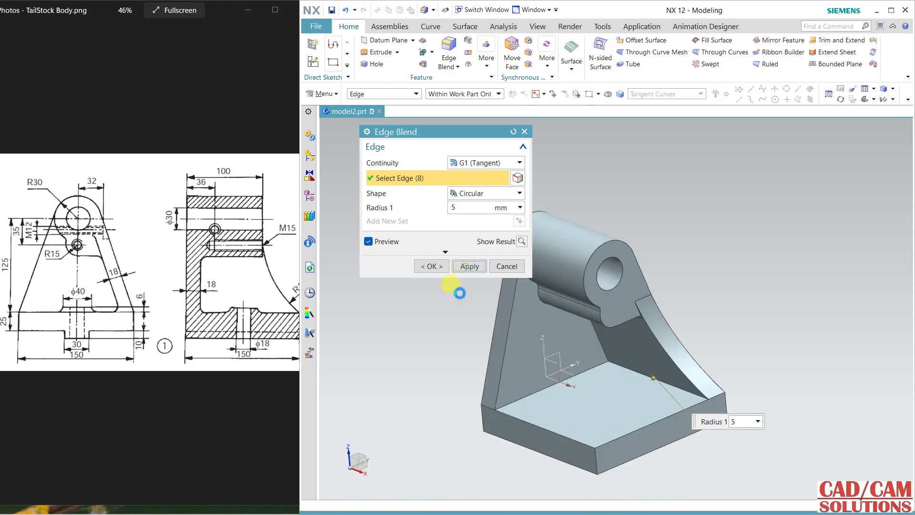
pyautogui.click(506, 265)
pyautogui.moveTo(485, 292); pyautogui.dragTo(449, 322, button='middle')
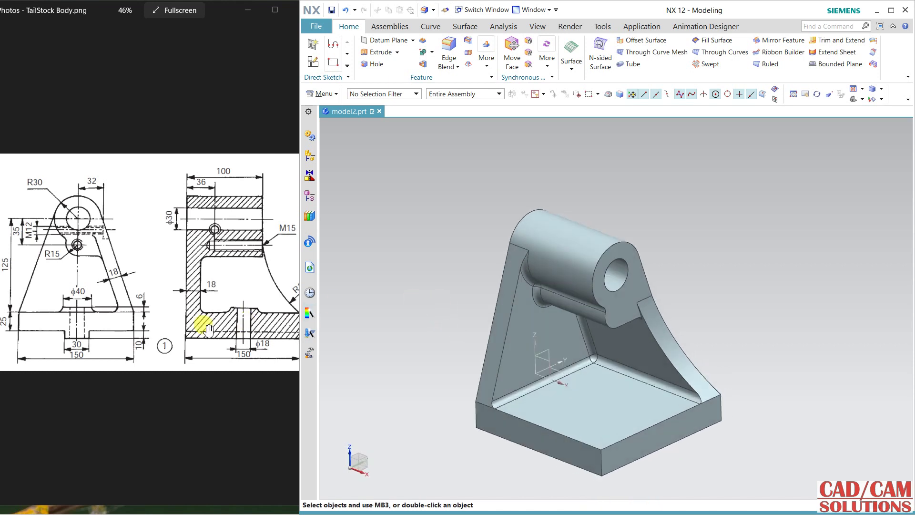
# Step: Check the base boss on the reference drawing and create a sketch on the base's top face with the Y axis as horizontal reference
pyautogui.click(161, 360)
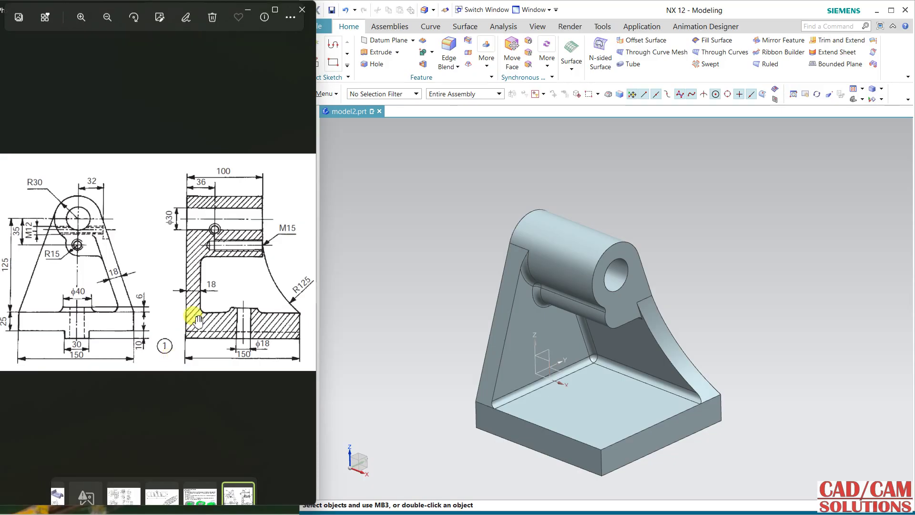
pyautogui.click(389, 142)
pyautogui.click(317, 61)
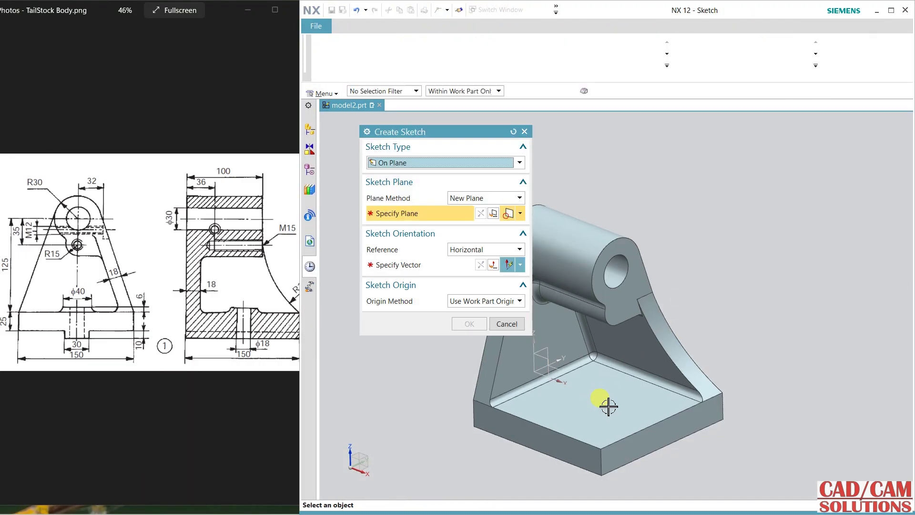
pyautogui.click(607, 404)
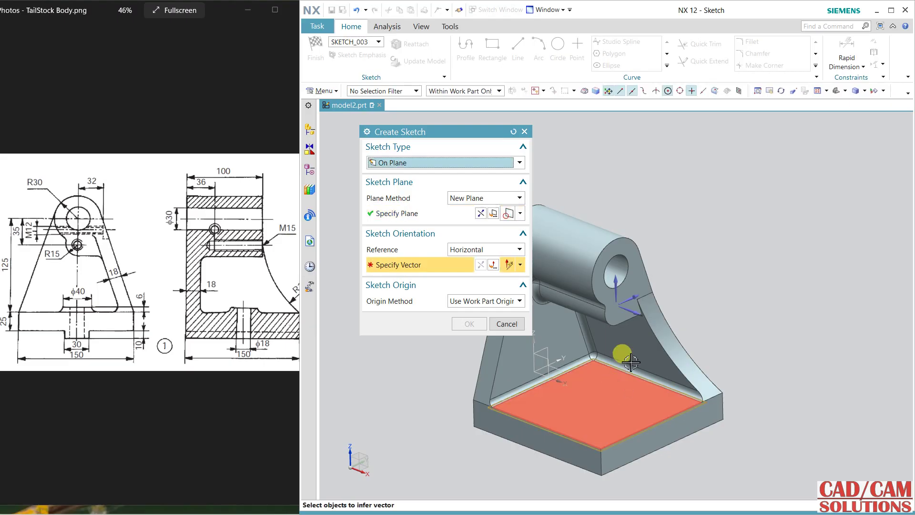
pyautogui.click(633, 296)
pyautogui.middleClick(695, 290)
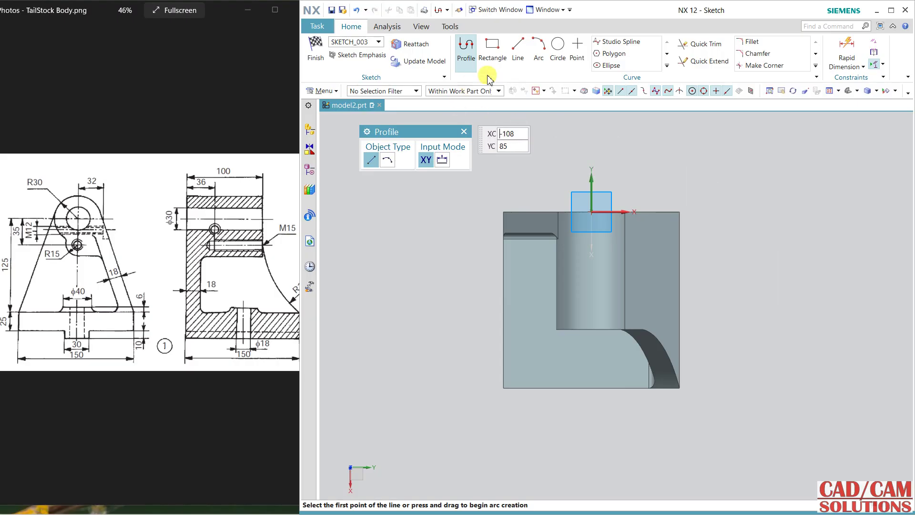
# Step: Sketch a circle about 61 mm in diameter on the base, centred about 17 mm and 84 mm from the sketch origin
pyautogui.click(558, 45)
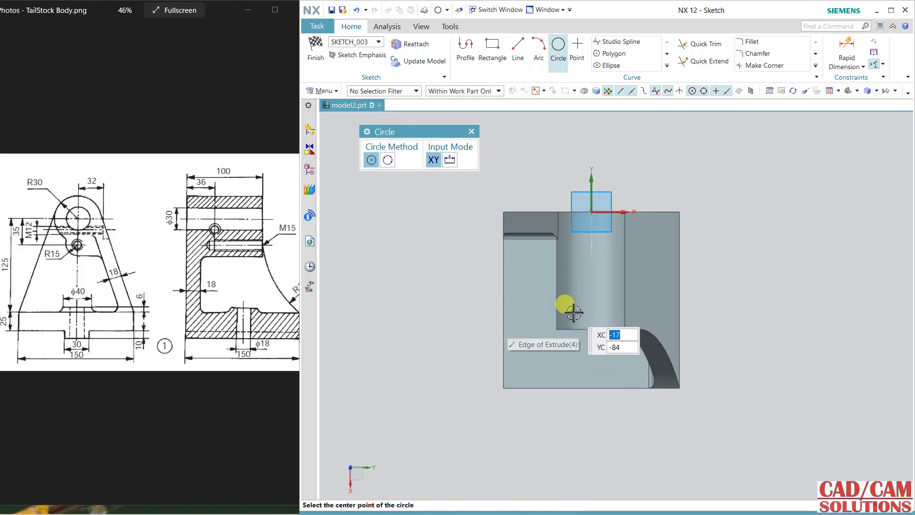
pyautogui.click(572, 310)
pyautogui.click(593, 283)
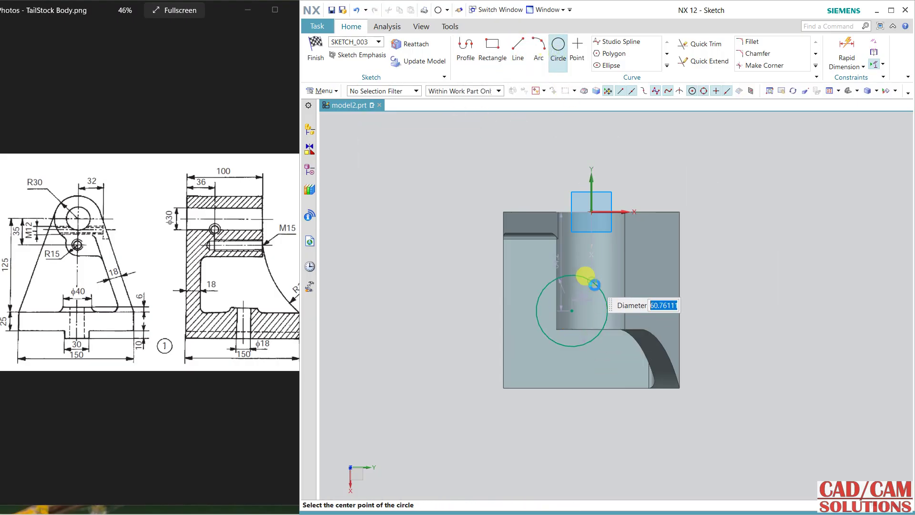
# Step: Sketch a second, larger circle concentric with the first circle on the base
pyautogui.click(572, 311)
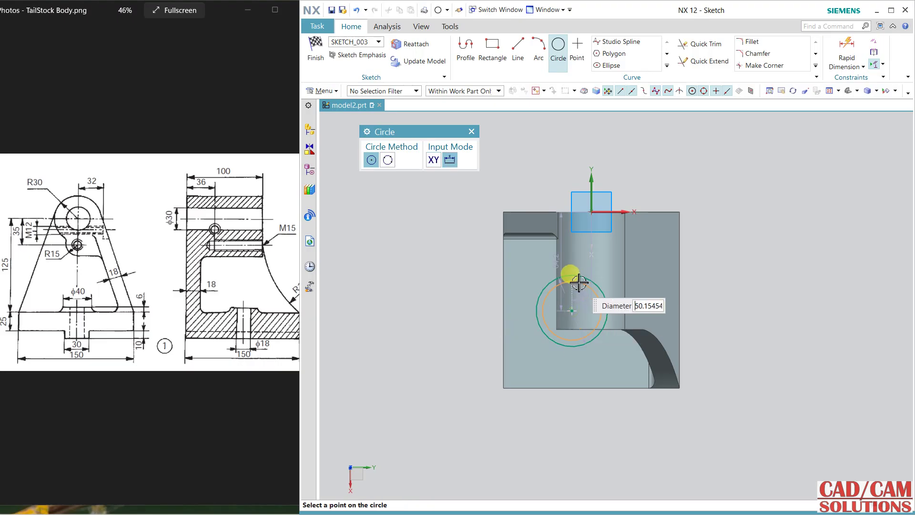
pyautogui.click(581, 262)
pyautogui.press('Escape')
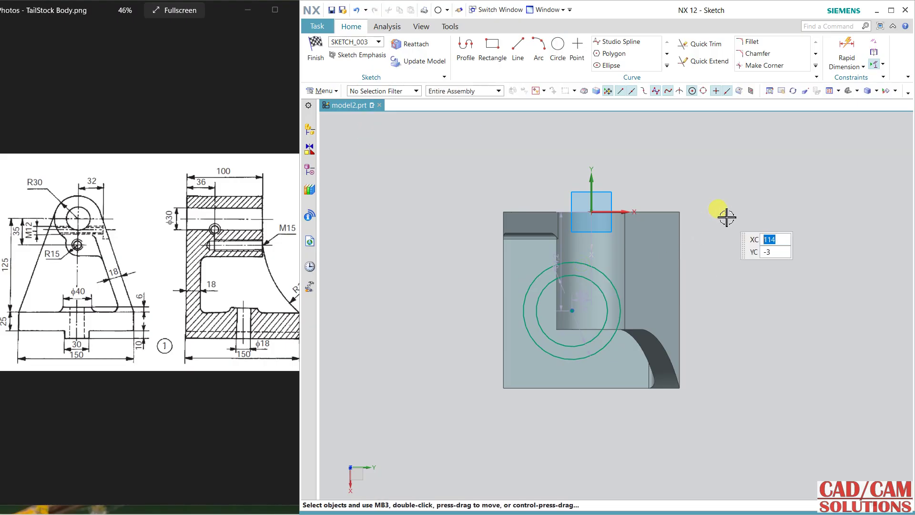
pyautogui.click(842, 44)
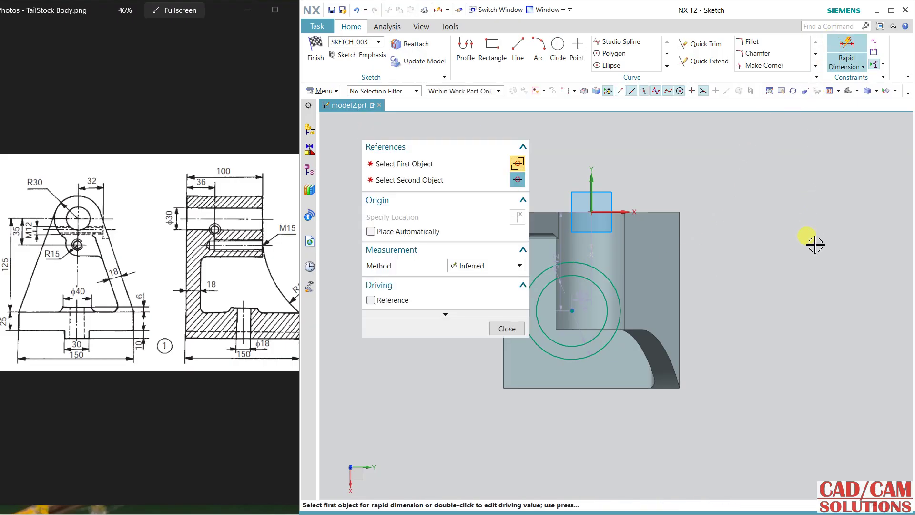
pyautogui.moveTo(751, 271)
pyautogui.keyDown('shift'); pyautogui.mouseDown(button='middle')
pyautogui.moveTo(785, 276)
pyautogui.moveTo(799, 267)
pyautogui.mouseUp(button='middle'); pyautogui.keyUp('shift')
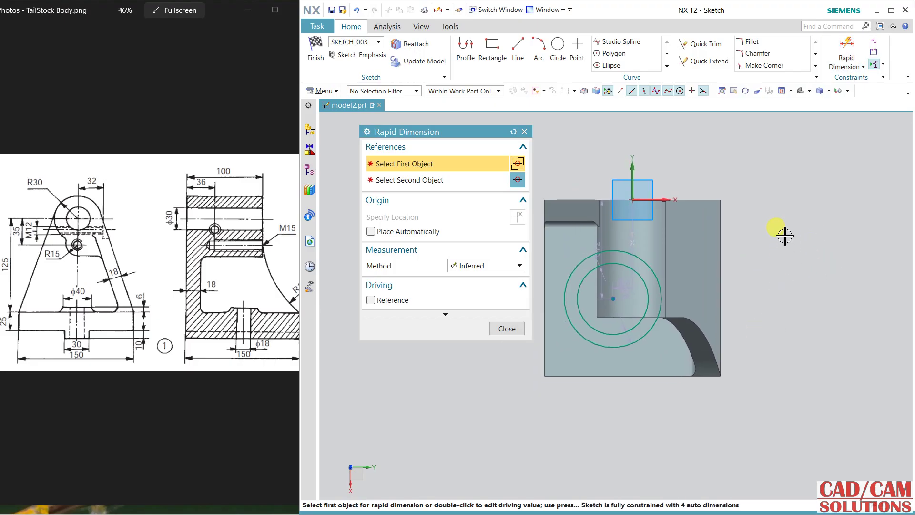
pyautogui.click(506, 328)
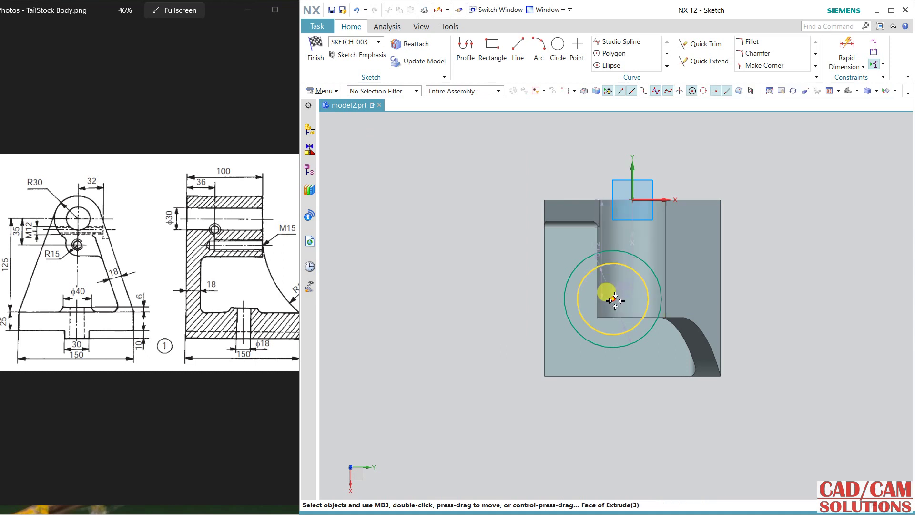
# Step: Constrain the circles' shared centre to lie on the sketch's vertical axis
pyautogui.click(612, 299)
pyautogui.click(632, 175)
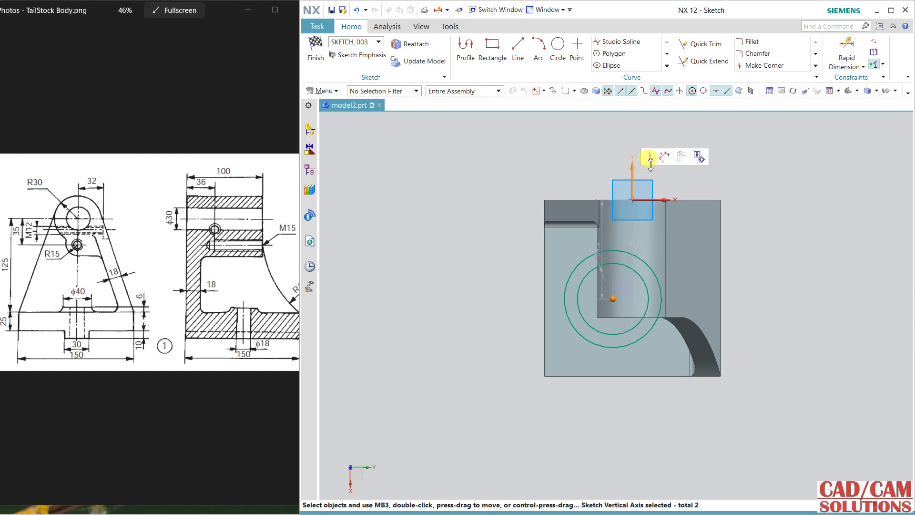
pyautogui.click(649, 157)
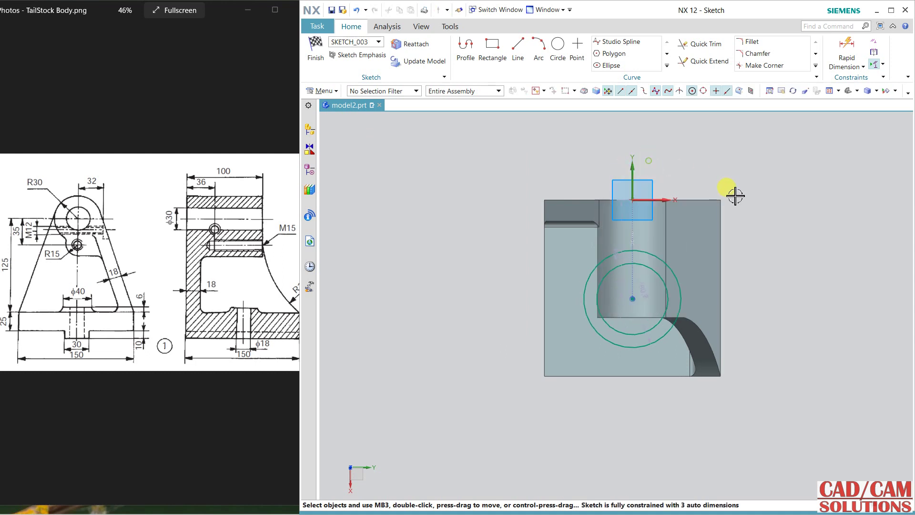
# Step: Dimension the circles' centre 75 mm from the body's back edge that runs through the sketch origin
pyautogui.click(846, 53)
pyautogui.click(565, 200)
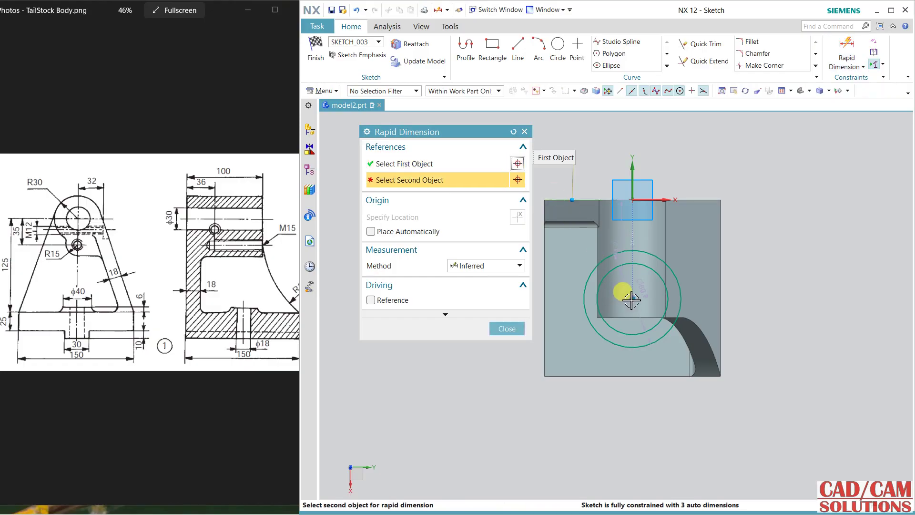
pyautogui.click(633, 299)
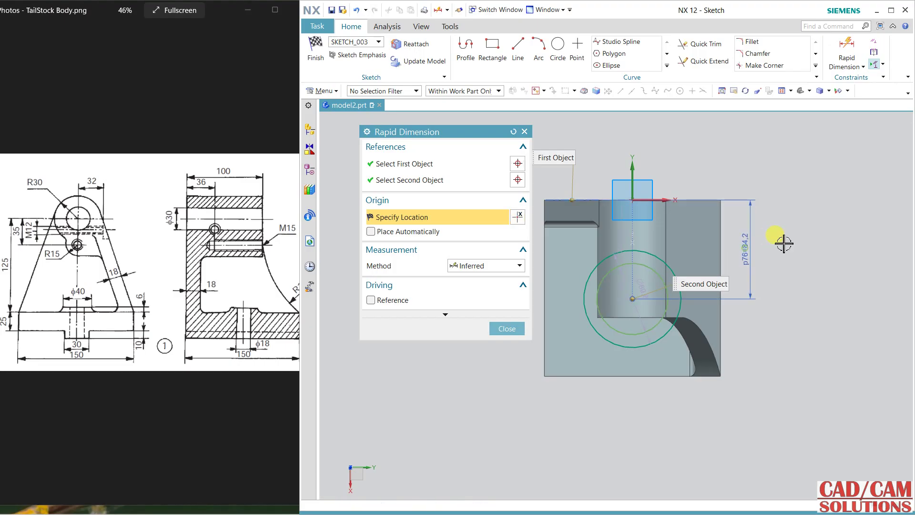
pyautogui.click(757, 243)
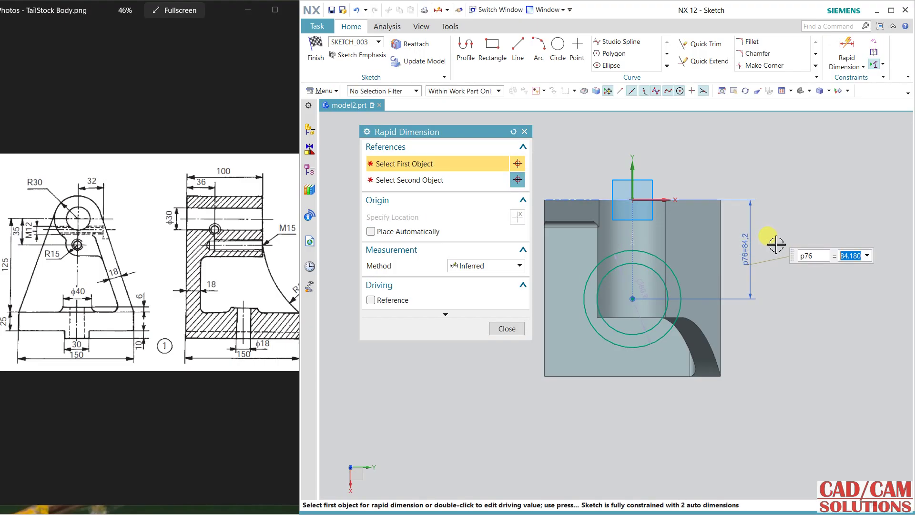
pyautogui.write('75')
pyautogui.press('Return')
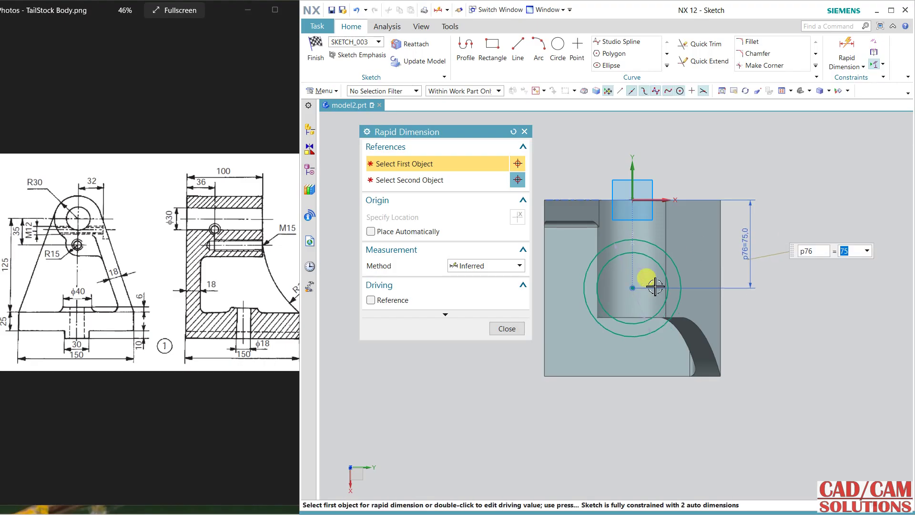
pyautogui.click(506, 328)
# Step: Set the larger circle's diameter to 40 mm
pyautogui.press('d')
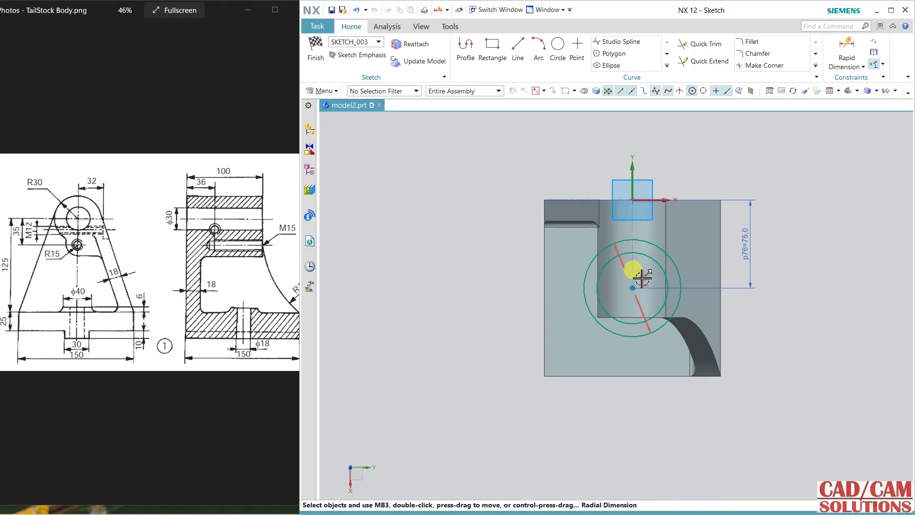
pyautogui.click(621, 334)
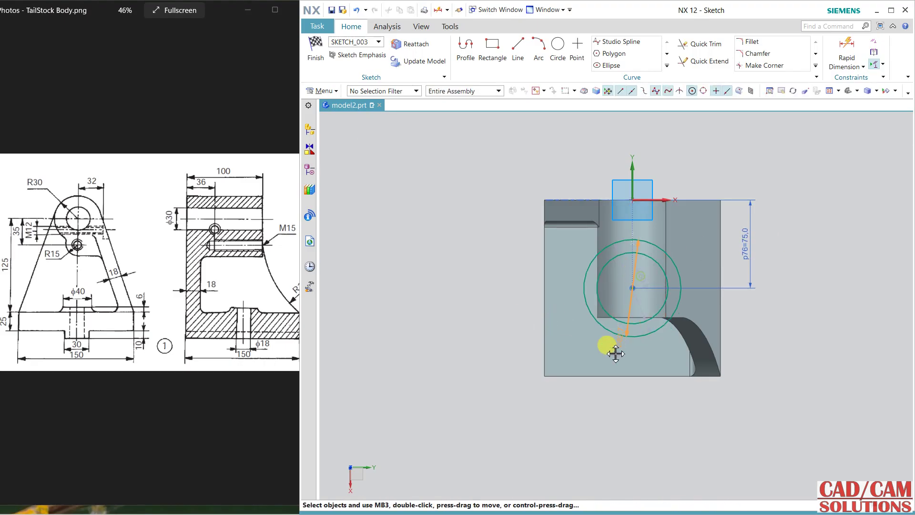
pyautogui.click(622, 418)
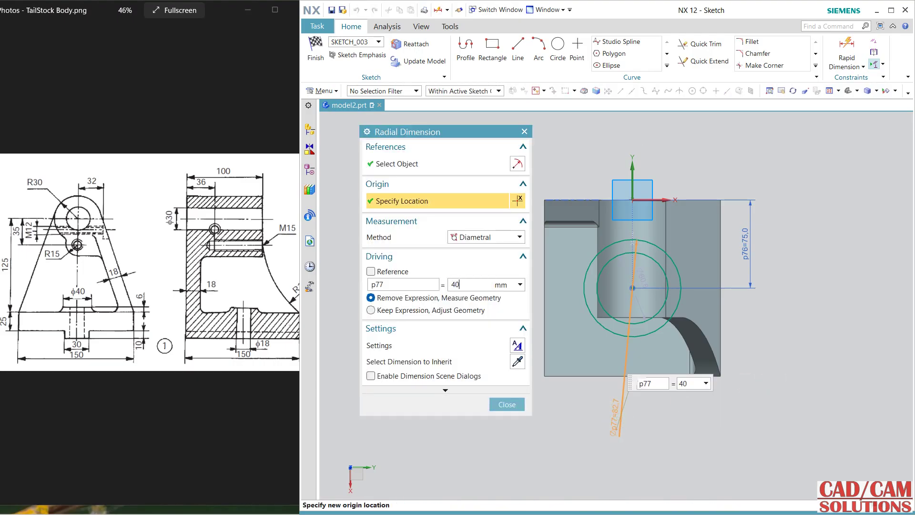
pyautogui.write('40')
pyautogui.press('Return')
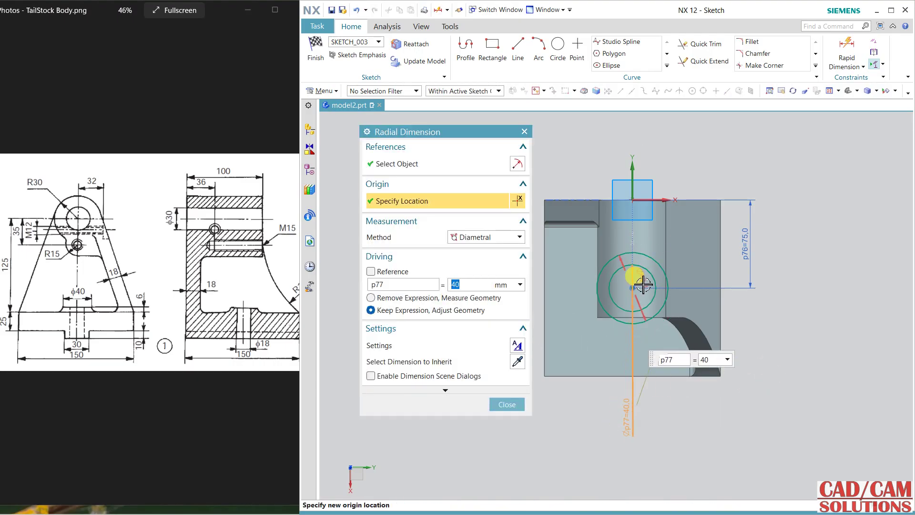
# Step: Set the remaining circle's diameter to 30 mm and finish the sketch
pyautogui.click(668, 281)
pyautogui.click(790, 281)
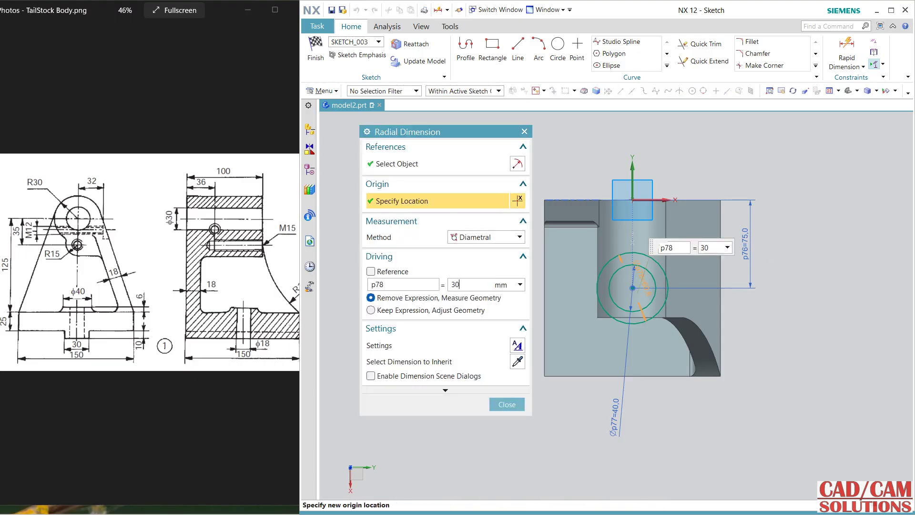
pyautogui.press('Return')
pyautogui.click(503, 405)
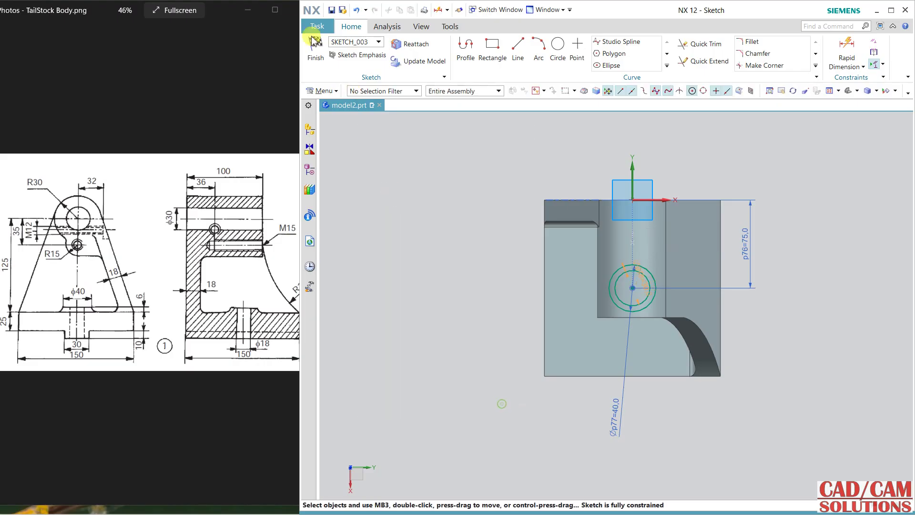
pyautogui.click(323, 60)
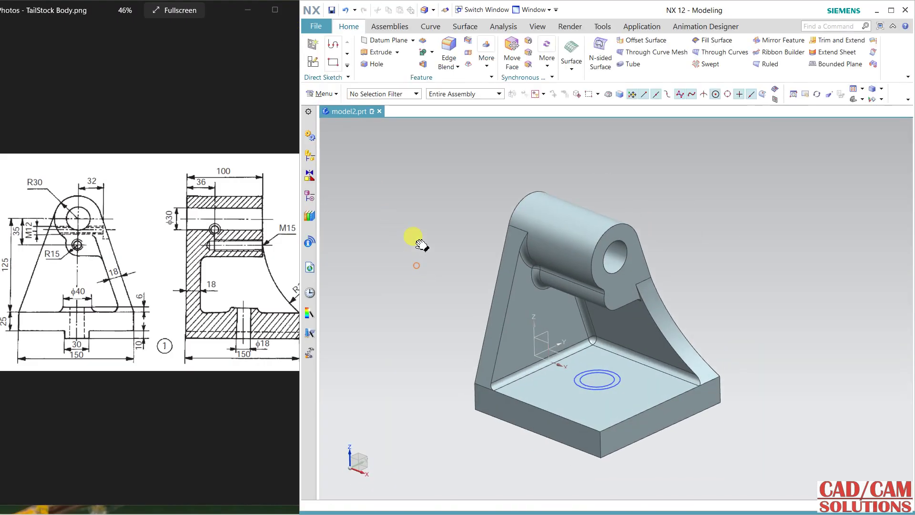
# Step: Use only the 40 mm circle as a single-curve Extrude section and set the end distance to 6 mm
pyautogui.click(378, 54)
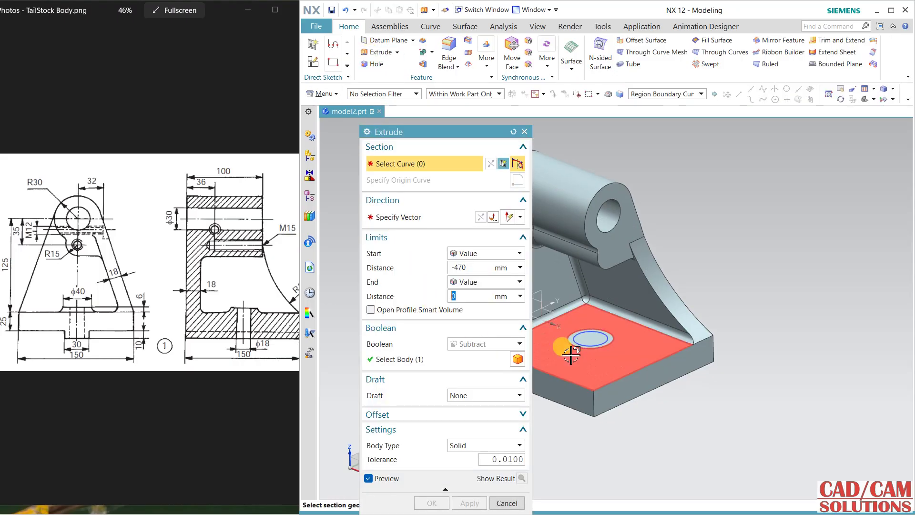
pyautogui.scroll(3, 595, 342)
pyautogui.click(667, 94)
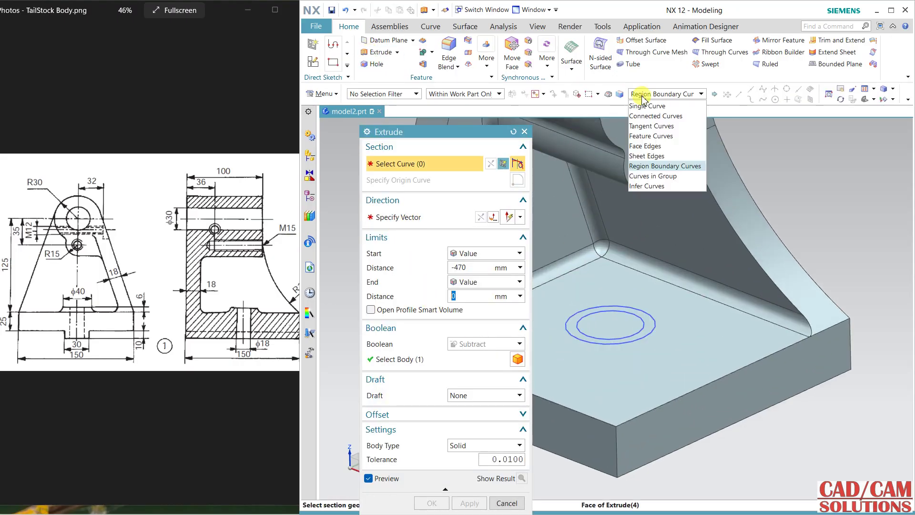
pyautogui.click(648, 102)
pyautogui.click(617, 339)
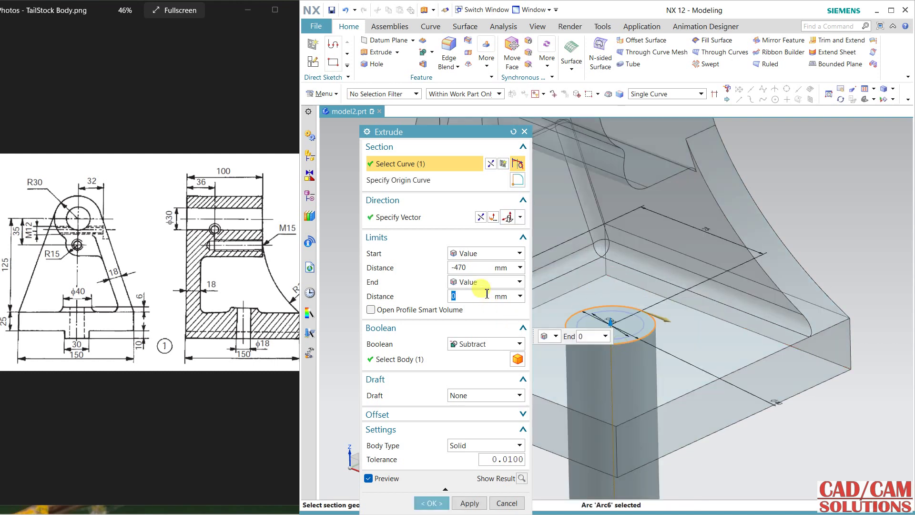
pyautogui.click(479, 267)
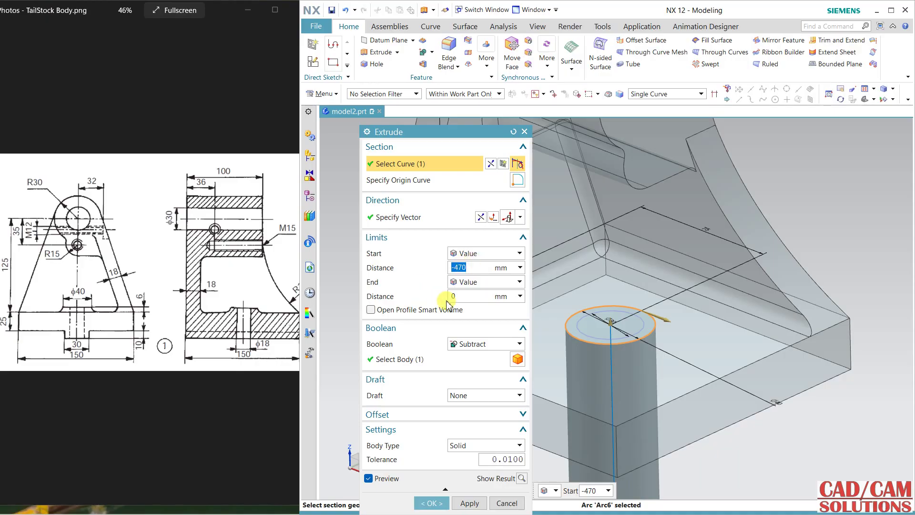
pyautogui.click(460, 296)
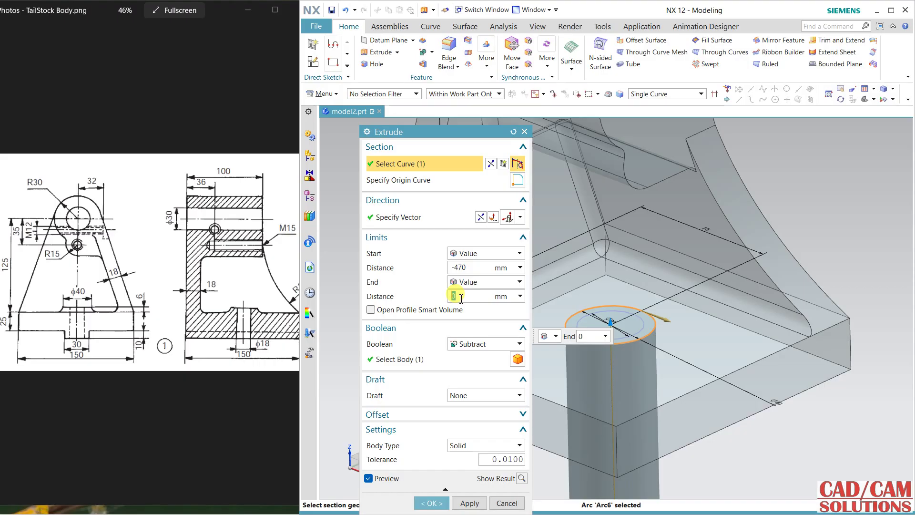
pyautogui.write('6')
pyautogui.press('Return')
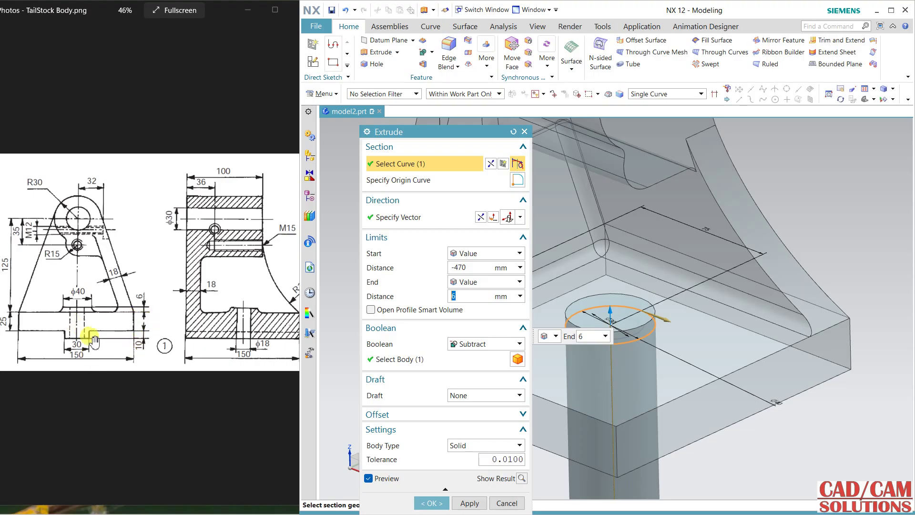
# Step: Set the boss extrusion's start distance to -35 mm and apply it, united with the body
pyautogui.doubleClick(478, 267)
pyautogui.write('-35')
pyautogui.press('Return')
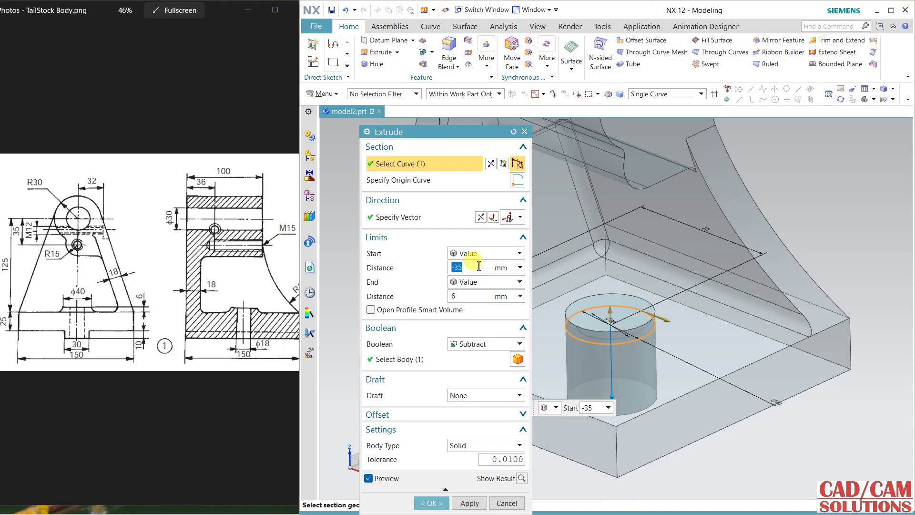
pyautogui.moveTo(673, 348); pyautogui.dragTo(649, 326, button='middle')
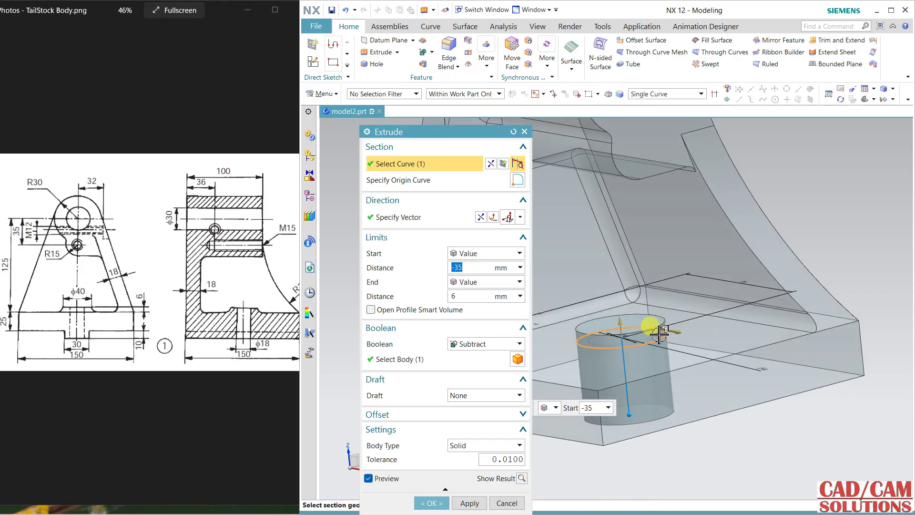
pyautogui.click(484, 344)
pyautogui.click(466, 368)
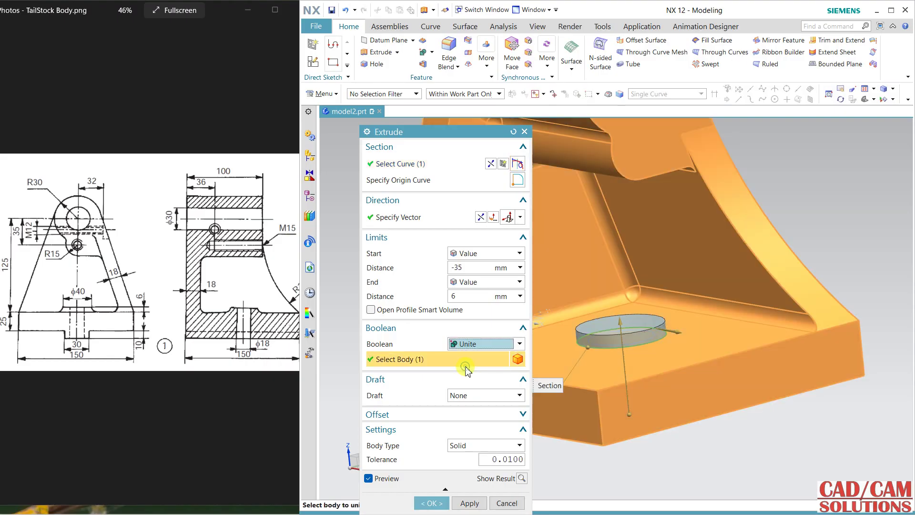
pyautogui.click(469, 503)
# Step: Using wireframe display, extrude the 30 mm circle from -35 to 6 mm as a subtraction from the body, and restore shaded display
pyautogui.rightClick(811, 218)
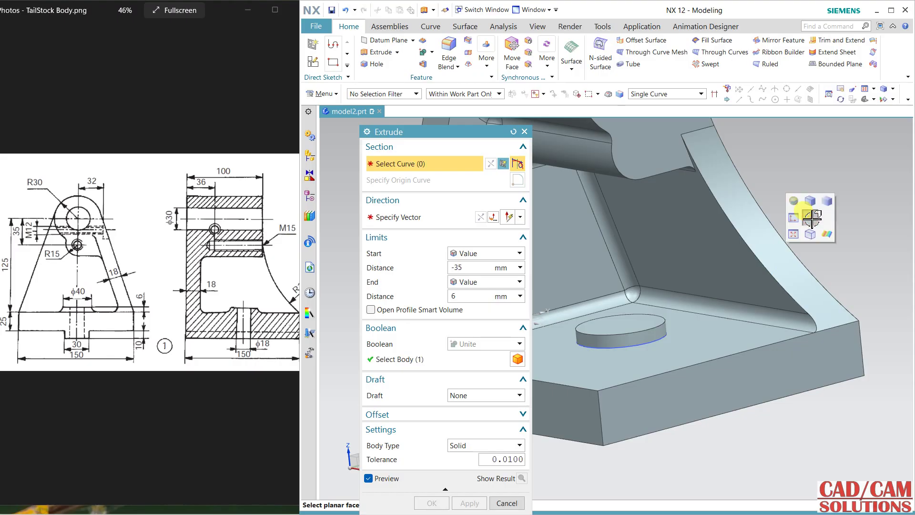
pyautogui.click(809, 219)
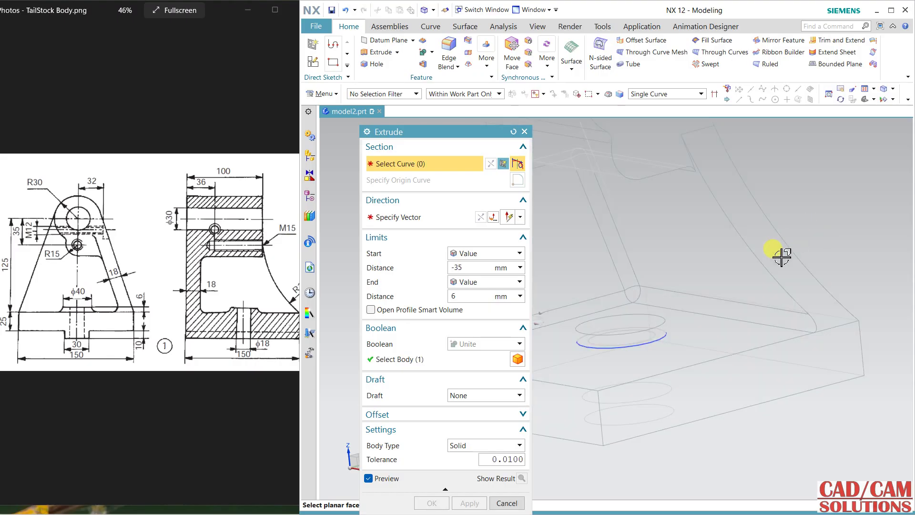
pyautogui.click(639, 332)
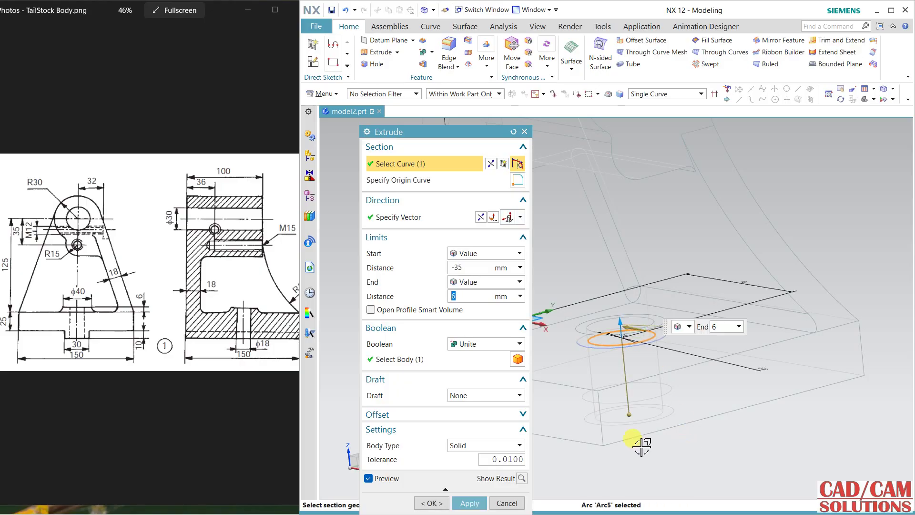
pyautogui.click(467, 344)
pyautogui.click(467, 375)
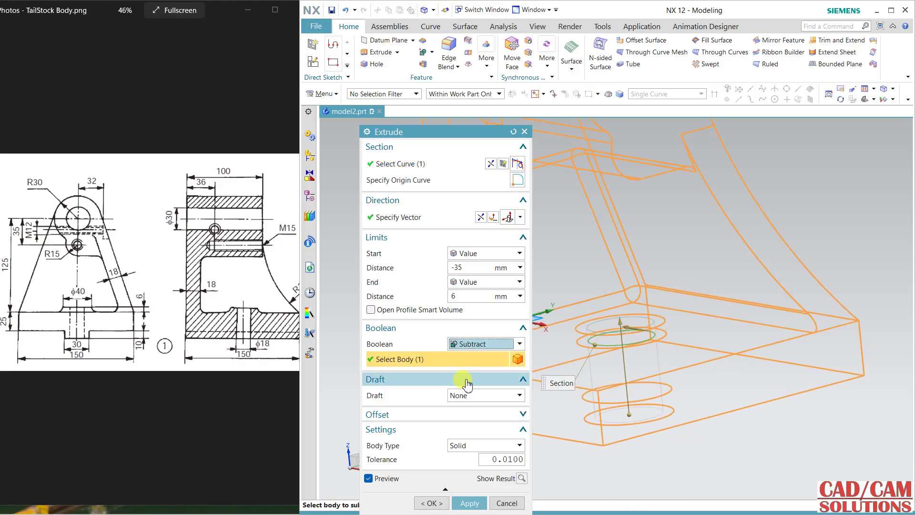
pyautogui.click(431, 502)
pyautogui.rightClick(729, 447)
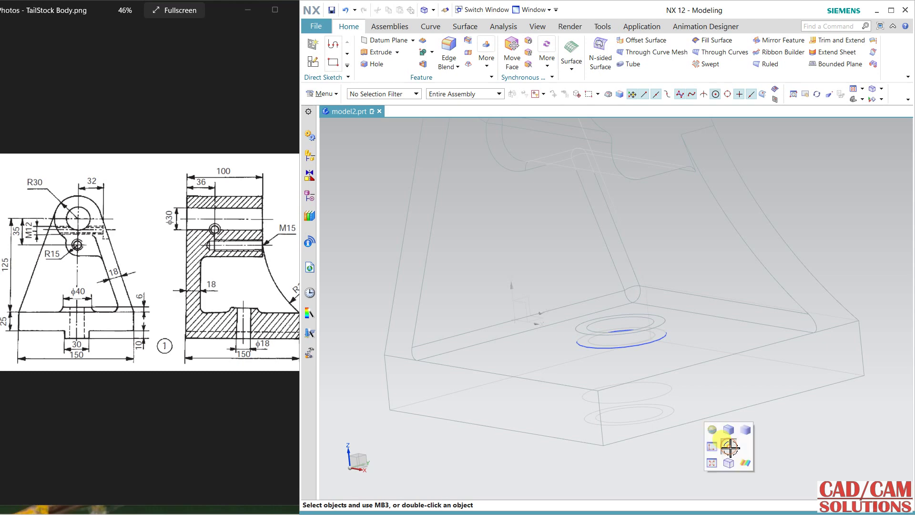
pyautogui.click(729, 447)
# Step: Blend the circular boss's base edge on the plate with a 5 mm radius, and reopen the blend to check its settings
pyautogui.moveTo(664, 292); pyautogui.dragTo(690, 325, button='middle')
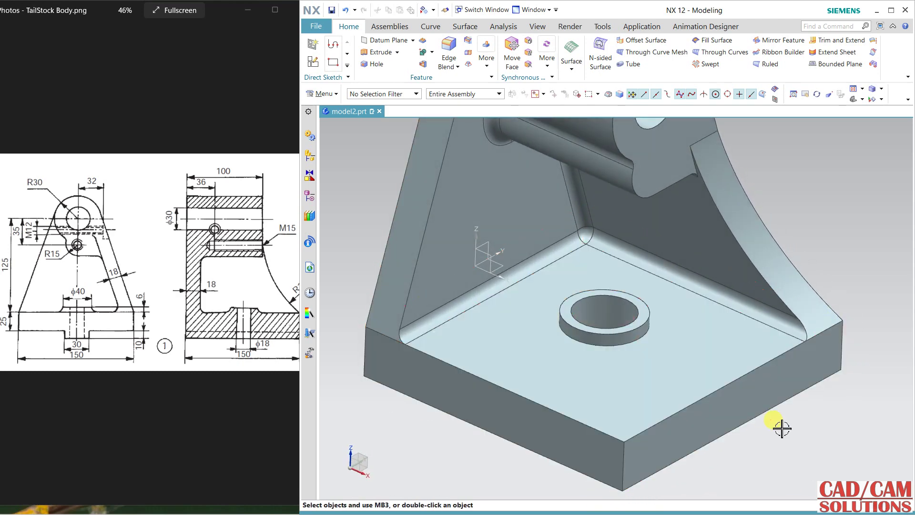
pyautogui.moveTo(778, 423); pyautogui.dragTo(776, 406, button='middle')
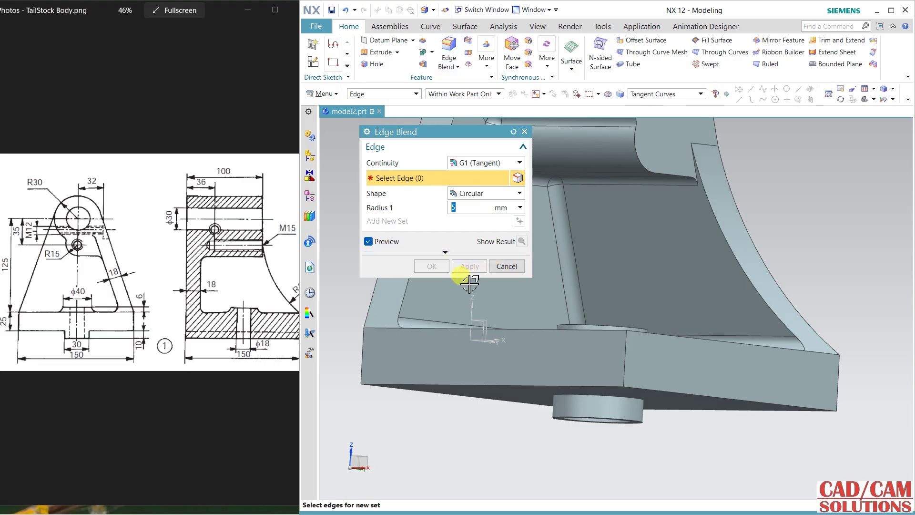
pyautogui.moveTo(612, 312); pyautogui.dragTo(612, 324, button='middle')
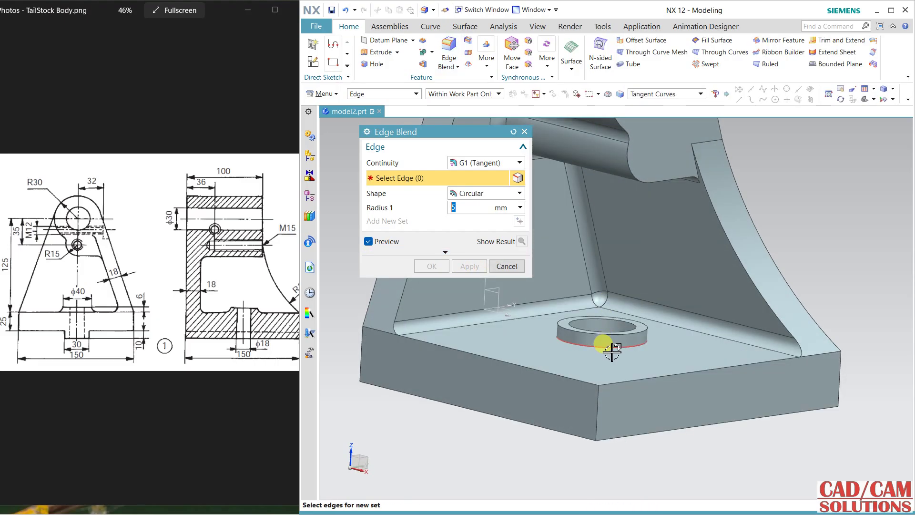
pyautogui.click(613, 349)
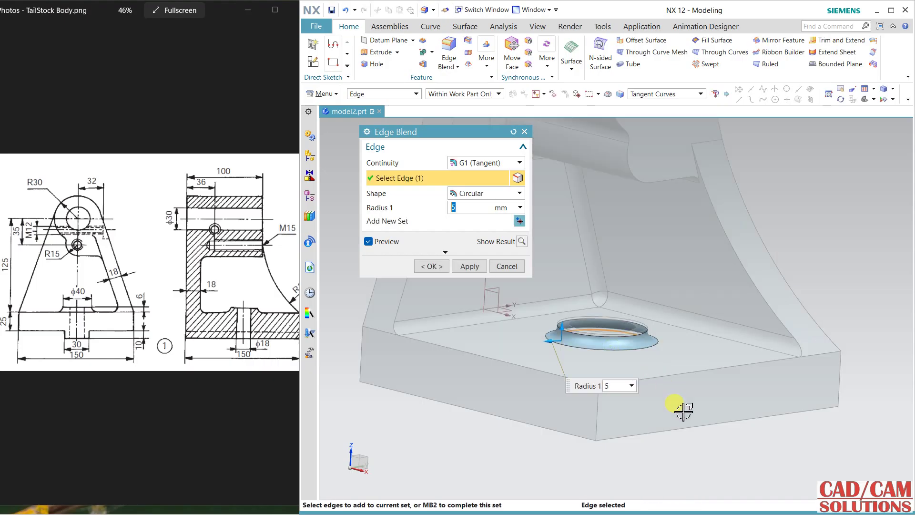
pyautogui.click(470, 265)
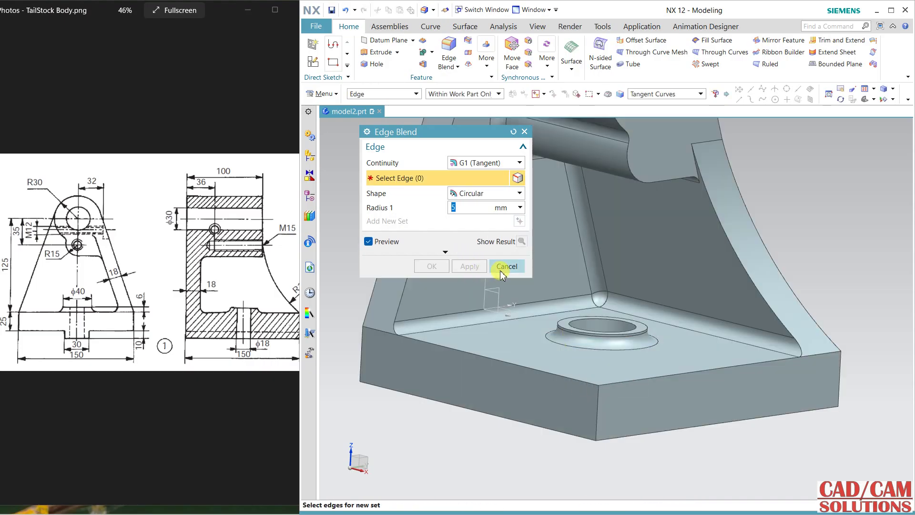
pyautogui.moveTo(478, 335); pyautogui.dragTo(543, 353, button='middle')
pyautogui.click(564, 338)
pyautogui.doubleClick(564, 338)
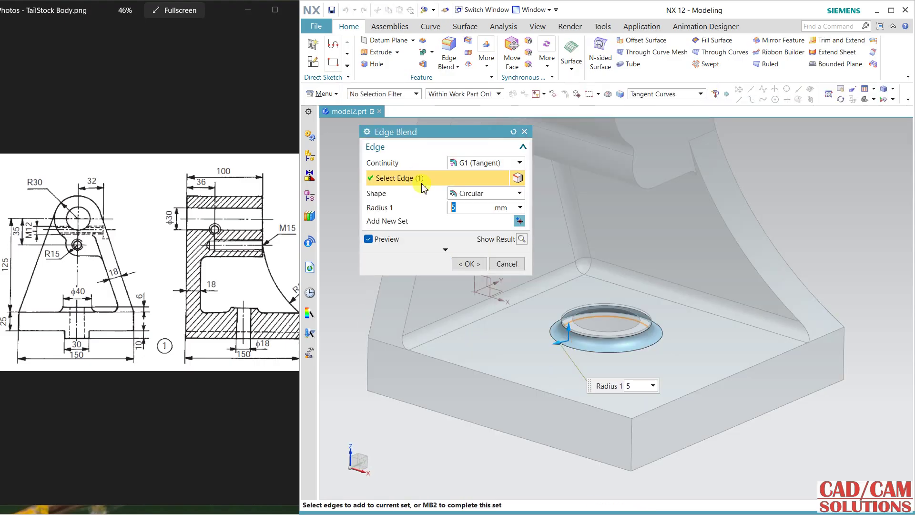
pyautogui.click(467, 264)
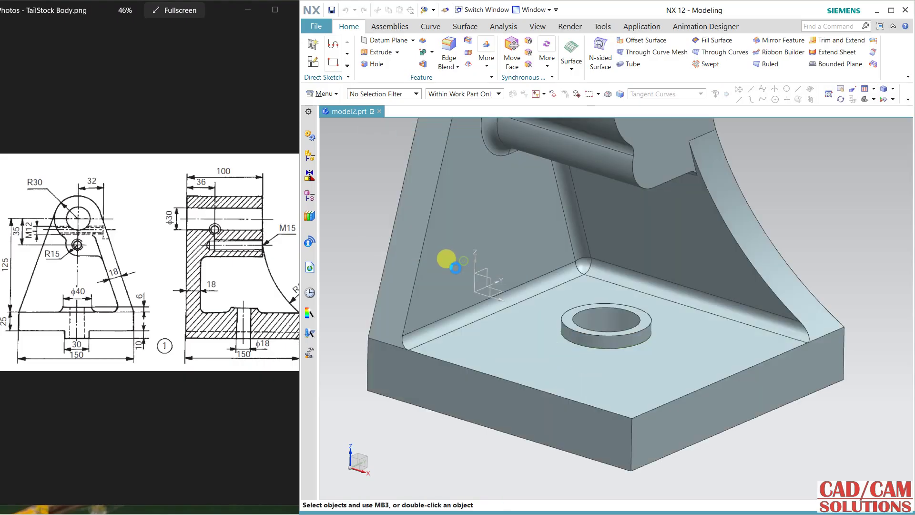
# Step: Try to resize the outer face of the boss beneath the base to 30 mm diameter, and undo the resize
pyautogui.moveTo(476, 333)
pyautogui.mouseDown(button='middle')
pyautogui.moveTo(503, 310)
pyautogui.moveTo(484, 320)
pyautogui.mouseUp(button='middle')
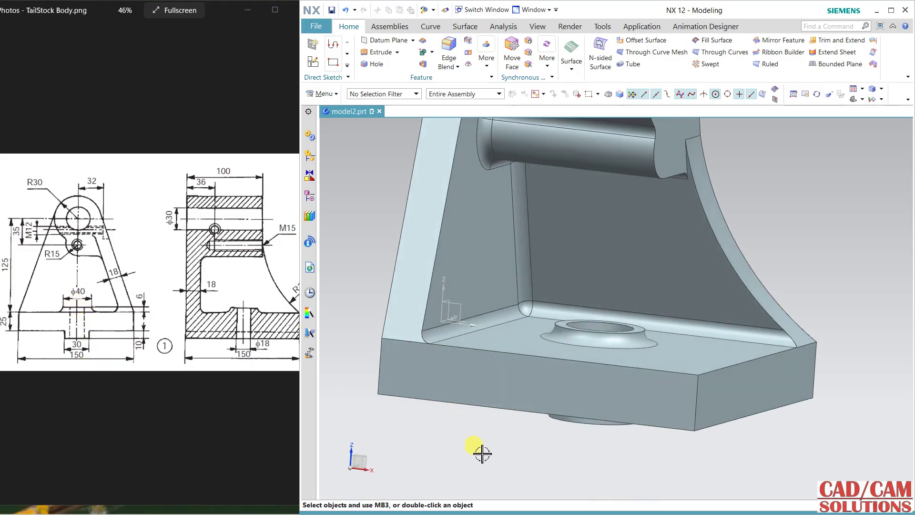
pyautogui.moveTo(476, 431); pyautogui.dragTo(488, 367, button='middle')
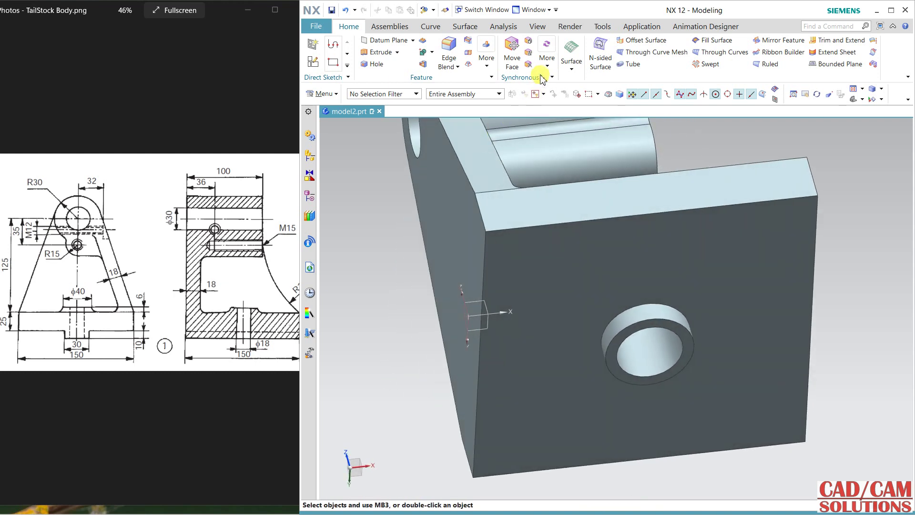
pyautogui.click(546, 60)
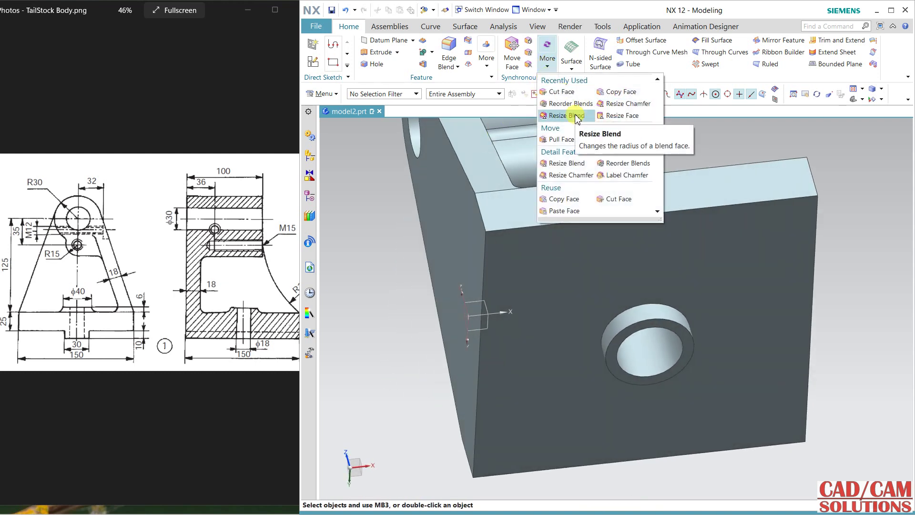
pyautogui.click(601, 174)
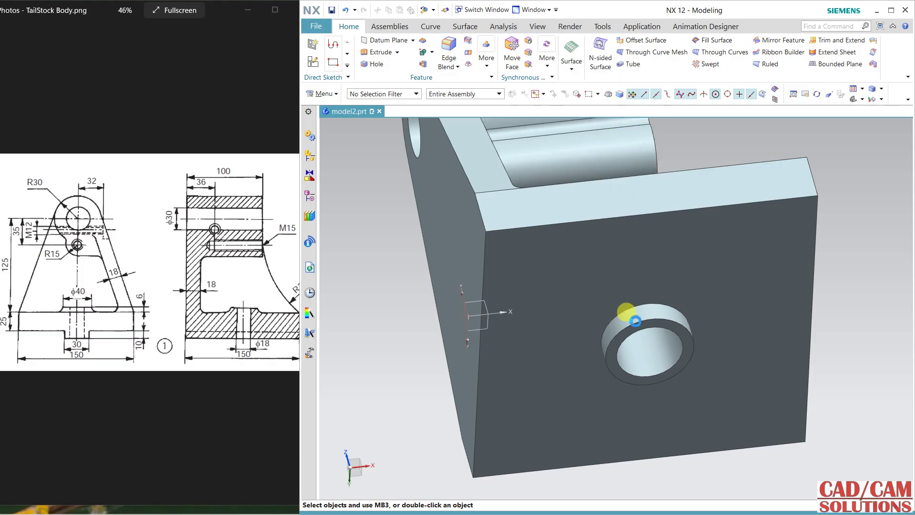
pyautogui.click(619, 313)
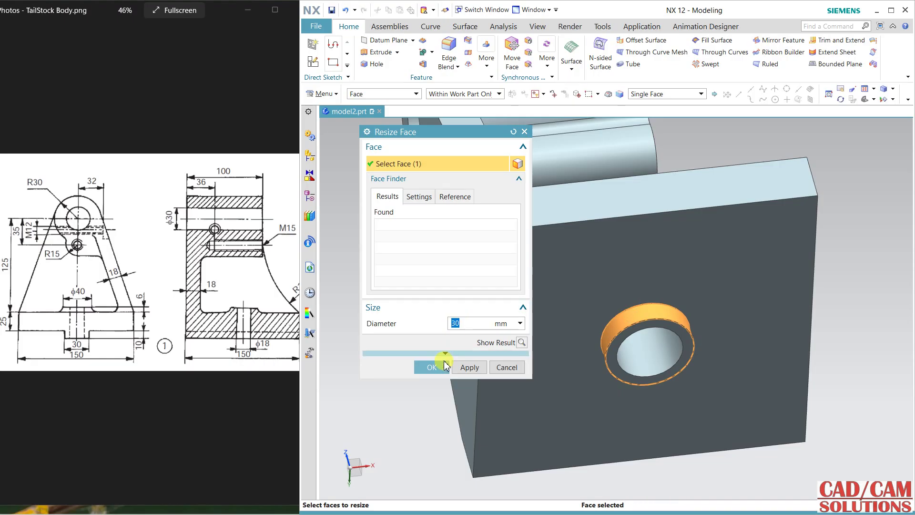
pyautogui.click(432, 366)
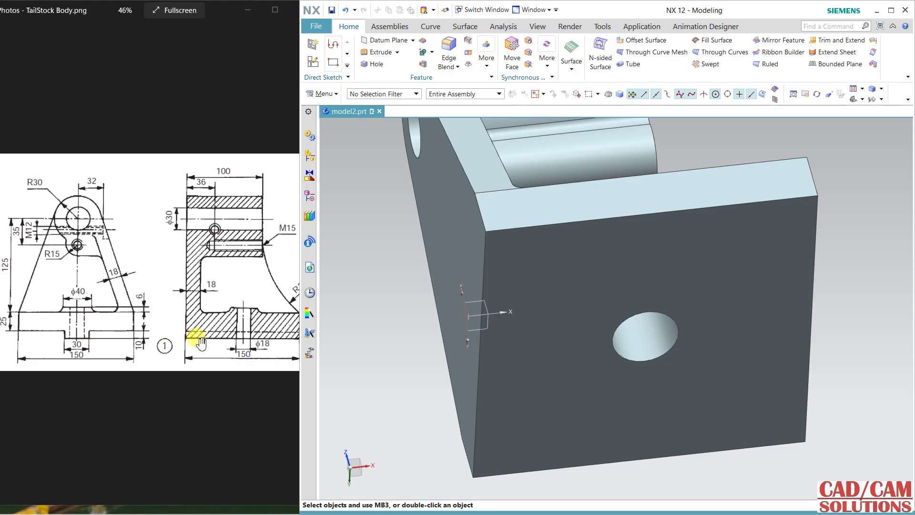
pyautogui.click(344, 10)
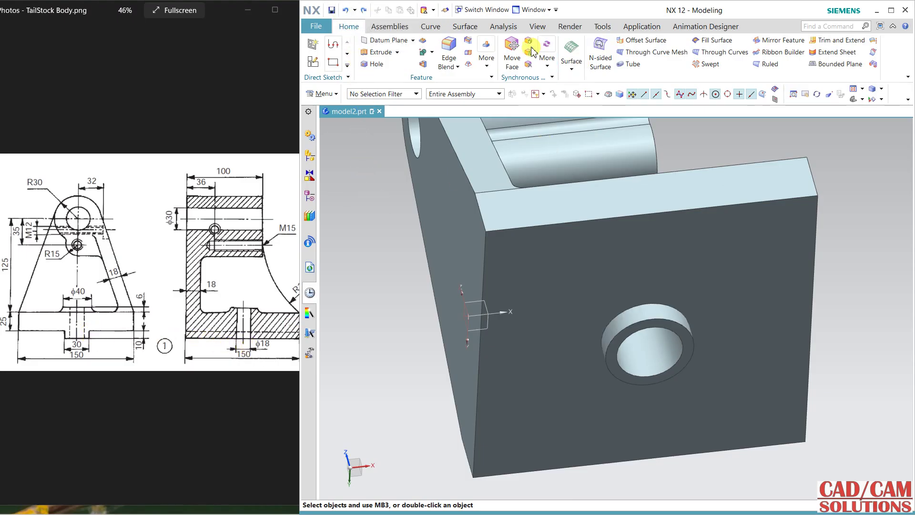
# Step: Resize the hole through the base to 18 mm diameter and the boss's outer face beneath the base to 30 mm diameter
pyautogui.click(547, 65)
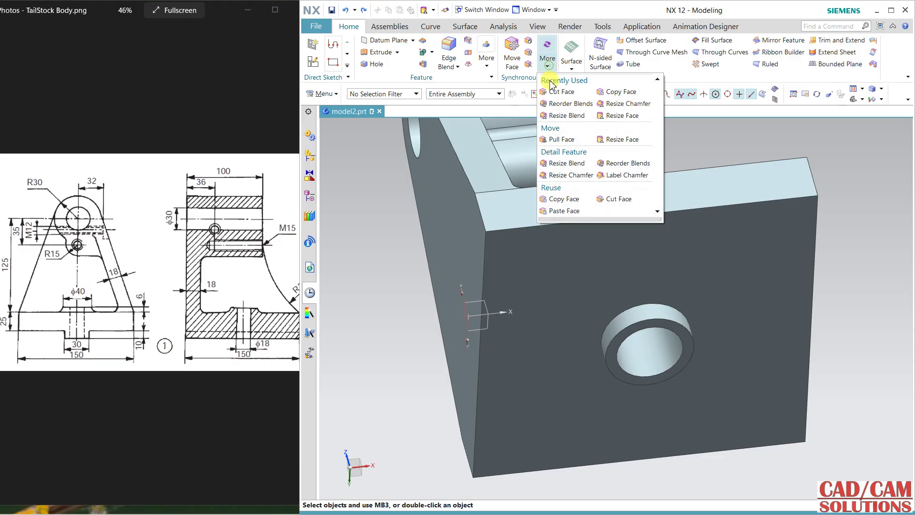
pyautogui.click(621, 139)
pyautogui.click(668, 350)
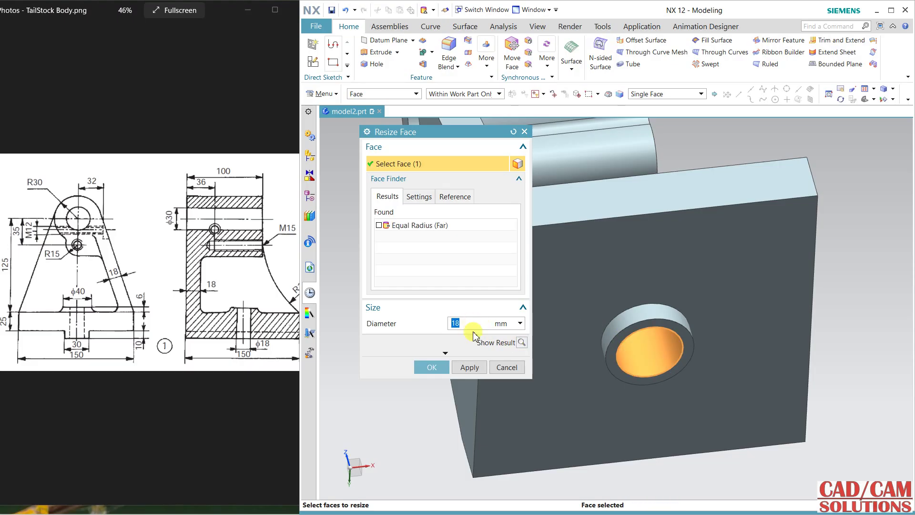
pyautogui.click(469, 368)
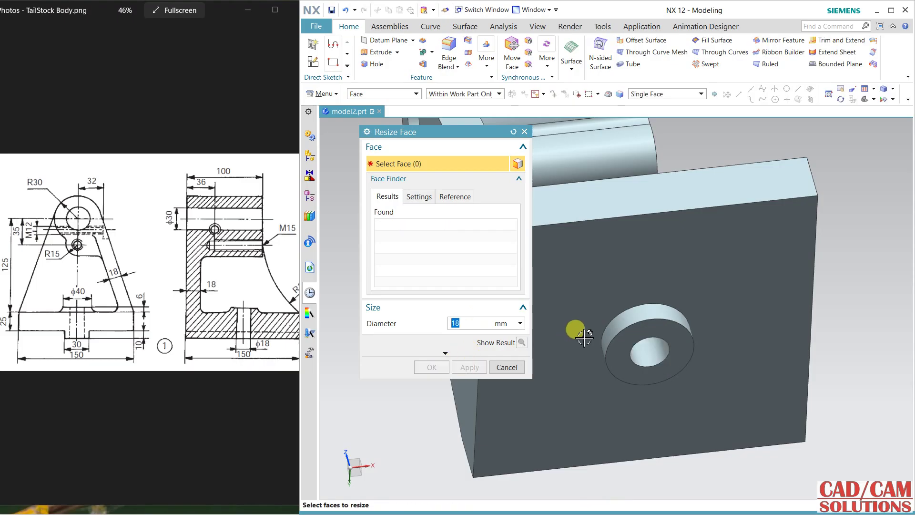
pyautogui.click(601, 327)
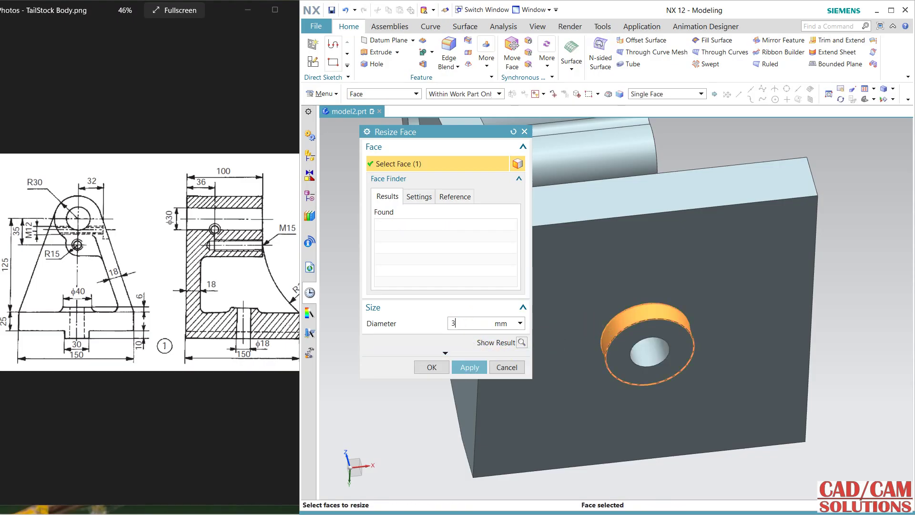
pyautogui.click(429, 368)
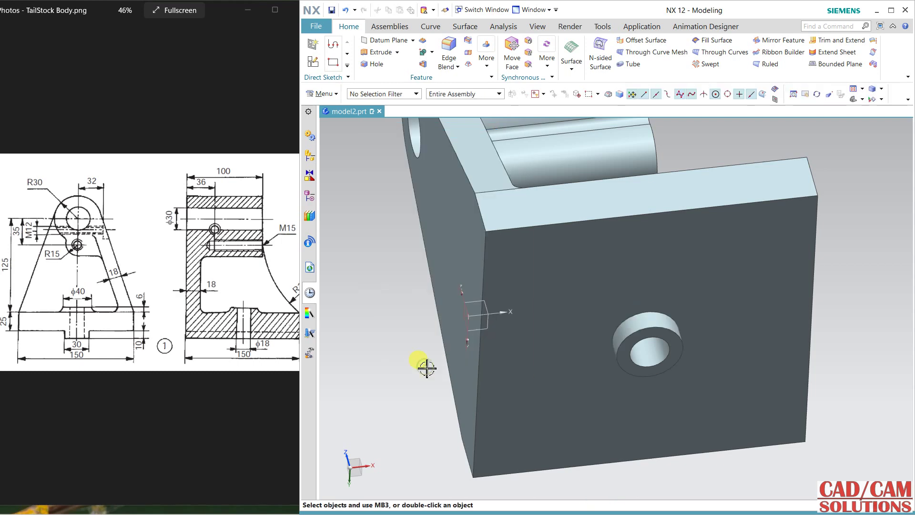
# Step: Start a Hole feature positioned at the arc centre of the R15 lug's front face, below the large bore
pyautogui.moveTo(435, 298)
pyautogui.mouseDown(button='middle')
pyautogui.moveTo(425, 351)
pyautogui.moveTo(419, 333)
pyautogui.moveTo(389, 347)
pyautogui.moveTo(445, 306)
pyautogui.moveTo(419, 296)
pyautogui.moveTo(438, 311)
pyautogui.moveTo(435, 303)
pyautogui.mouseUp(button='middle')
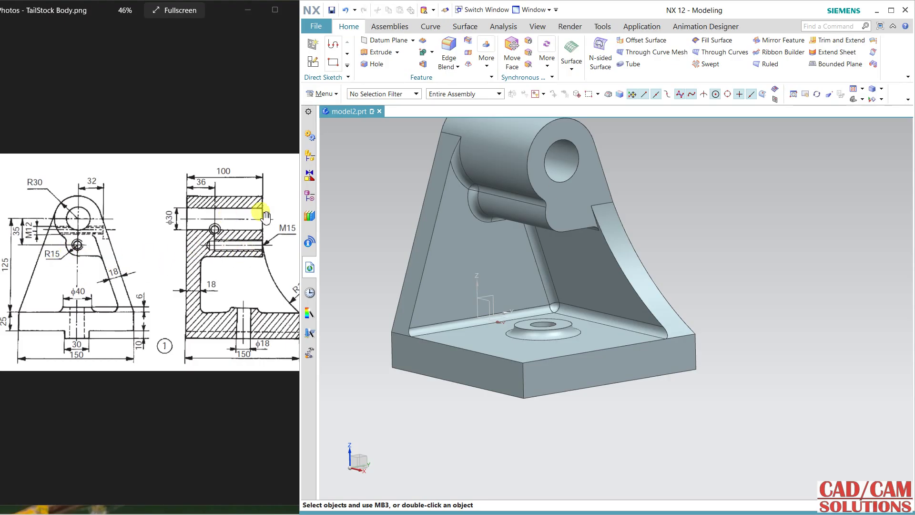
pyautogui.click(374, 64)
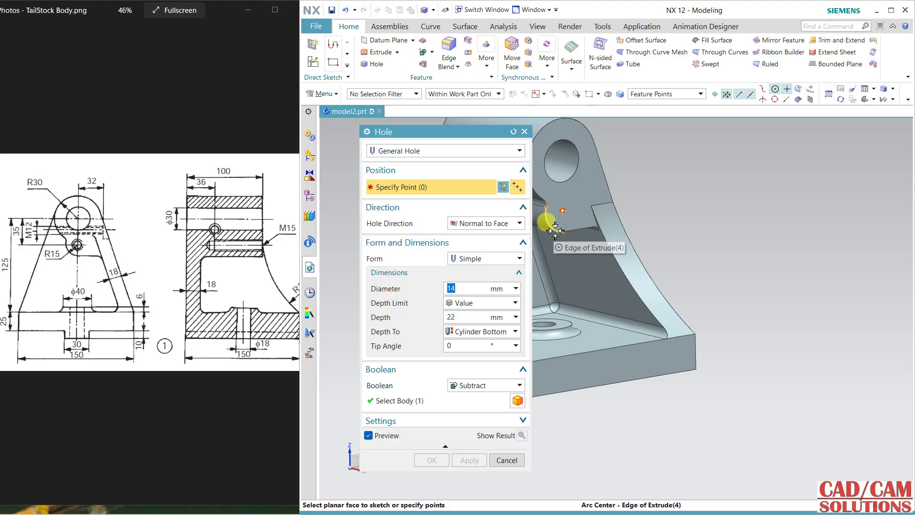
pyautogui.click(558, 212)
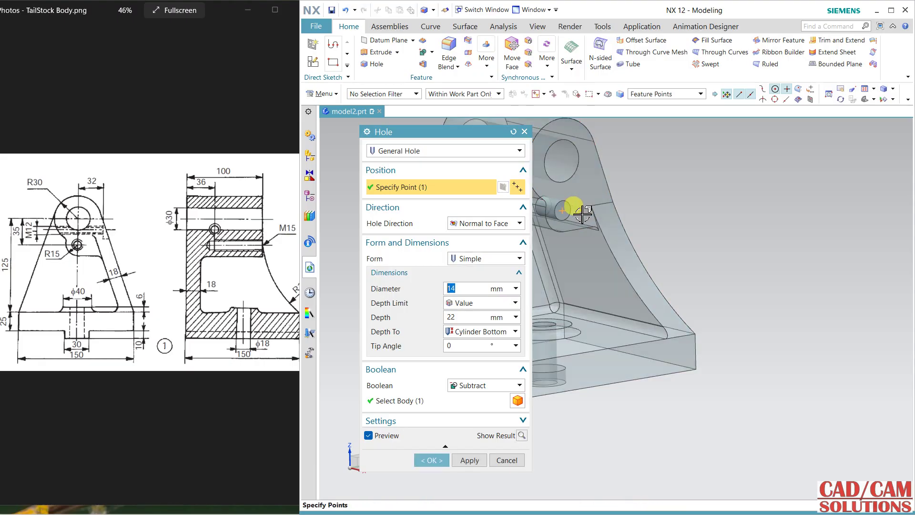
pyautogui.keyDown('shift'); pyautogui.moveTo(659, 214); pyautogui.dragTo(777, 258, button='middle'); pyautogui.keyUp('shift')
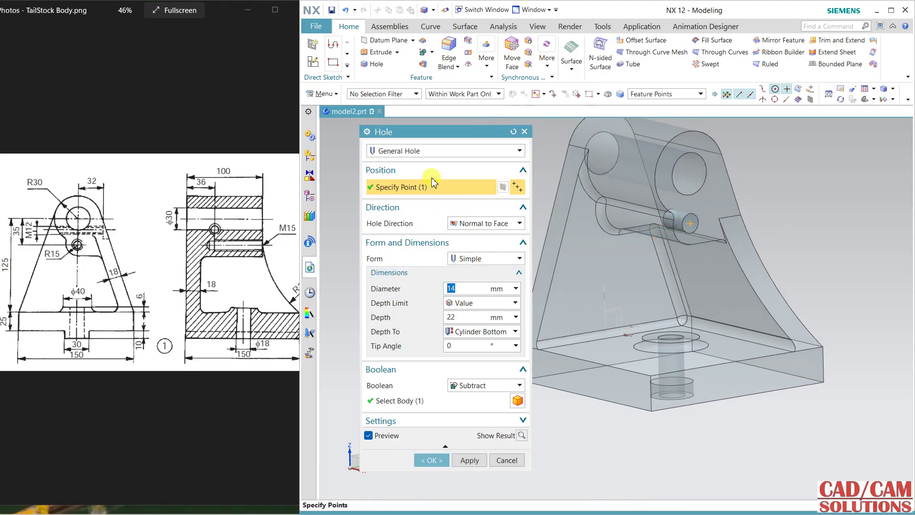
# Step: Try the Threaded, Screw Clearance and Drill Size hole types, checking the available screw and thread sizes
pyautogui.click(443, 150)
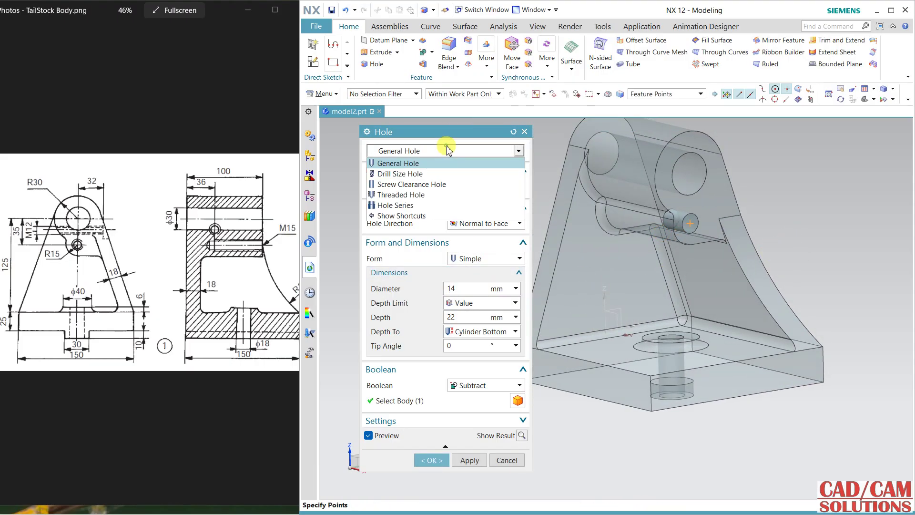
pyautogui.click(413, 195)
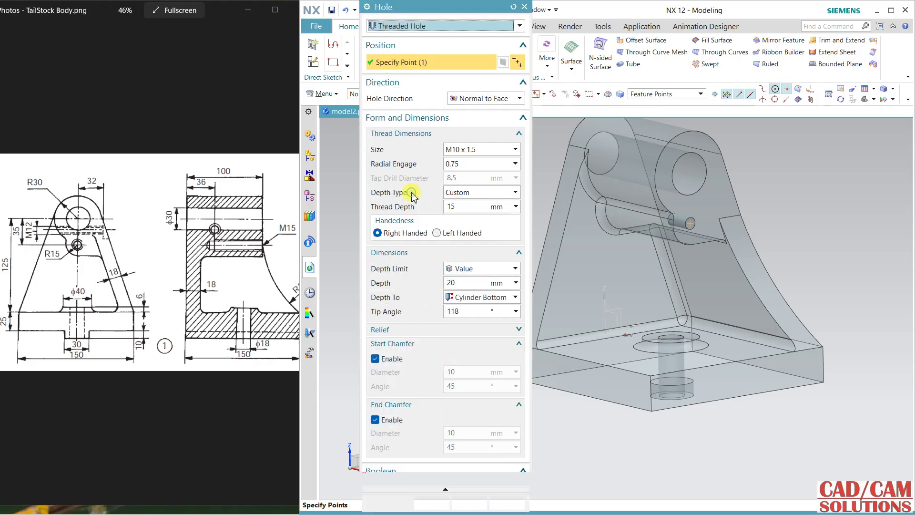
pyautogui.click(413, 26)
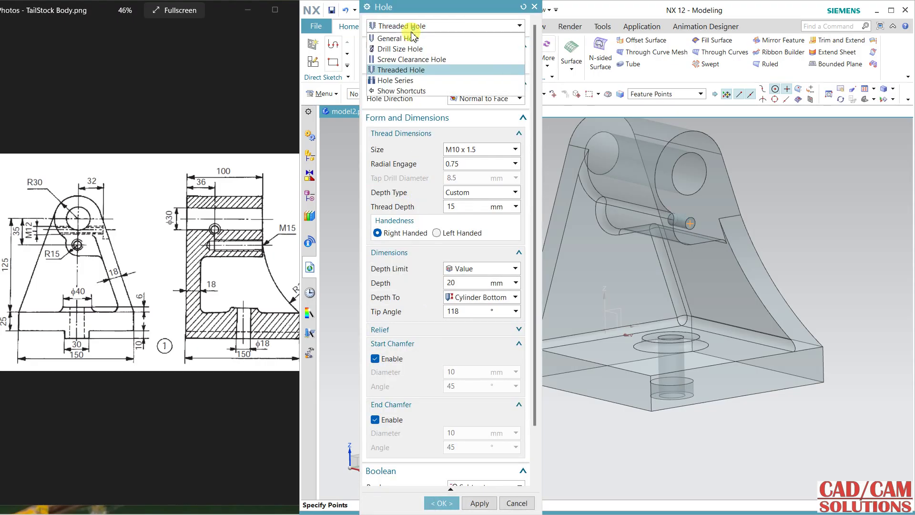
pyautogui.click(409, 62)
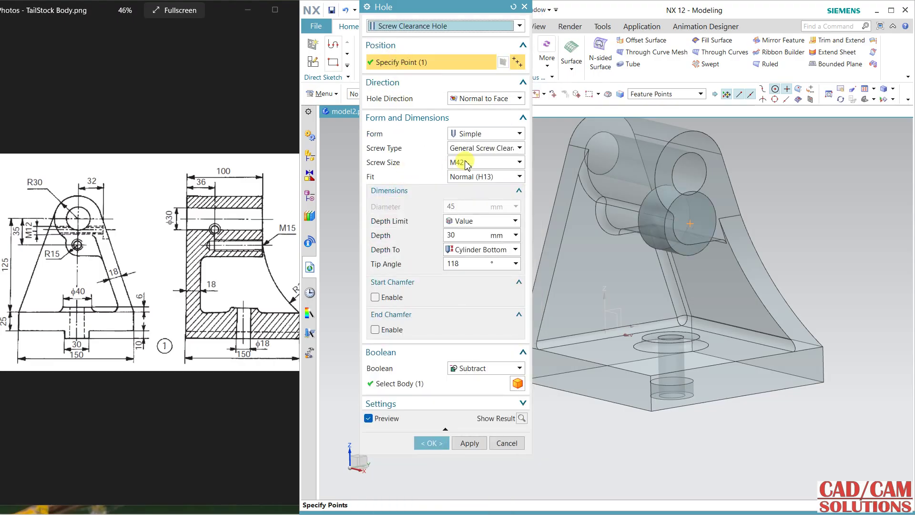
pyautogui.click(464, 162)
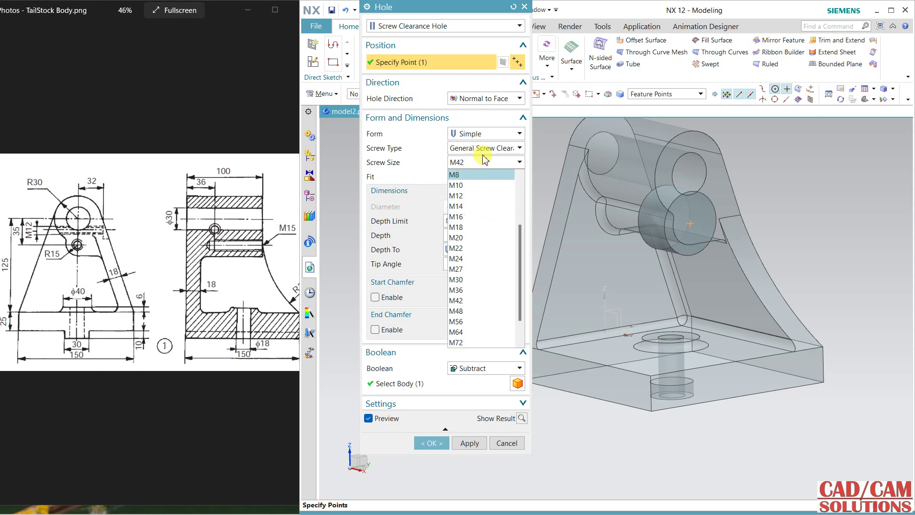
pyautogui.click(483, 163)
pyautogui.click(427, 25)
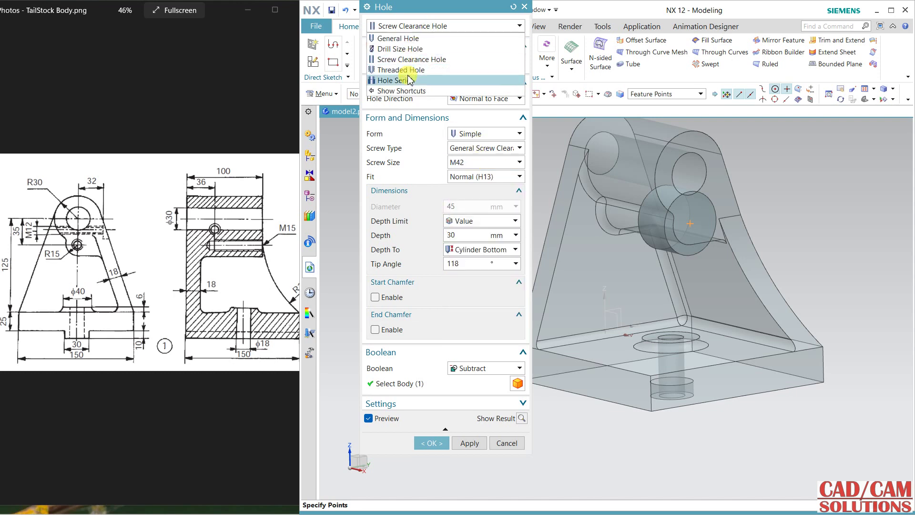
pyautogui.click(410, 46)
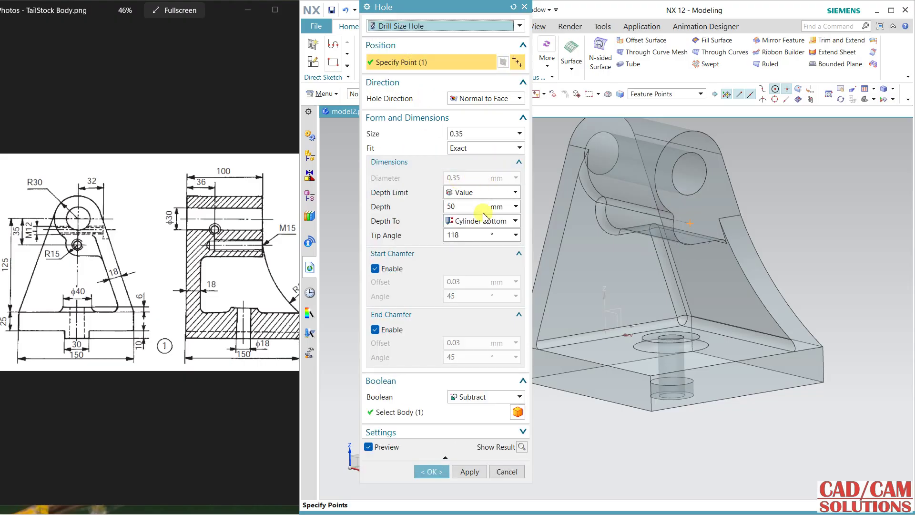
pyautogui.click(436, 26)
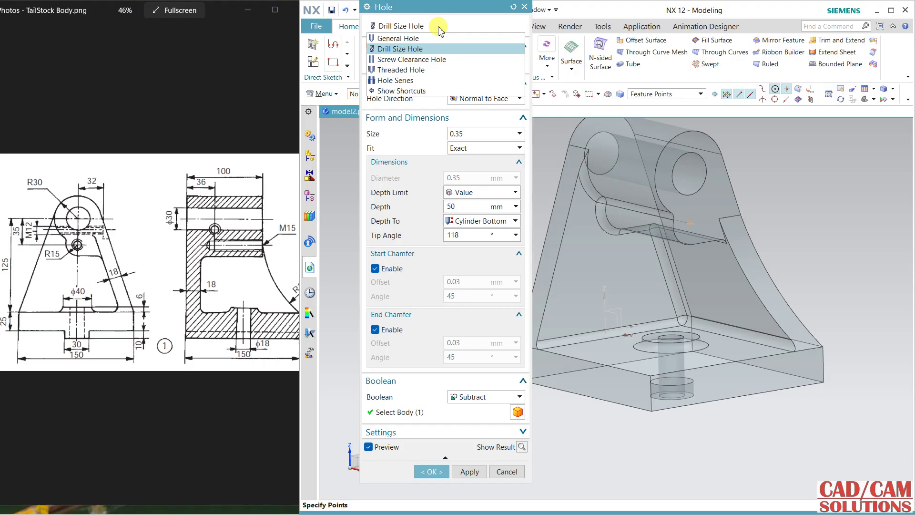
pyautogui.click(426, 71)
pyautogui.click(488, 149)
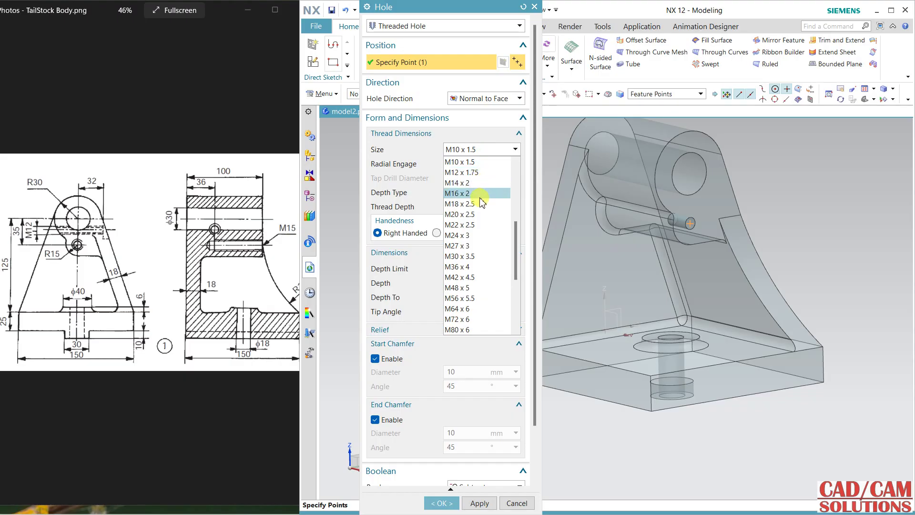
pyautogui.click(487, 157)
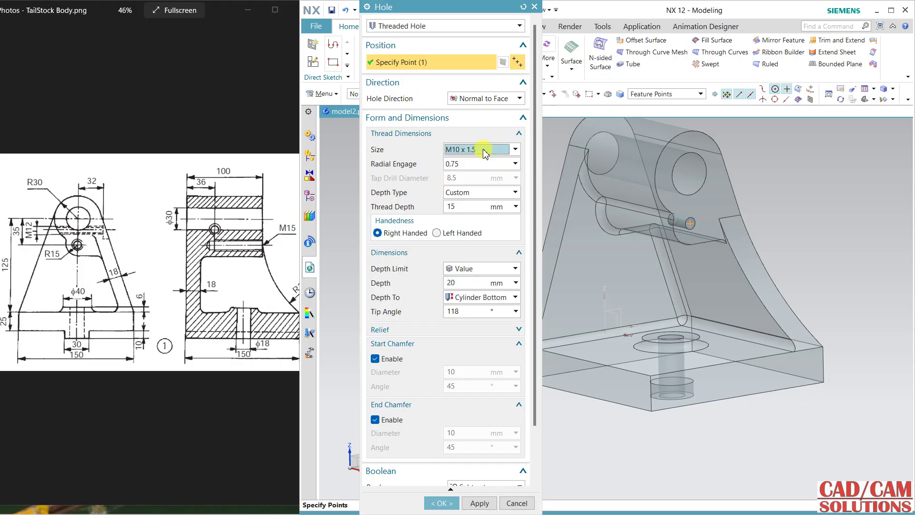
# Step: Make the lug's hole a Screw Clearance Hole with screw size M16
pyautogui.click(419, 25)
pyautogui.click(405, 57)
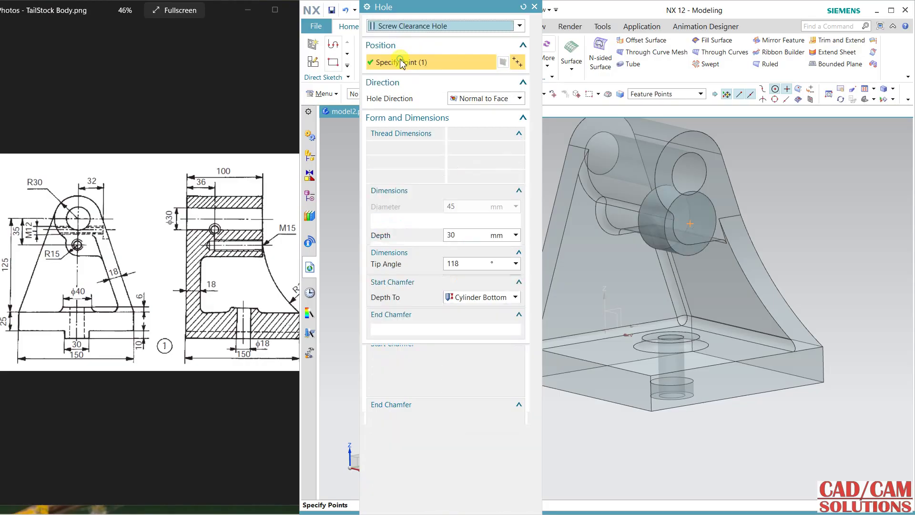
pyautogui.click(467, 162)
pyautogui.click(467, 199)
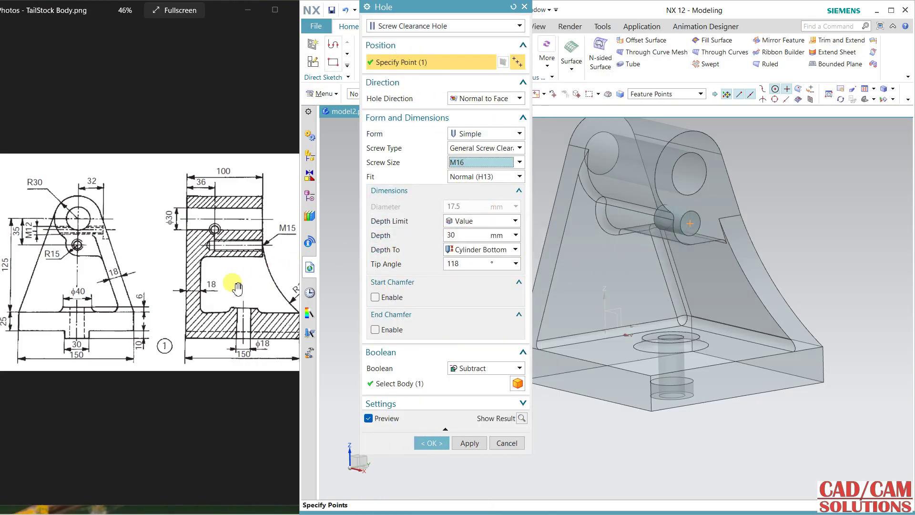
# Step: Change the lug's hole to a Threaded Hole of size M16 x 2 with a custom thread depth of 100-36 mm
pyautogui.doubleClick(464, 235)
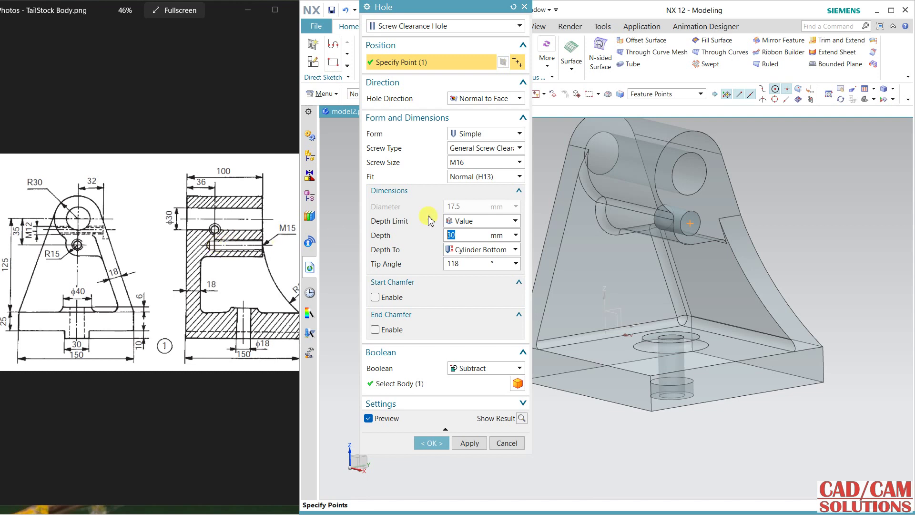
pyautogui.click(419, 26)
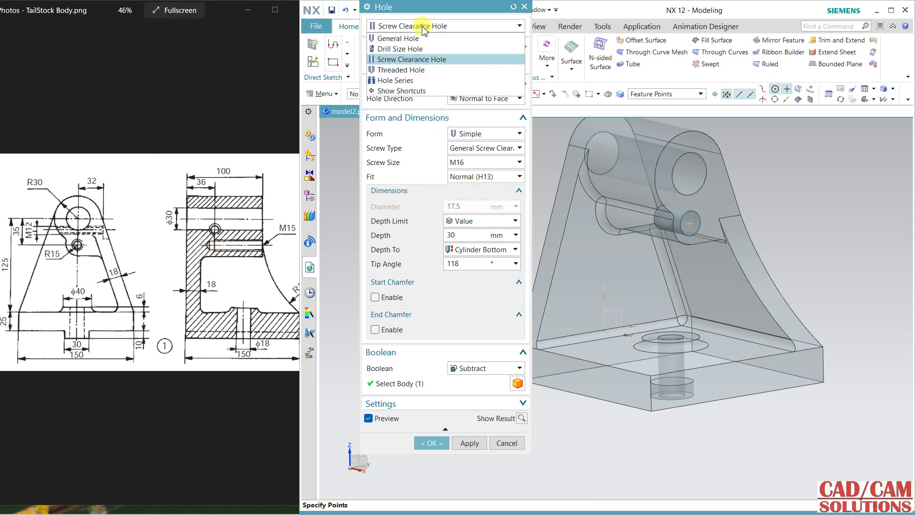
pyautogui.click(402, 71)
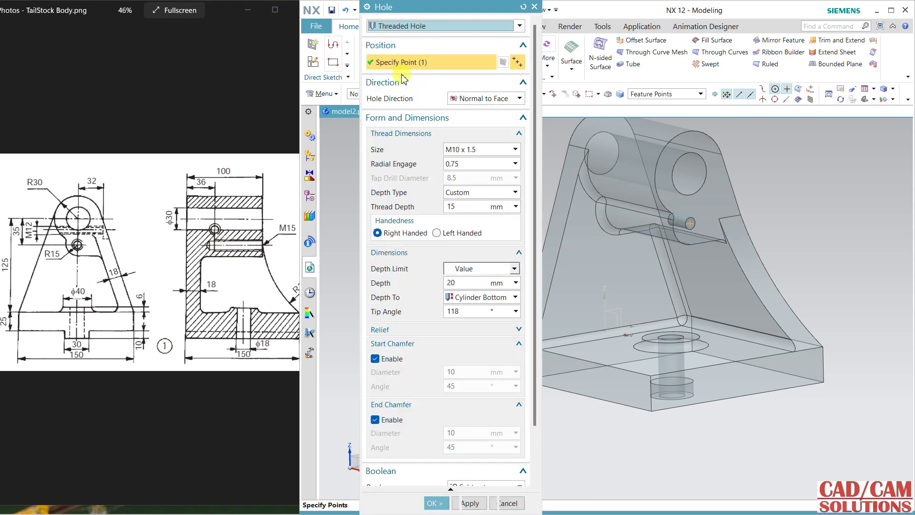
pyautogui.click(464, 206)
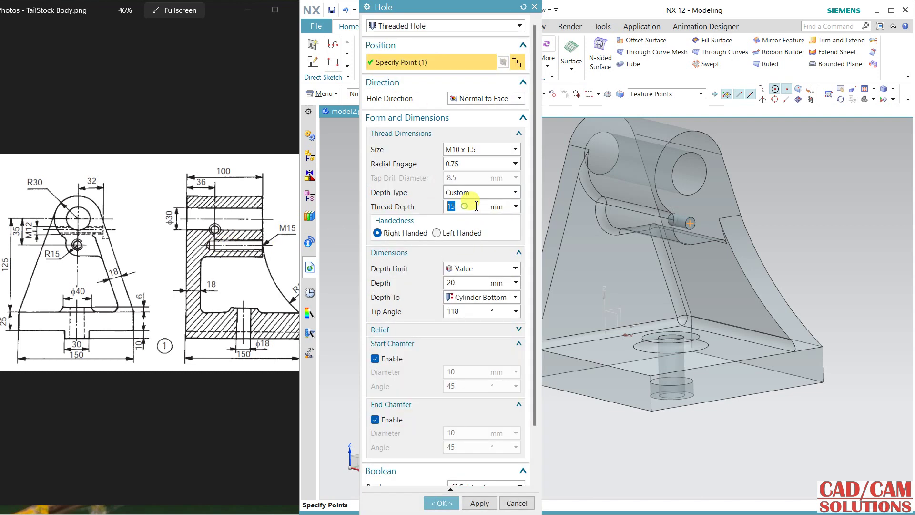
pyautogui.click(479, 151)
pyautogui.click(465, 195)
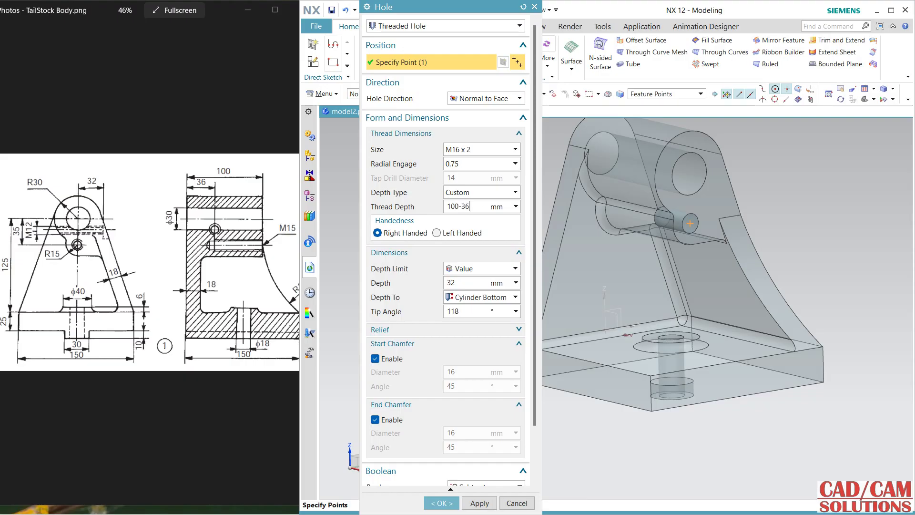
# Step: Set the threaded hole's depth to 72 mm and create the hole in the lug
pyautogui.click(475, 200)
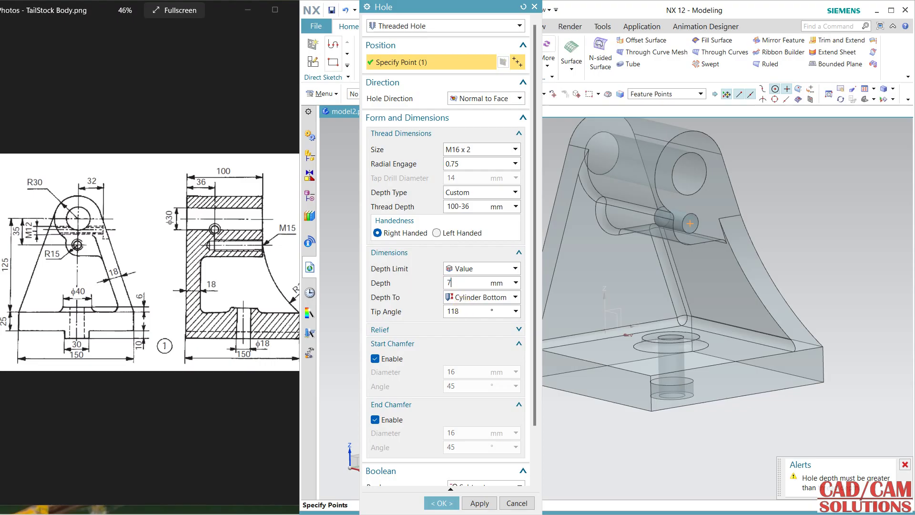
pyautogui.press('Return')
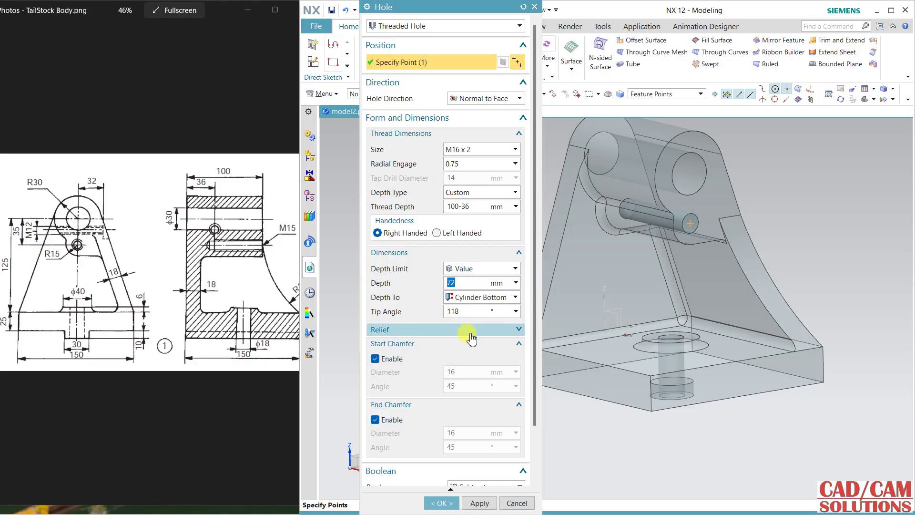
pyautogui.middleClick(463, 333)
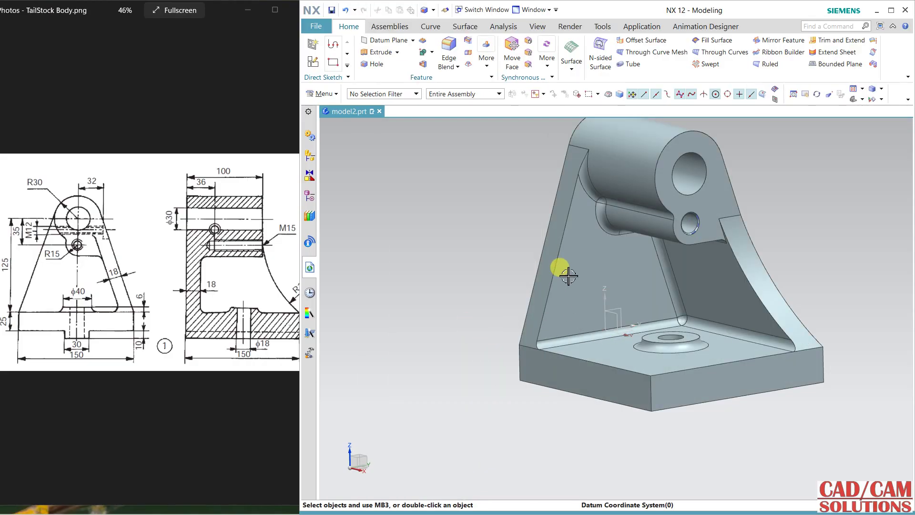
# Step: Create a datum plane offset 32 mm from the XZ plane and extend it up to the large bore, about 121 mm long
pyautogui.scroll(5, 682, 217)
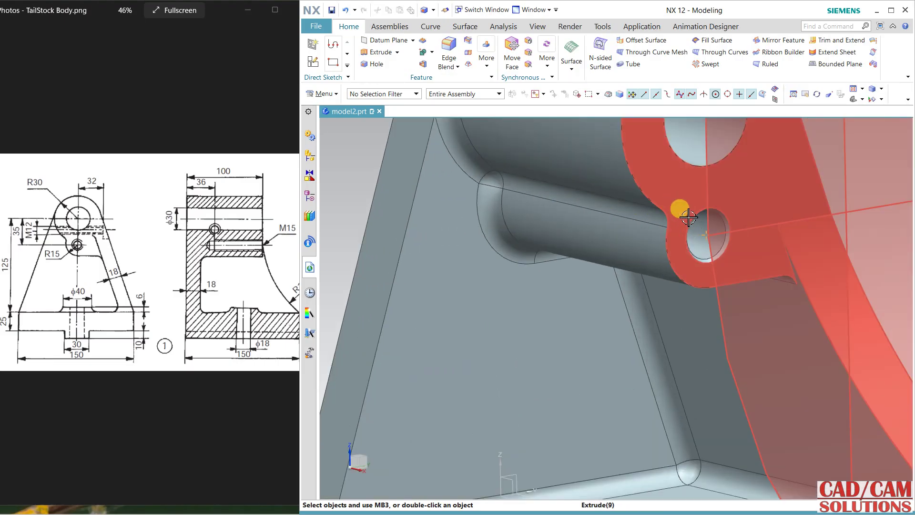
pyautogui.moveTo(678, 207)
pyautogui.mouseDown(button='middle')
pyautogui.moveTo(654, 234)
pyautogui.moveTo(719, 228)
pyautogui.moveTo(664, 243)
pyautogui.mouseUp(button='middle')
pyautogui.scroll(-3, 581, 259)
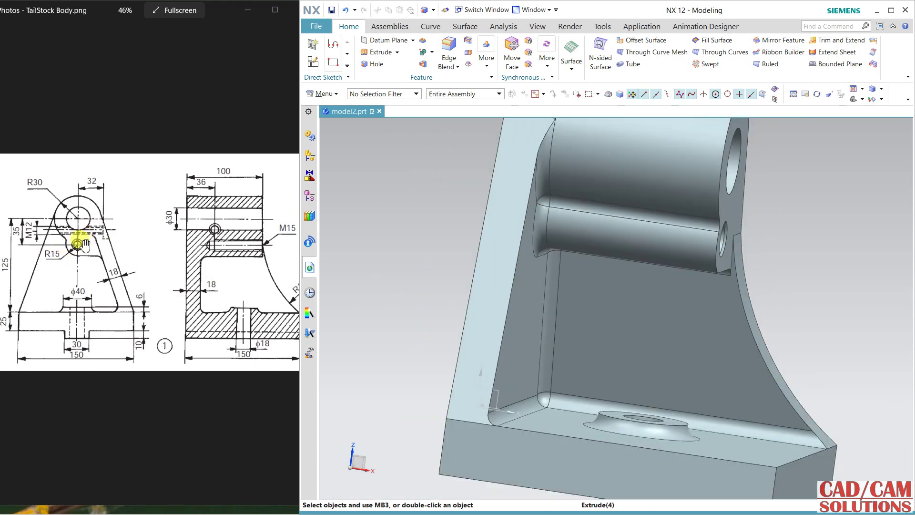
pyautogui.scroll(-1, 408, 251)
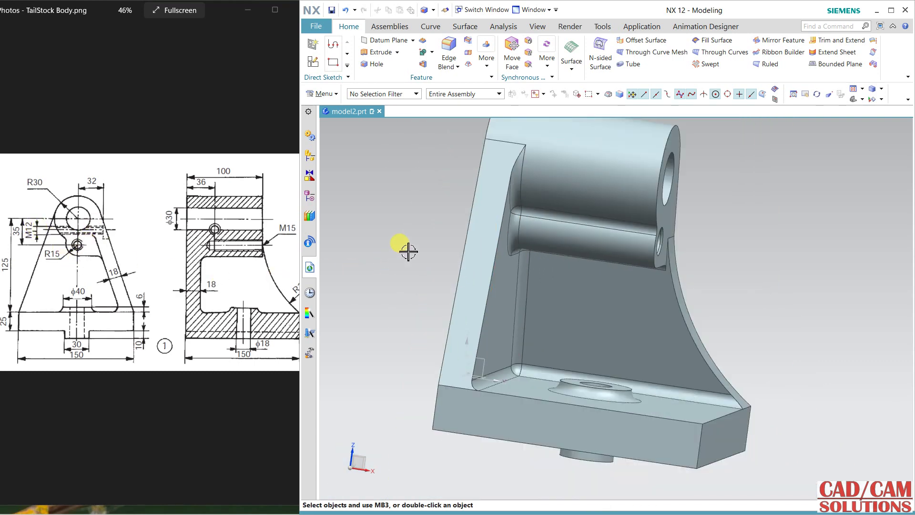
pyautogui.moveTo(408, 251); pyautogui.dragTo(363, 247, button='middle')
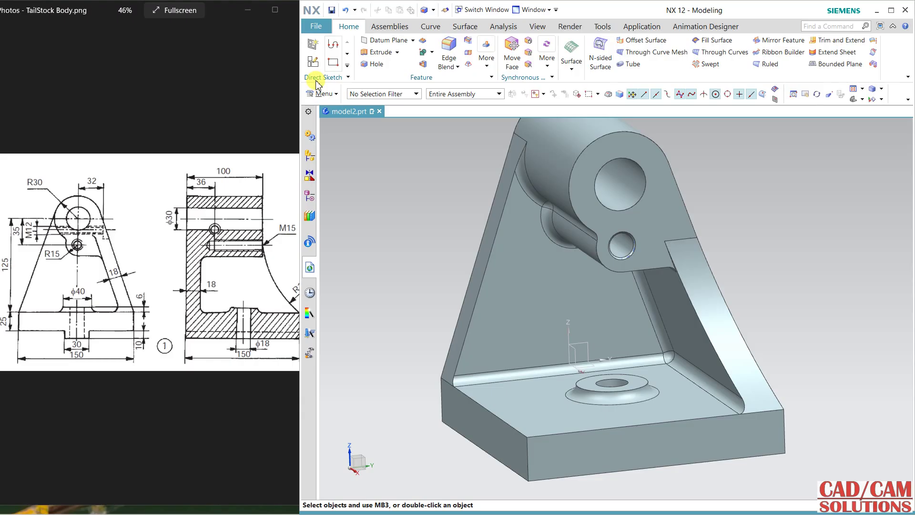
pyautogui.click(373, 41)
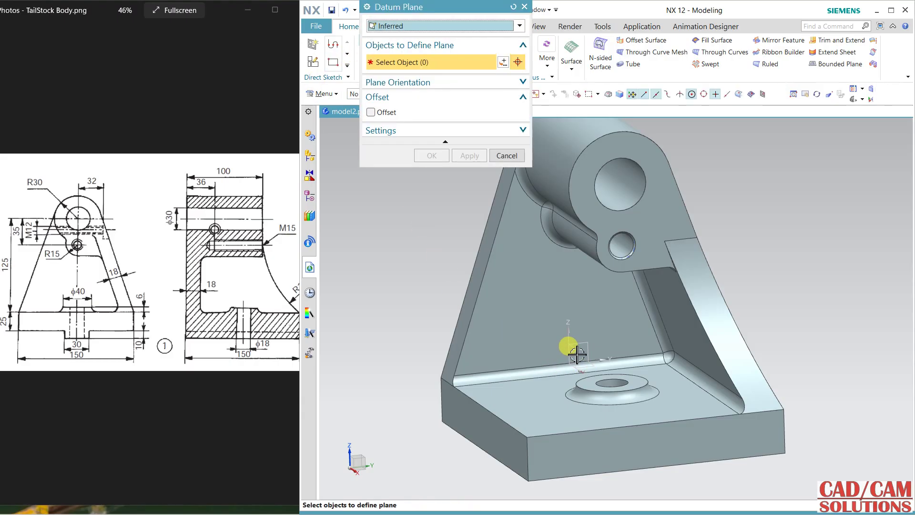
pyautogui.click(574, 351)
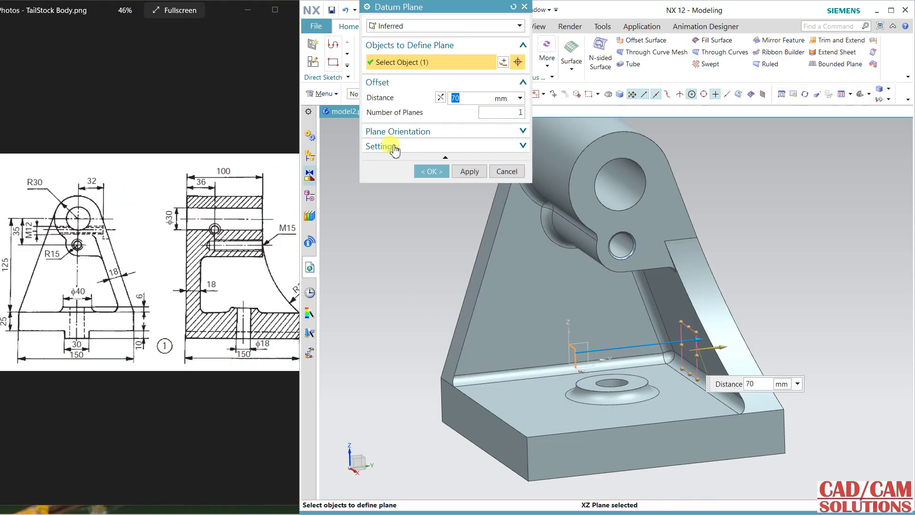
pyautogui.write('32')
pyautogui.doubleClick(478, 109)
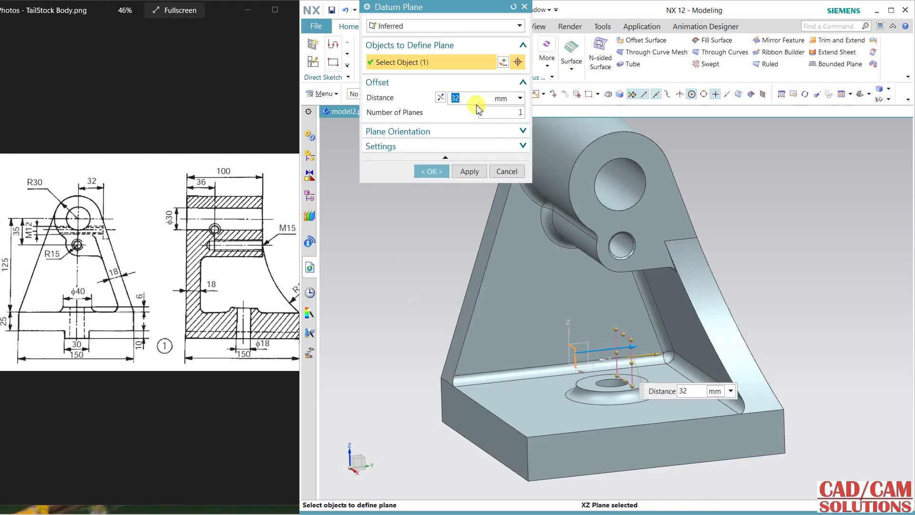
pyautogui.moveTo(616, 329); pyautogui.dragTo(632, 142)
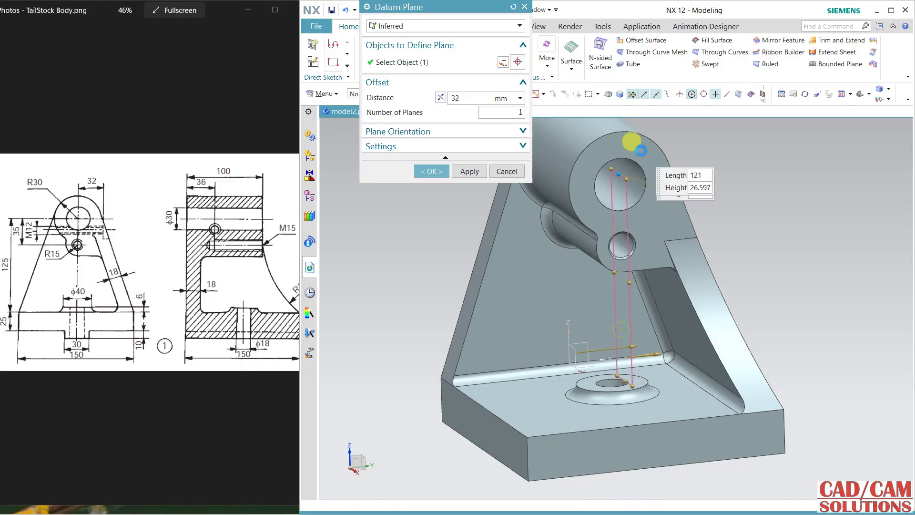
pyautogui.click(430, 171)
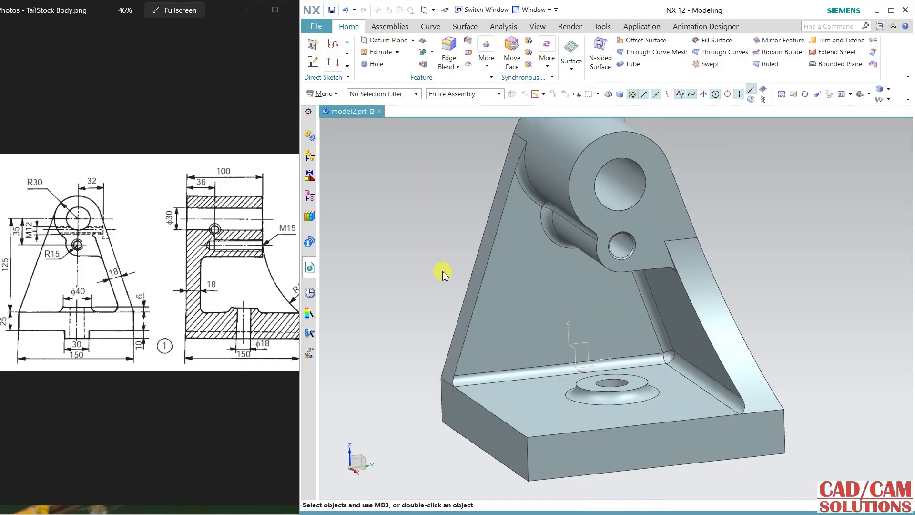
# Step: Start a sketch on the offset datum plane with its horizontal reference along the reversed X-axis
pyautogui.moveTo(752, 313)
pyautogui.mouseDown(button='middle')
pyautogui.moveTo(702, 302)
pyautogui.moveTo(650, 307)
pyautogui.mouseUp(button='middle')
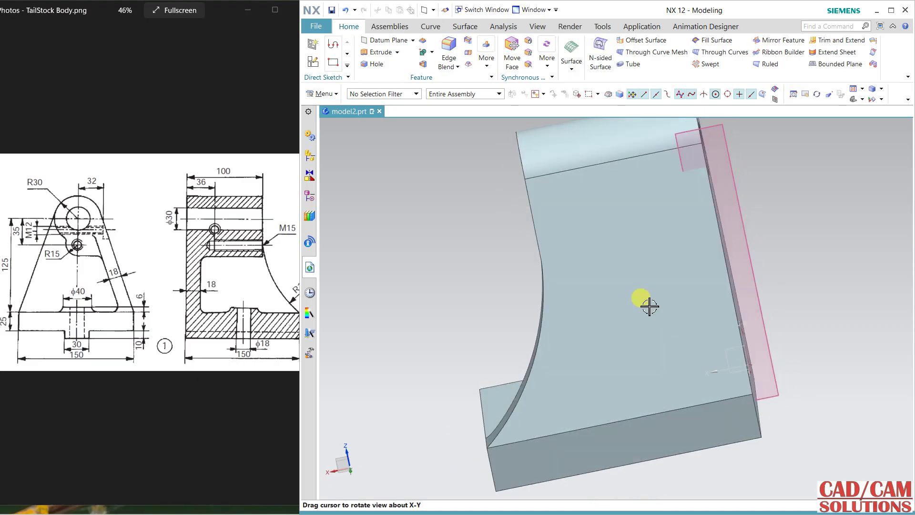
pyautogui.click(316, 65)
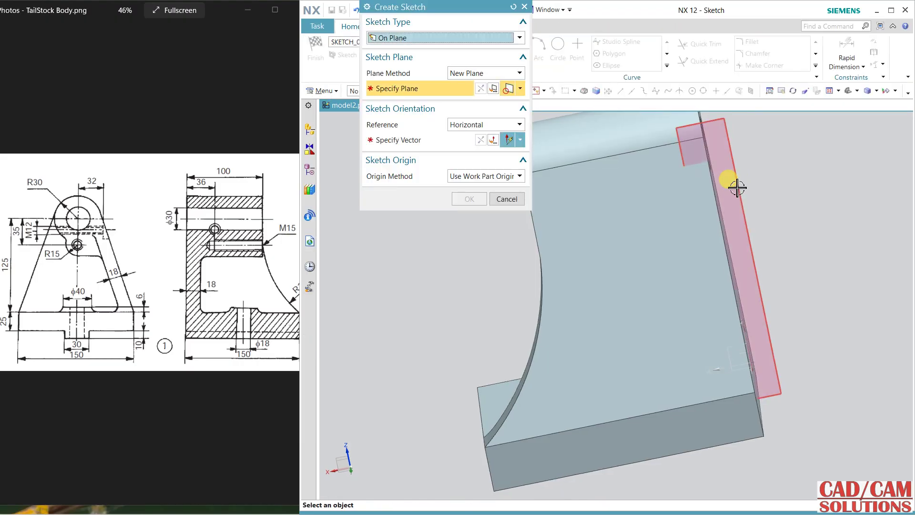
pyautogui.click(736, 189)
pyautogui.click(592, 306)
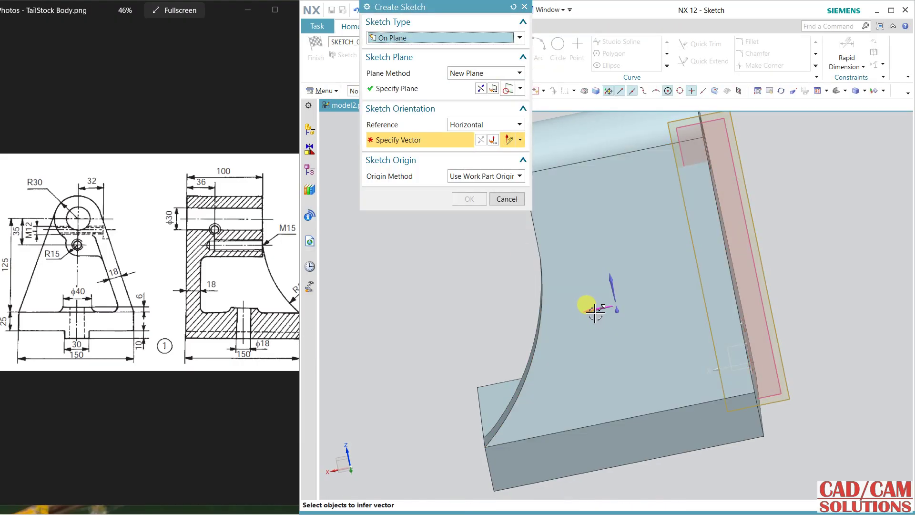
pyautogui.click(479, 139)
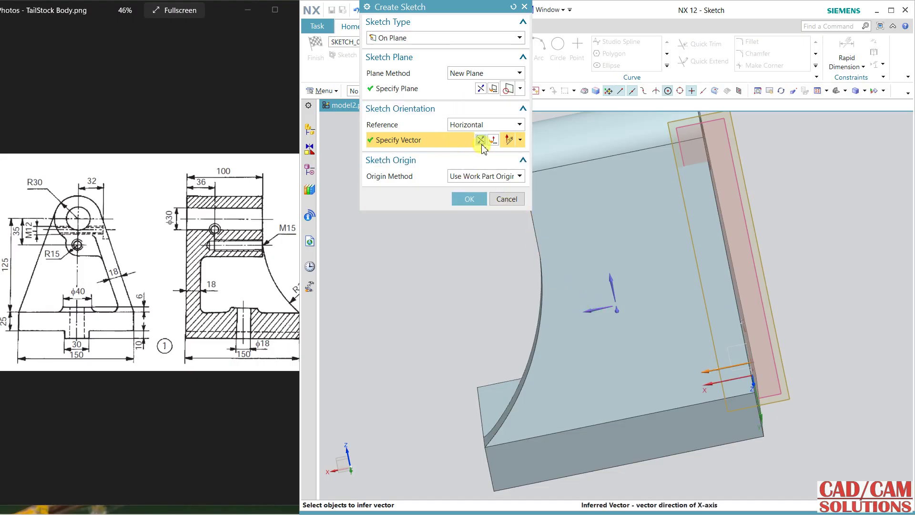
pyautogui.click(461, 200)
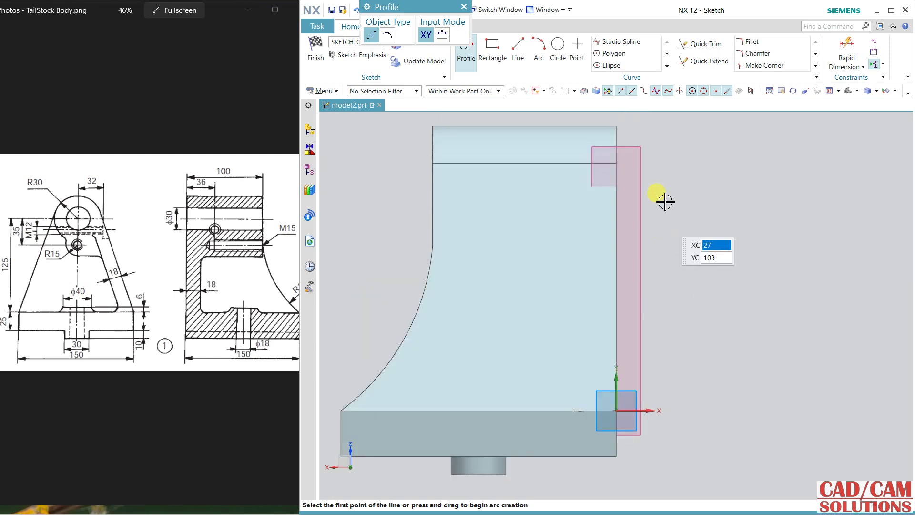
# Step: Sketch a 24 mm diameter circle about 50 mm from the sketch's vertical axis and about 105 mm above its origin
pyautogui.press('o')
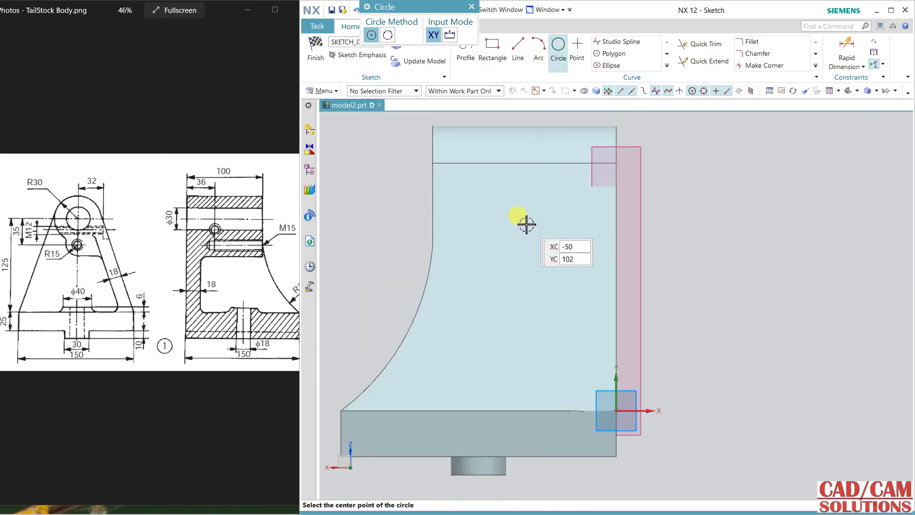
pyautogui.click(524, 218)
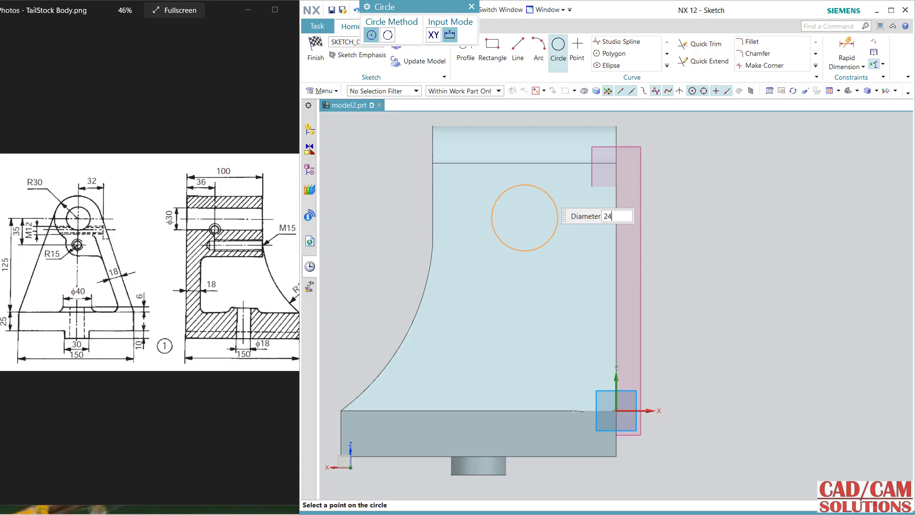
pyautogui.press('Return')
pyautogui.press('Escape')
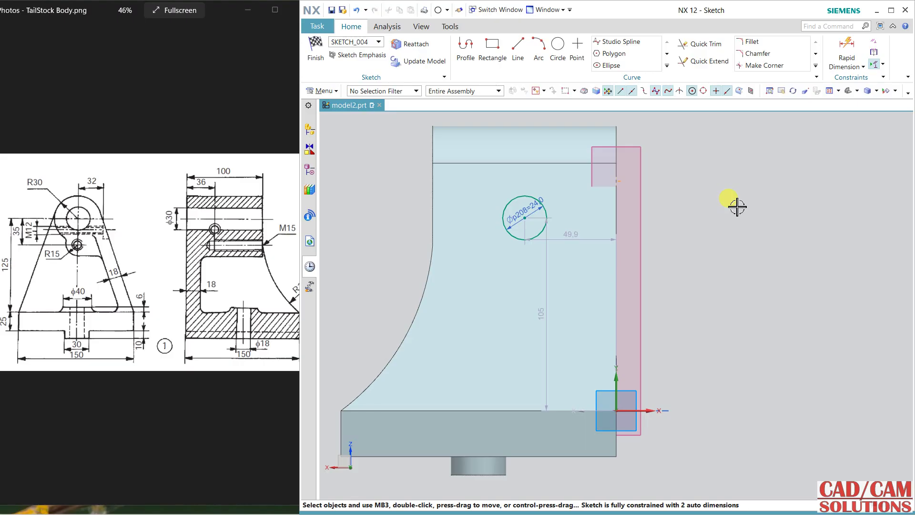
# Step: Set the horizontal distance from the circle's centre to the sketch's vertical axis to 36 mm
pyautogui.doubleClick(580, 236)
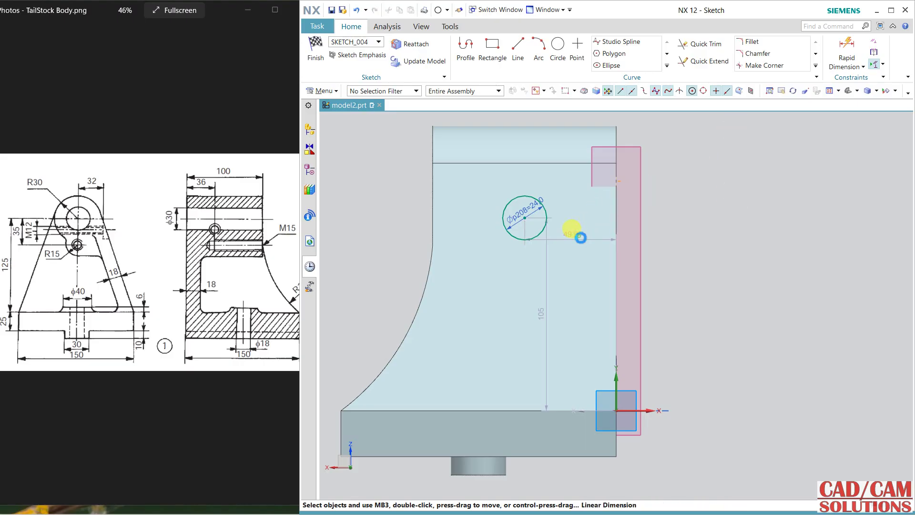
pyautogui.write('36')
pyautogui.press('Return')
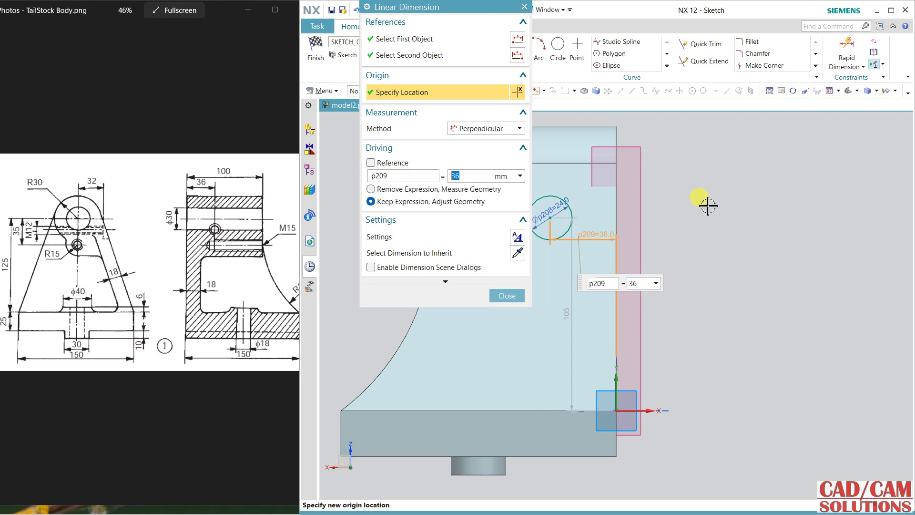
pyautogui.click(506, 296)
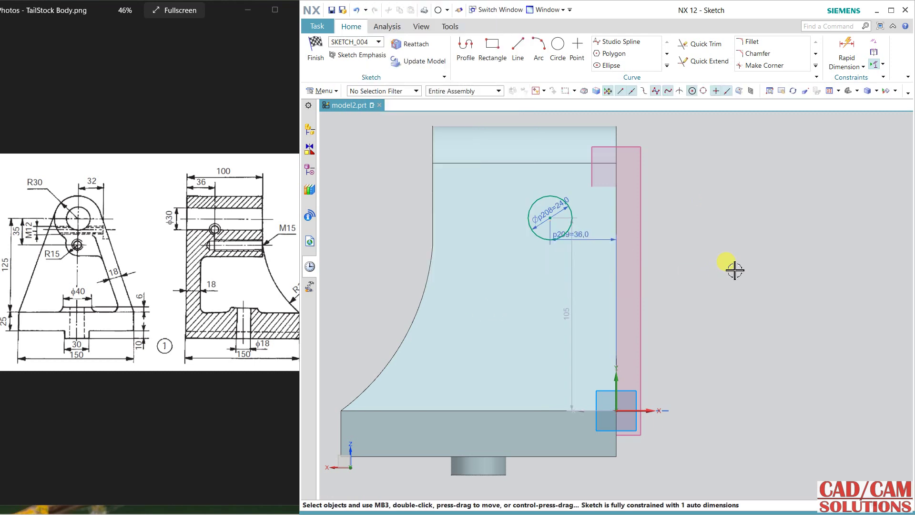
# Step: Dimension the vertical distance between the large bore's centre and the centre of the 24 mm sketch circle
pyautogui.moveTo(710, 269)
pyautogui.mouseDown(button='middle')
pyautogui.moveTo(734, 279)
pyautogui.moveTo(730, 271)
pyautogui.mouseUp(button='middle')
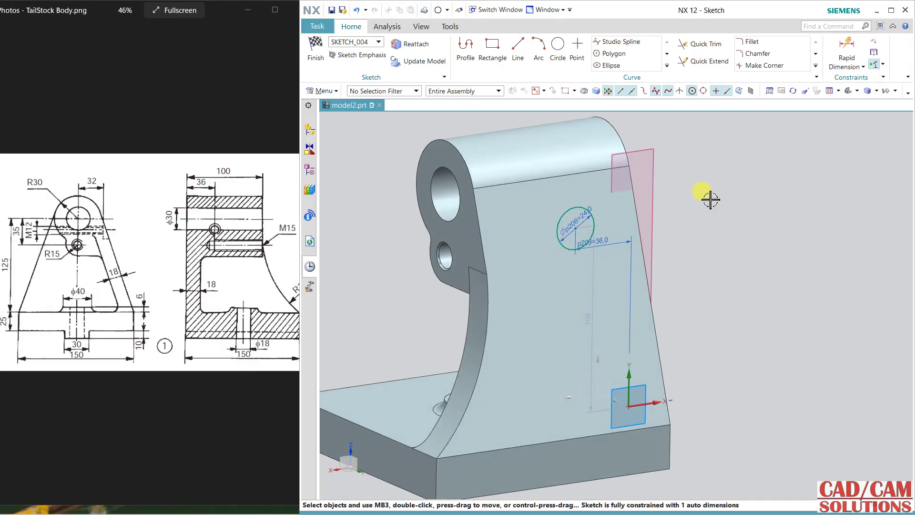
pyautogui.click(846, 48)
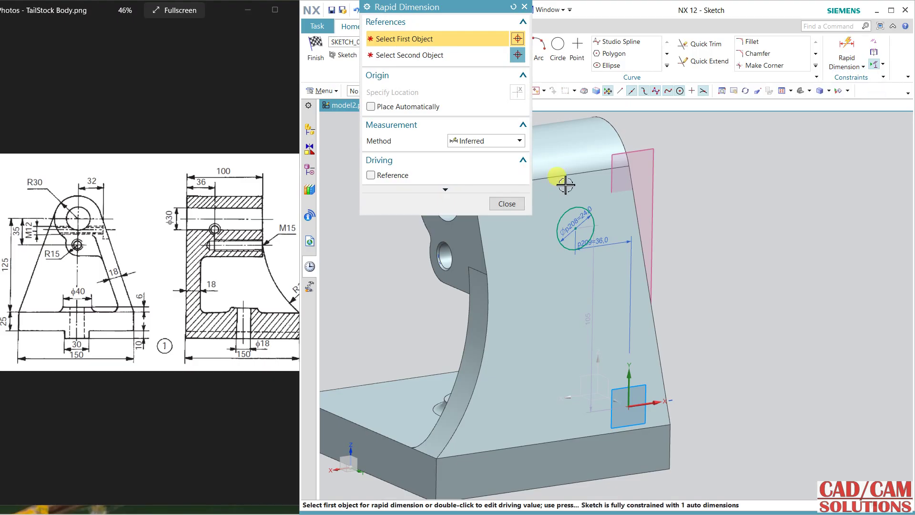
pyautogui.keyDown('shift'); pyautogui.moveTo(683, 202); pyautogui.dragTo(795, 213, button='middle'); pyautogui.keyUp('shift')
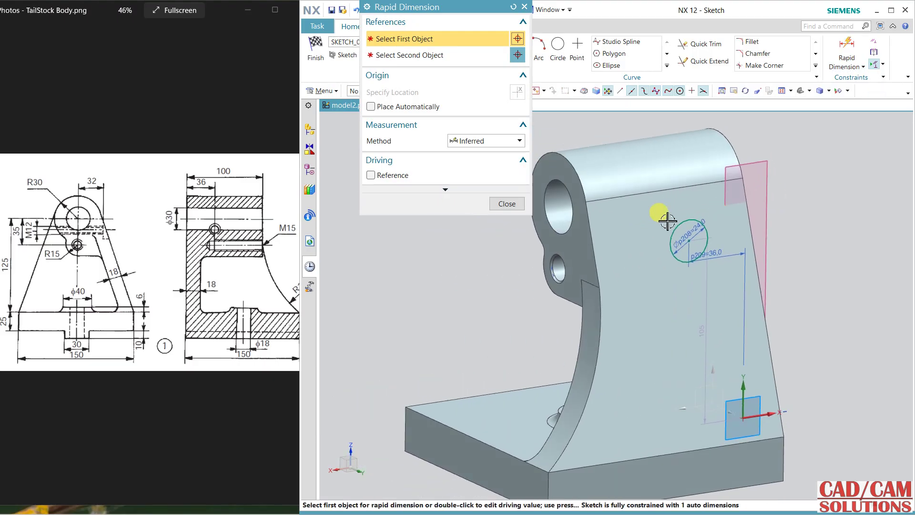
pyautogui.click(559, 207)
pyautogui.click(688, 243)
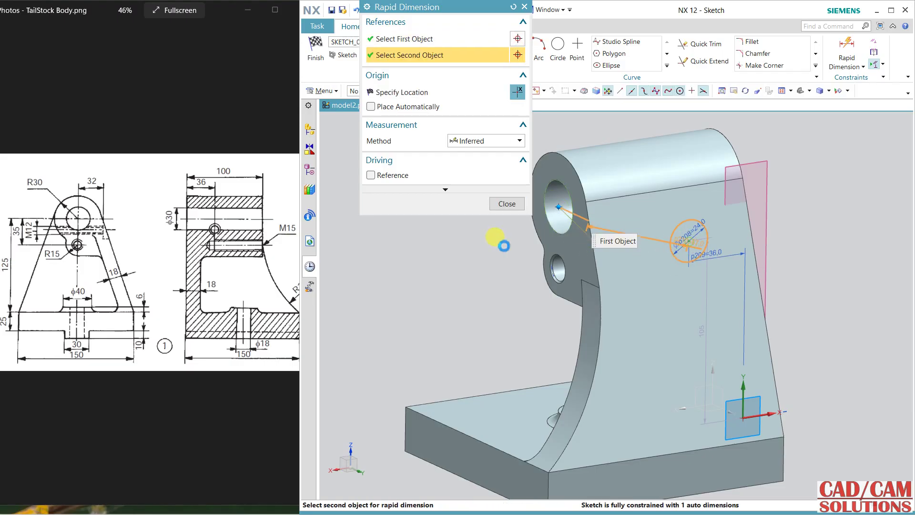
pyautogui.click(436, 284)
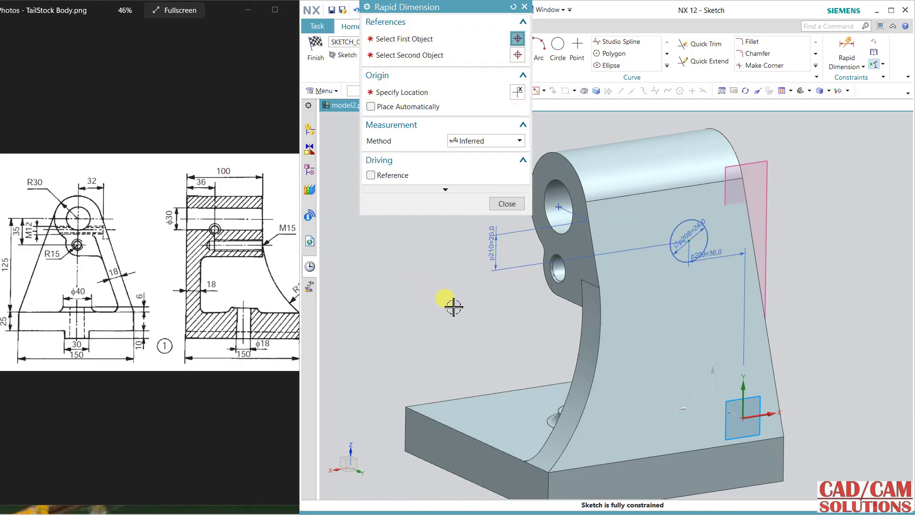
pyautogui.hotkey('shift', 'F8')
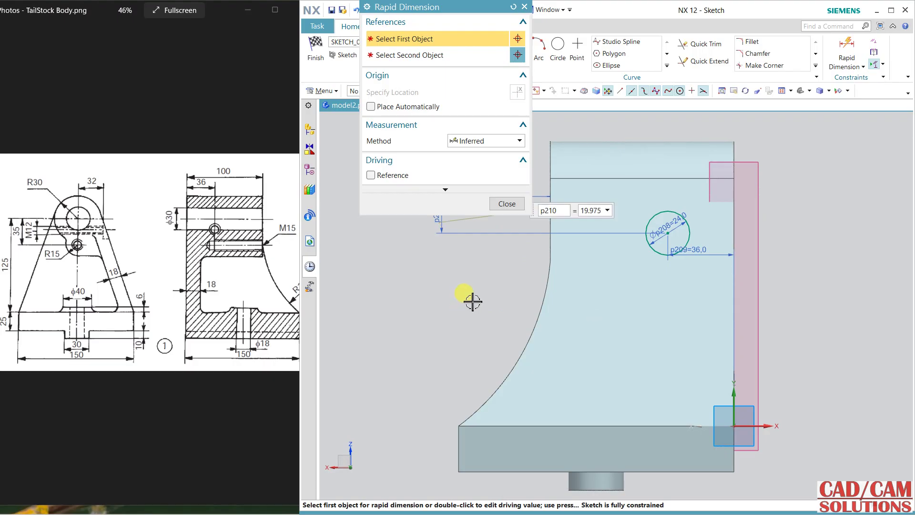
# Step: Set the vertical distance from the large bore's centre to the circle's centre to 15 mm and finish the sketch
pyautogui.scroll(4, 474, 324)
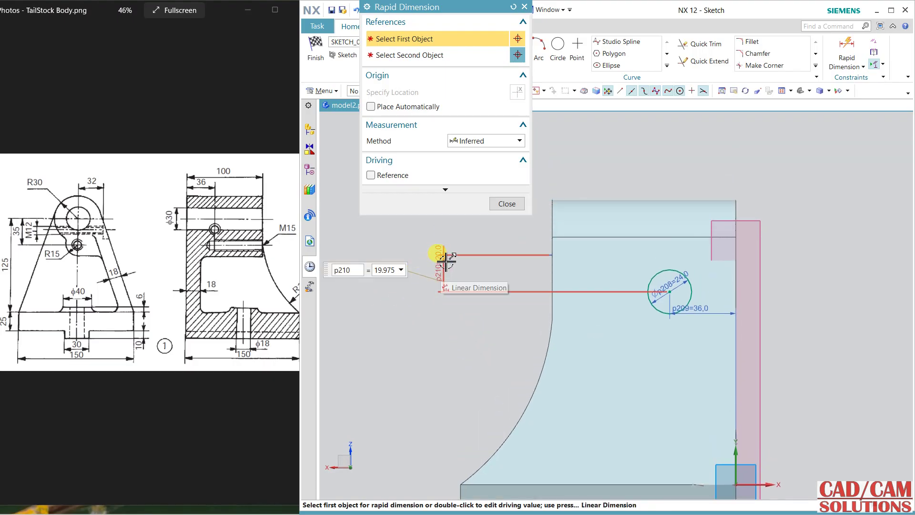
pyautogui.click(393, 275)
pyautogui.write('15')
pyautogui.press('Return')
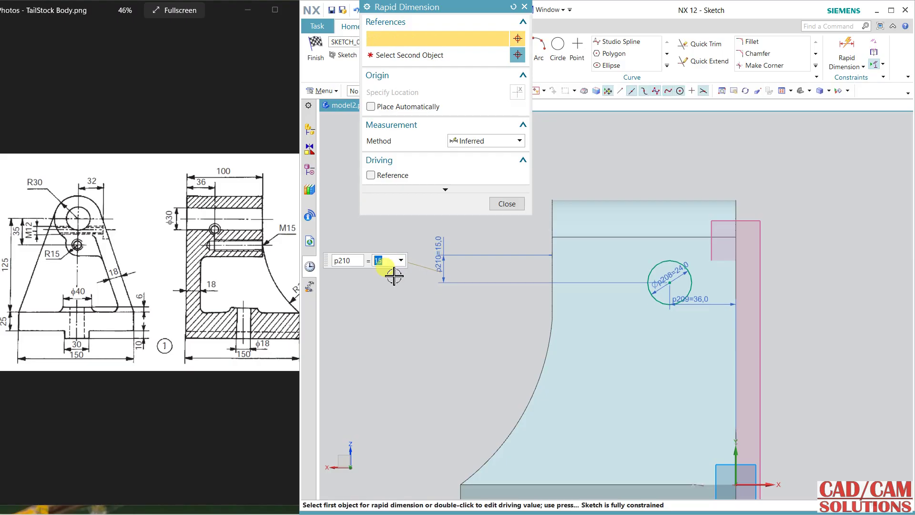
pyautogui.click(508, 203)
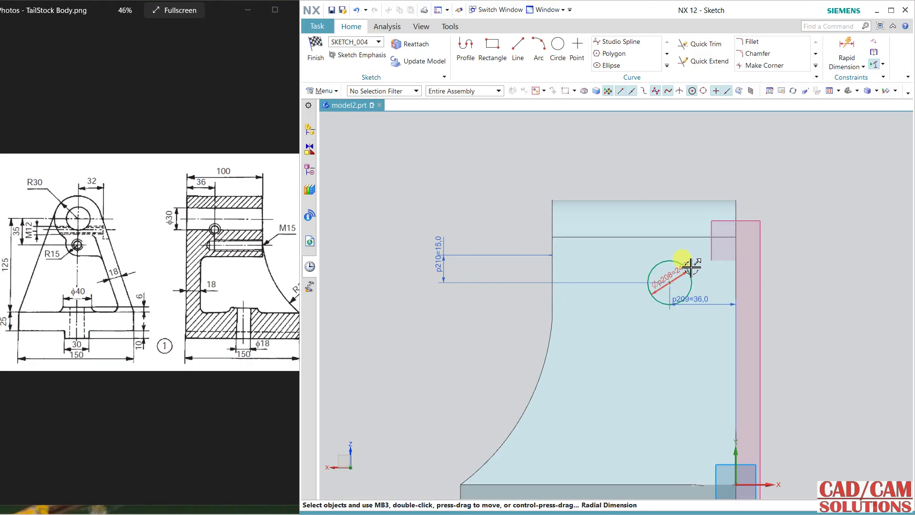
pyautogui.click(316, 55)
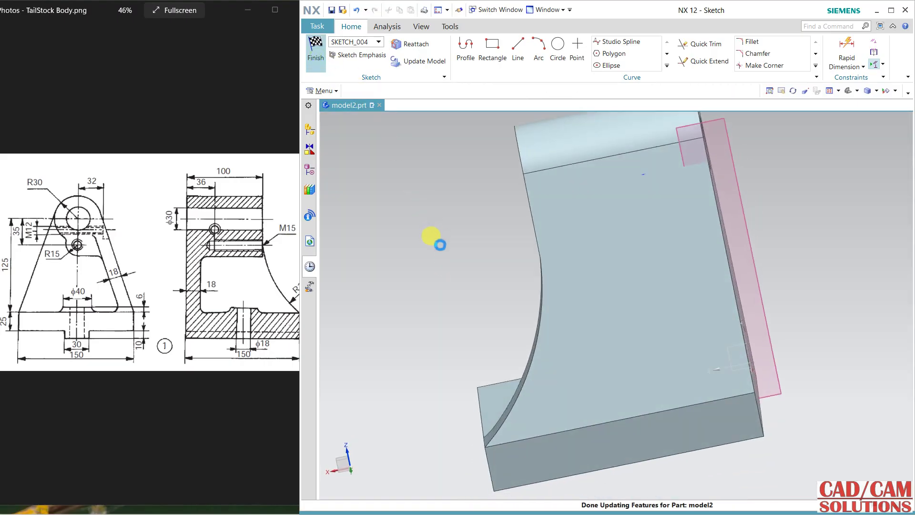
# Step: Extrude the 24 mm circle outward from 0 to 42 mm, subtracting it from the body to cut the side recess
pyautogui.moveTo(445, 249)
pyautogui.mouseDown(button='middle')
pyautogui.moveTo(484, 245)
pyautogui.moveTo(470, 276)
pyautogui.mouseUp(button='middle')
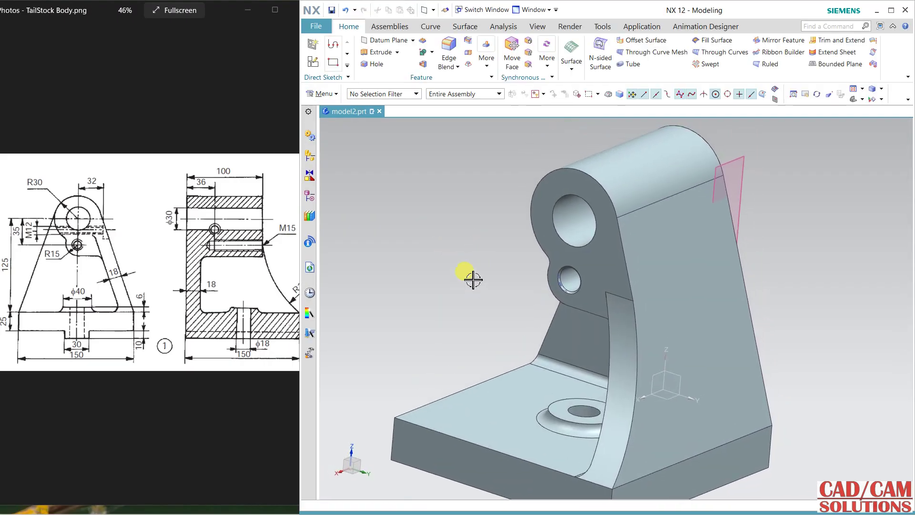
pyautogui.rightClick(460, 262)
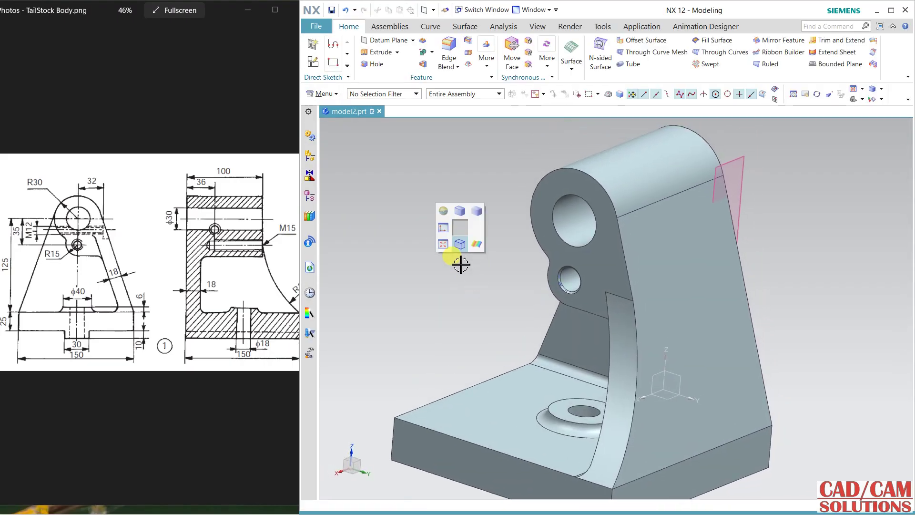
pyautogui.click(381, 52)
pyautogui.moveTo(561, 137); pyautogui.dragTo(560, 151, button='right')
pyautogui.click(684, 222)
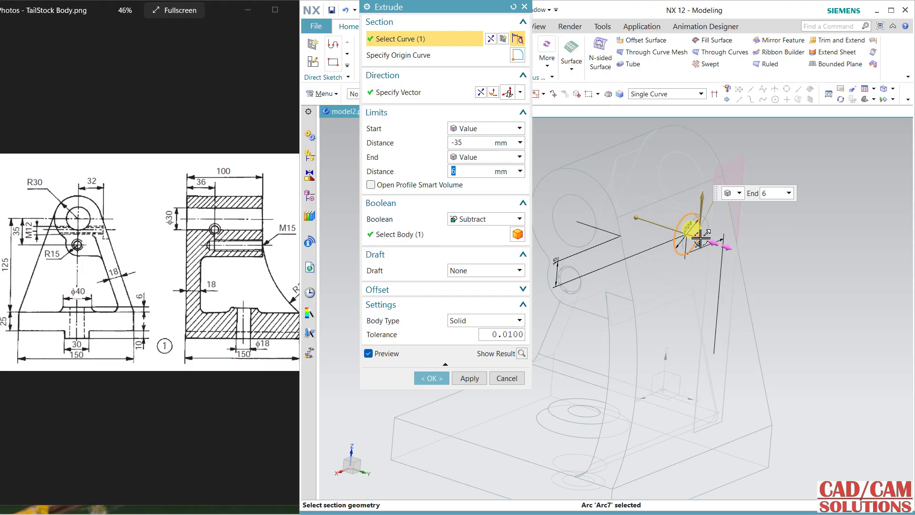
pyautogui.moveTo(696, 237); pyautogui.dragTo(749, 252)
pyautogui.click(637, 220)
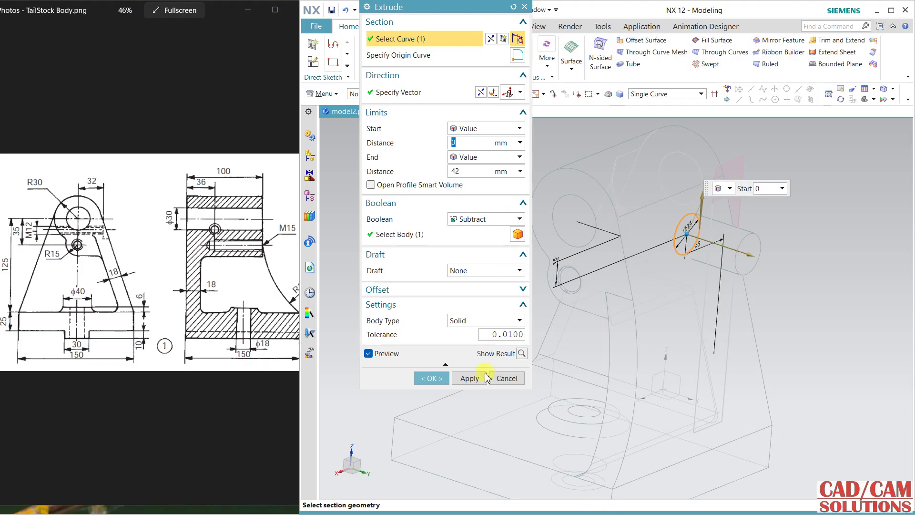
pyautogui.click(469, 377)
pyautogui.rightClick(798, 294)
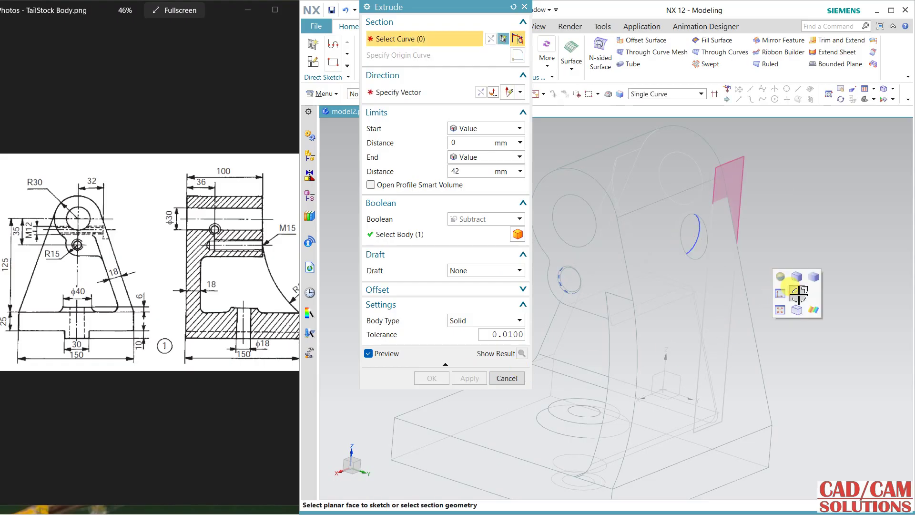
pyautogui.click(796, 277)
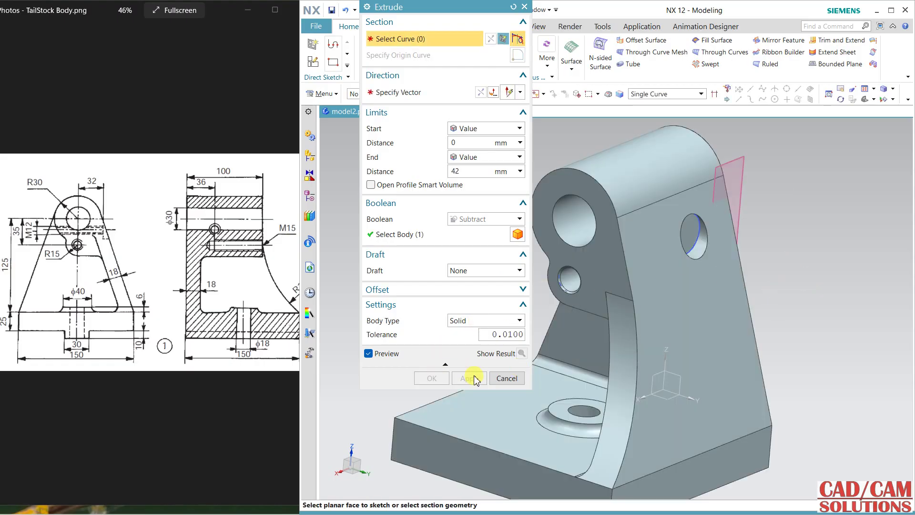
pyautogui.press('Escape')
# Step: Start a simple M12 screw clearance hole with normal fit at the centre of the side recess's flat floor
pyautogui.moveTo(498, 333)
pyautogui.mouseDown(button='middle')
pyautogui.moveTo(467, 239)
pyautogui.moveTo(441, 247)
pyautogui.moveTo(474, 254)
pyautogui.moveTo(445, 282)
pyautogui.mouseUp(button='middle')
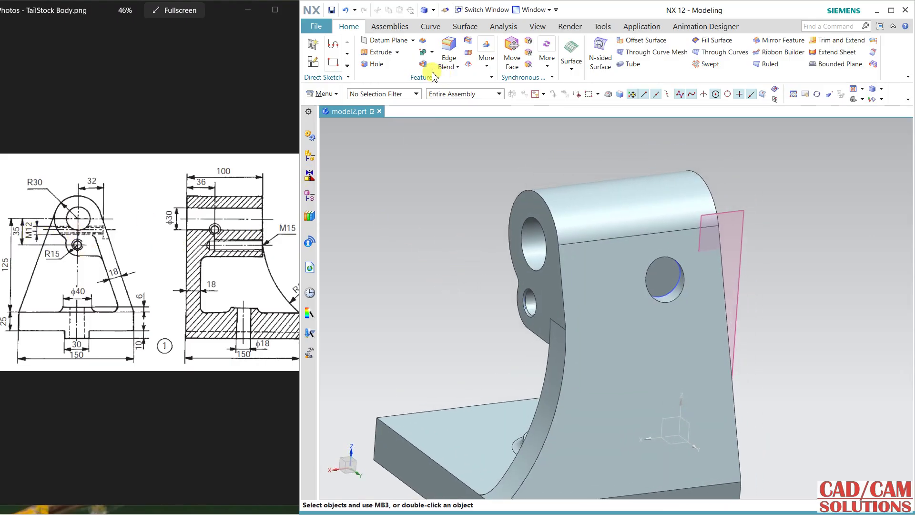
pyautogui.click(376, 65)
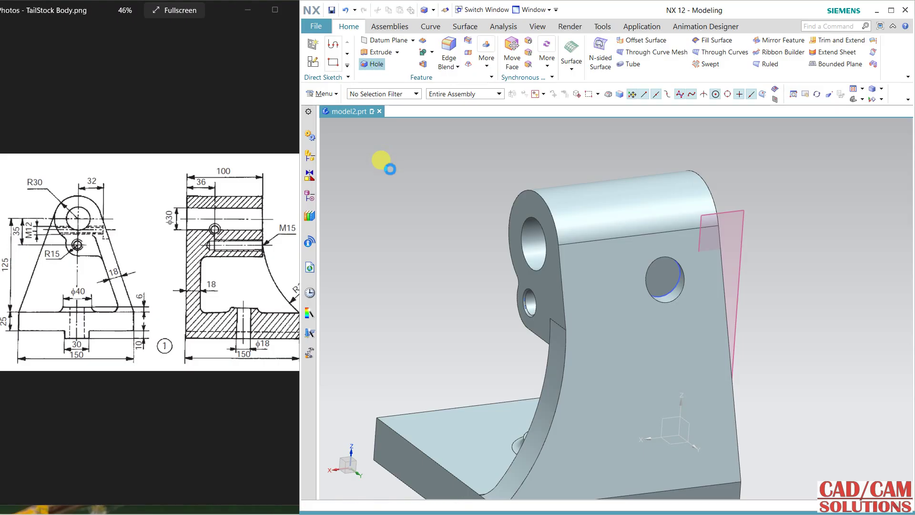
pyautogui.click(426, 26)
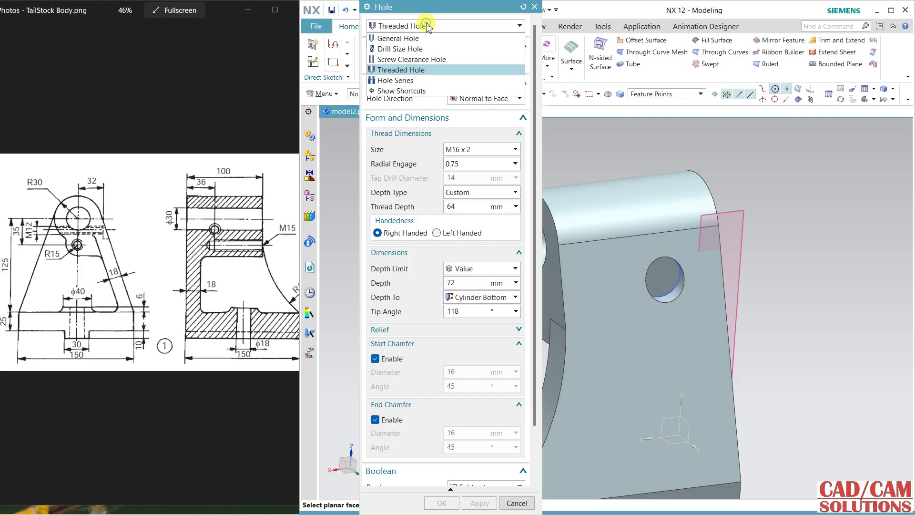
pyautogui.click(401, 59)
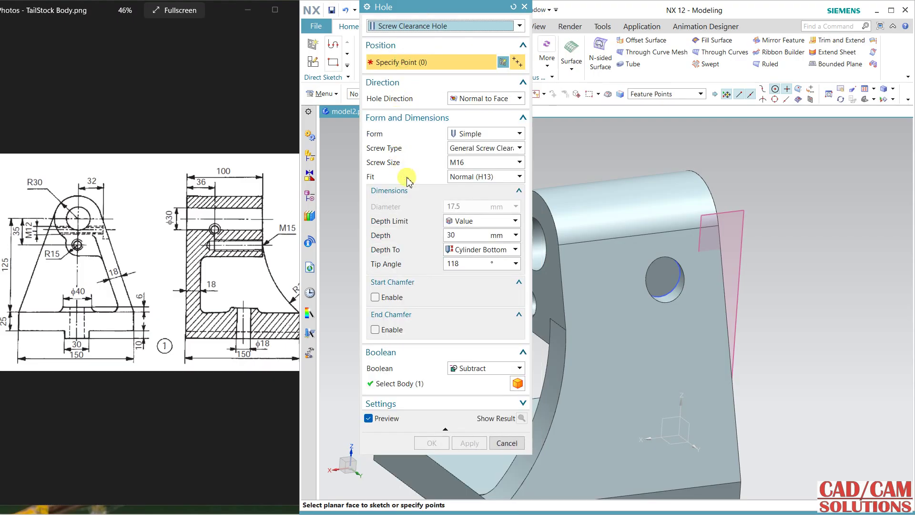
pyautogui.click(471, 164)
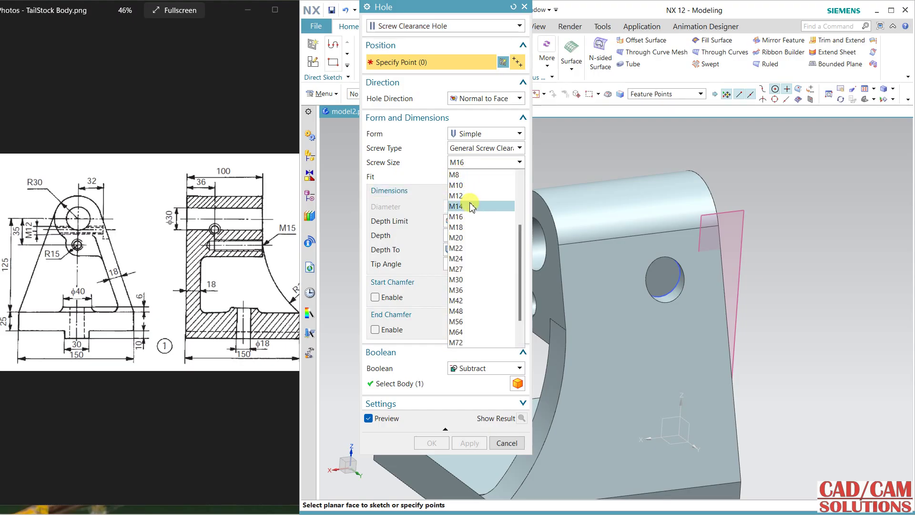
pyautogui.click(470, 198)
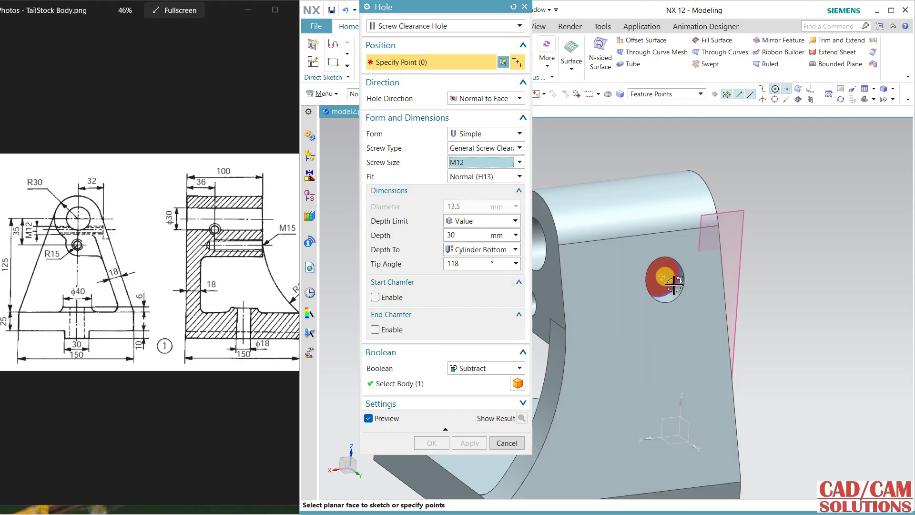
pyautogui.click(682, 267)
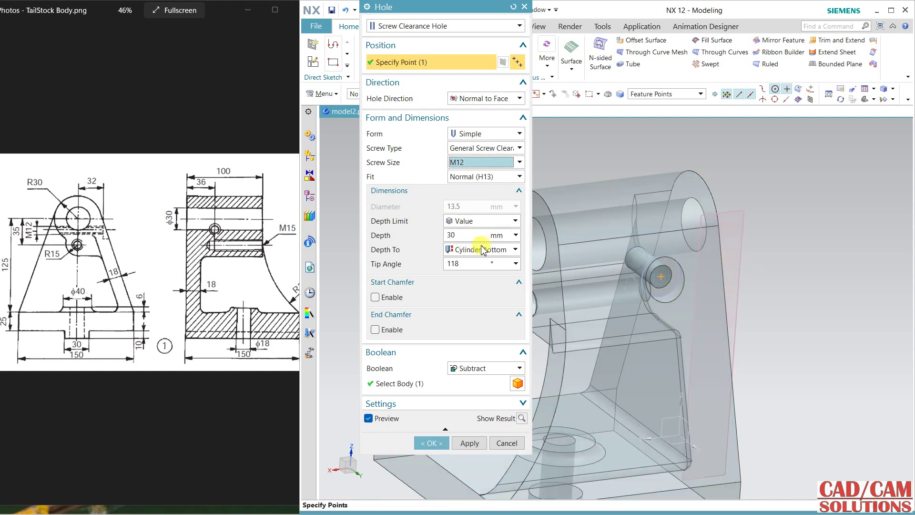
# Step: Set the M12 clearance hole's depth to 75 mm and create the hole through the upper boss
pyautogui.click(474, 233)
pyautogui.write('65')
pyautogui.doubleClick(474, 233)
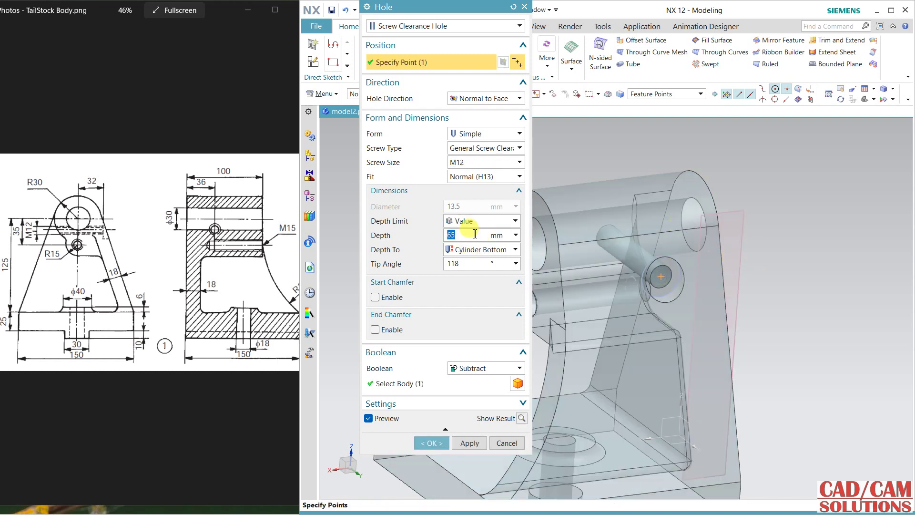
pyautogui.moveTo(605, 283); pyautogui.dragTo(645, 298, button='middle')
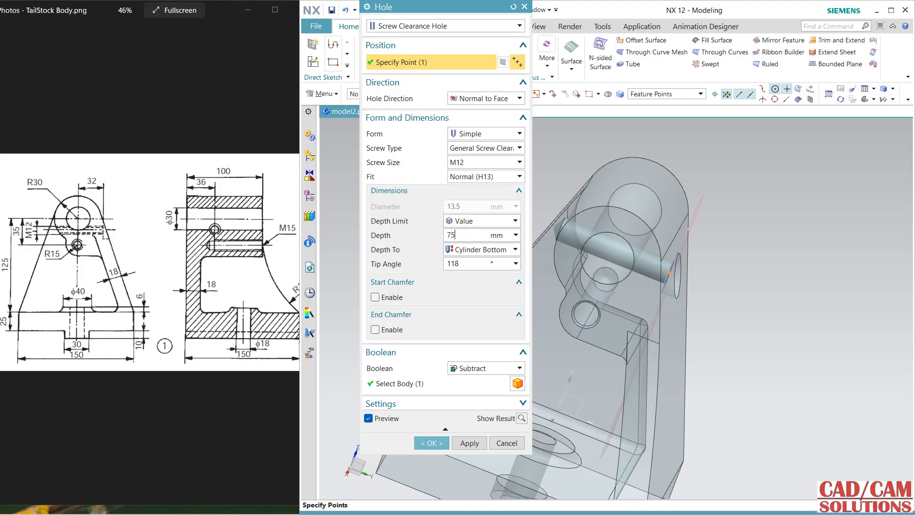
pyautogui.click(431, 441)
# Step: Open a one-plane view section perpendicular to the X-axis and examine the body's cross-section against the drawing's front view
pyautogui.moveTo(760, 315); pyautogui.dragTo(730, 262, button='middle')
pyautogui.press('F8')
pyautogui.click(829, 94)
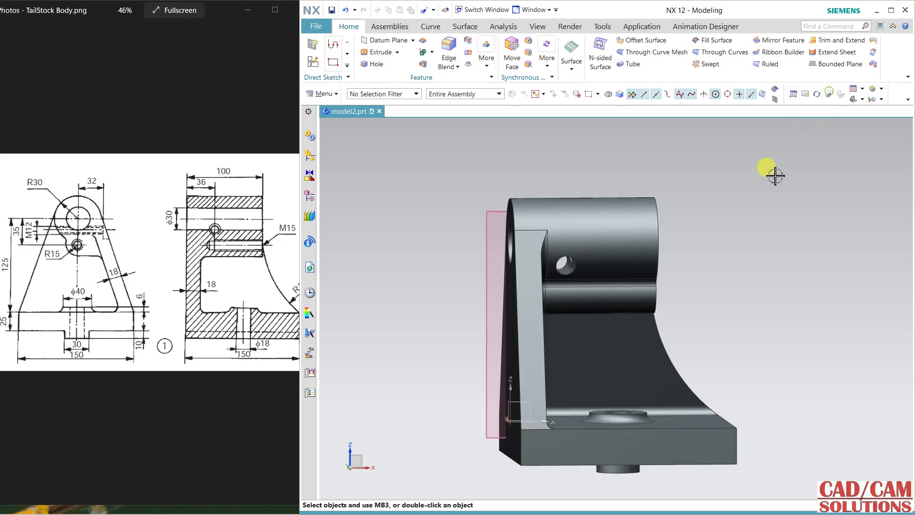
pyautogui.press('F8')
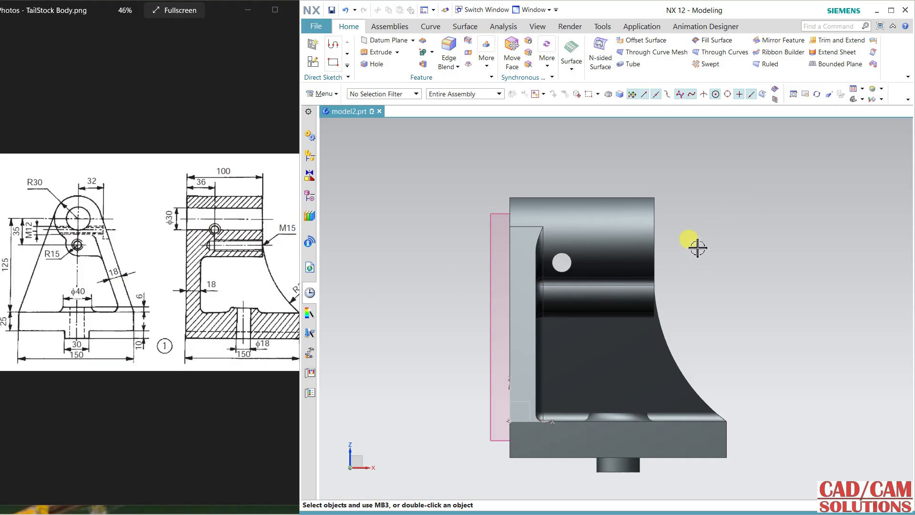
pyautogui.click(538, 26)
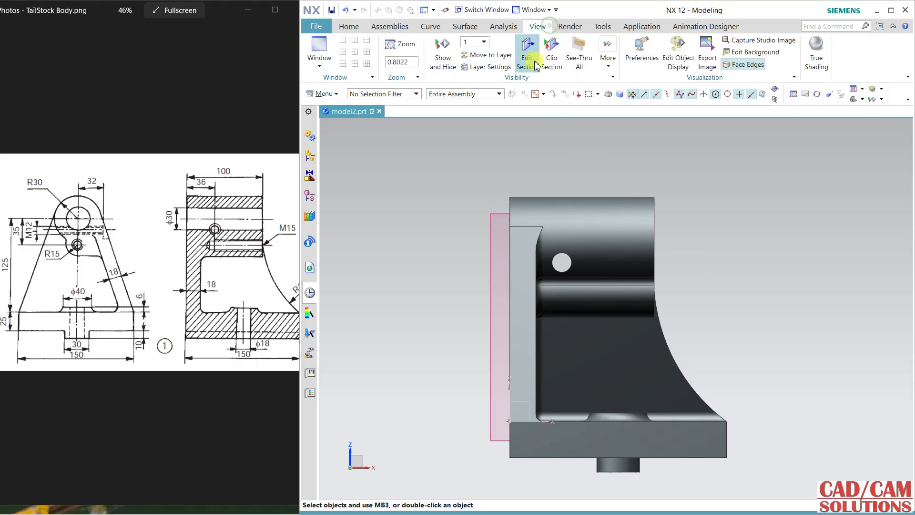
pyautogui.click(529, 54)
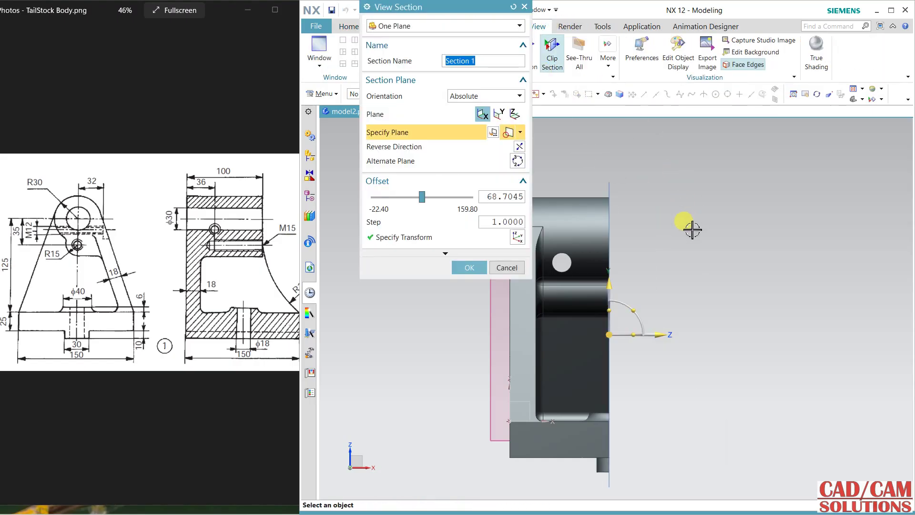
pyautogui.moveTo(692, 229)
pyautogui.mouseDown(button='middle')
pyautogui.moveTo(662, 228)
pyautogui.moveTo(691, 229)
pyautogui.mouseUp(button='middle')
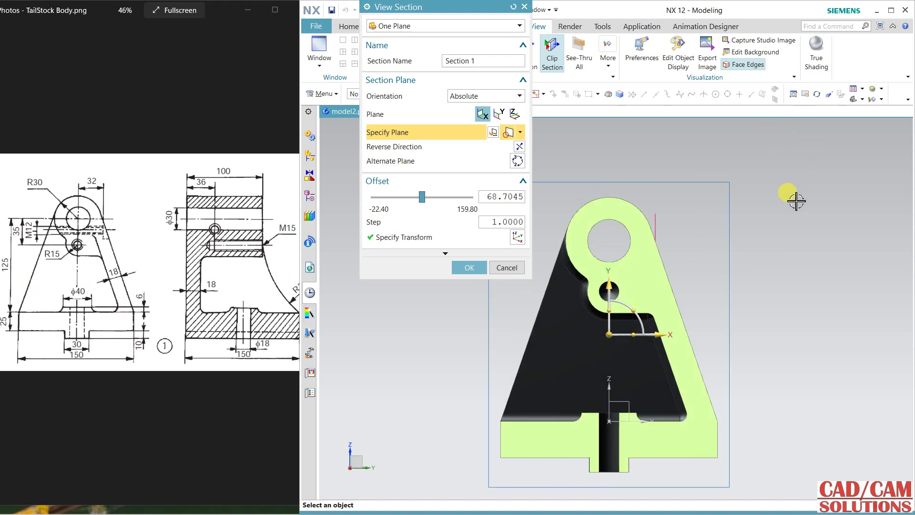
pyautogui.moveTo(787, 218)
pyautogui.mouseDown(button='middle')
pyautogui.moveTo(776, 210)
pyautogui.moveTo(839, 214)
pyautogui.moveTo(792, 224)
pyautogui.mouseUp(button='middle')
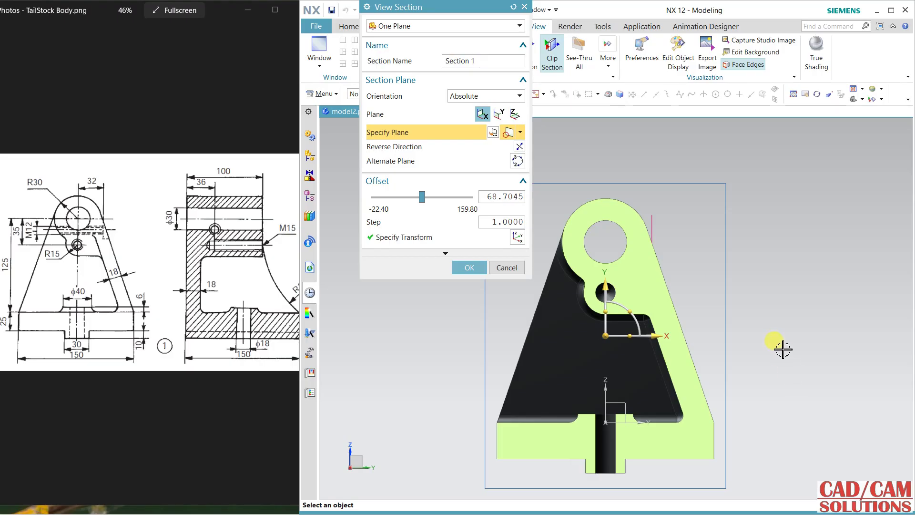
pyautogui.moveTo(783, 349); pyautogui.dragTo(819, 365, button='middle')
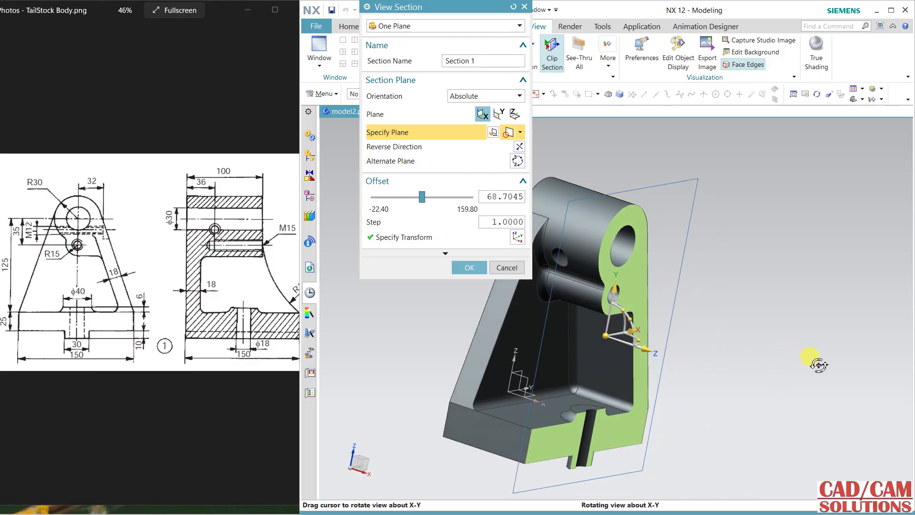
# Step: Section the view on the XZ datum plane, compare the profile with the drawing's side view, and discard the section
pyautogui.click(527, 380)
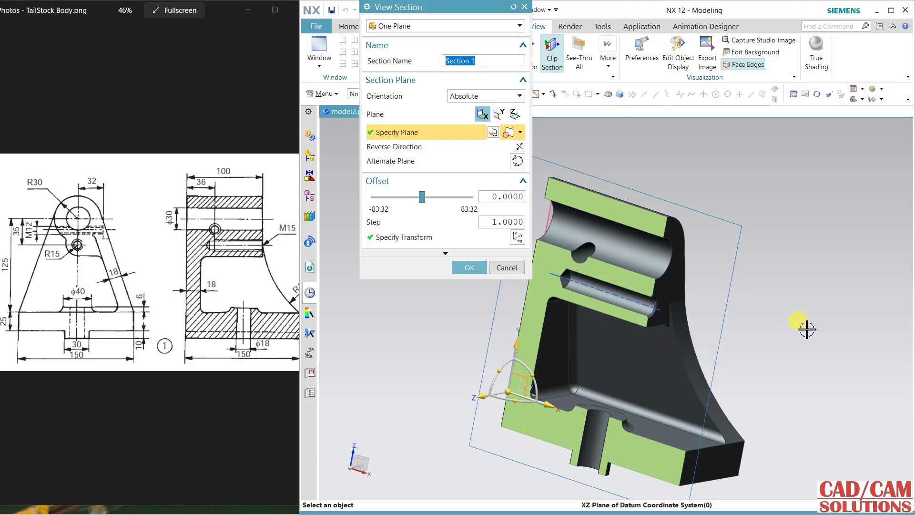
pyautogui.moveTo(807, 329); pyautogui.dragTo(828, 259, button='middle')
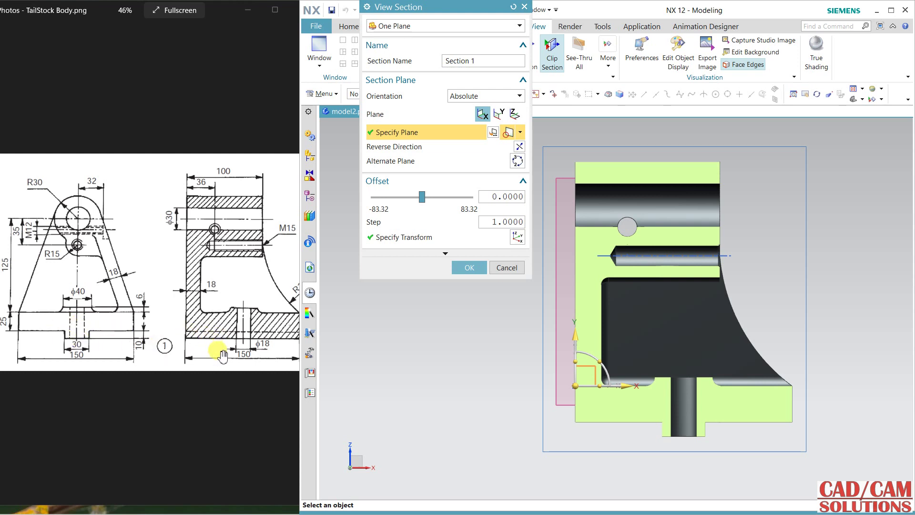
pyautogui.click(507, 268)
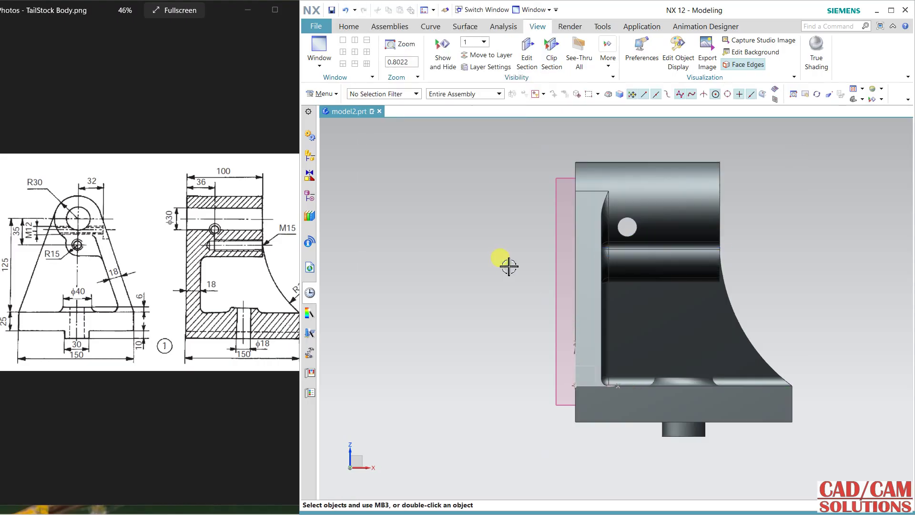
# Step: Start a new sketch on the XZ datum plane, with its horizontal reference along the X-axis
pyautogui.moveTo(536, 368); pyautogui.dragTo(465, 322, button='middle')
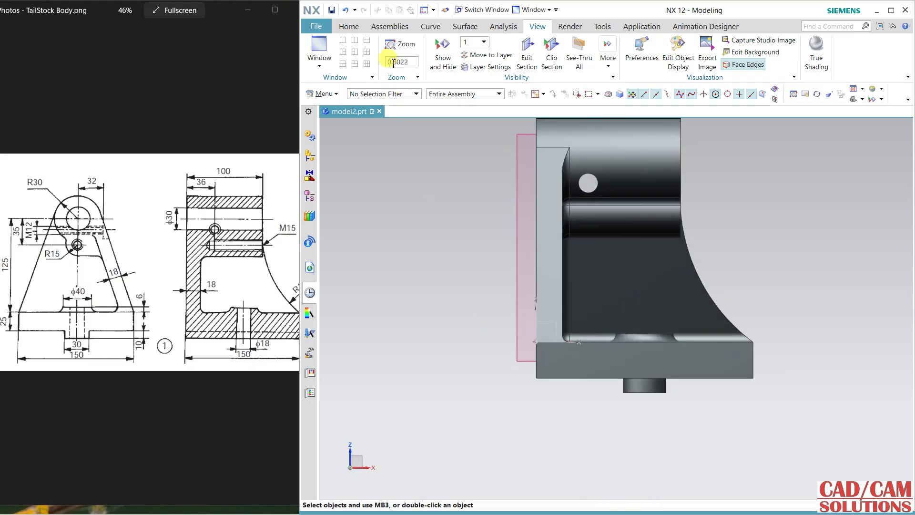
pyautogui.click(352, 27)
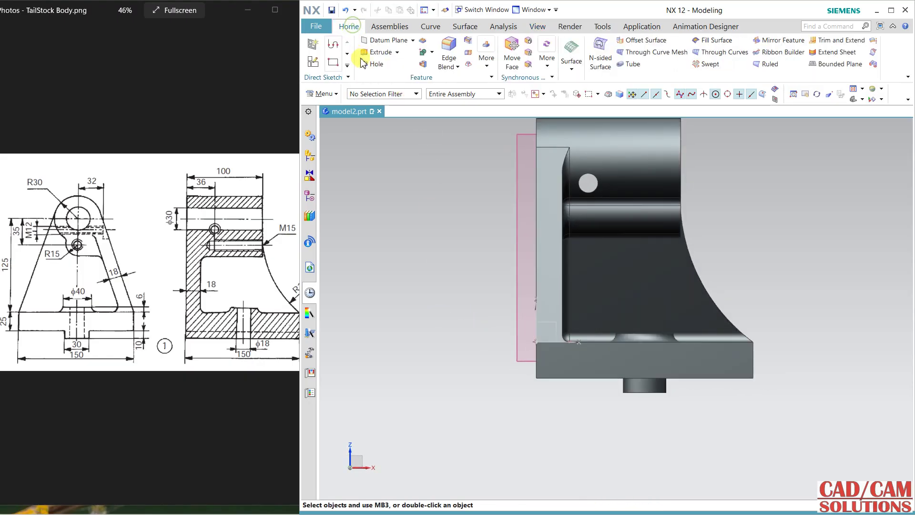
pyautogui.click(314, 62)
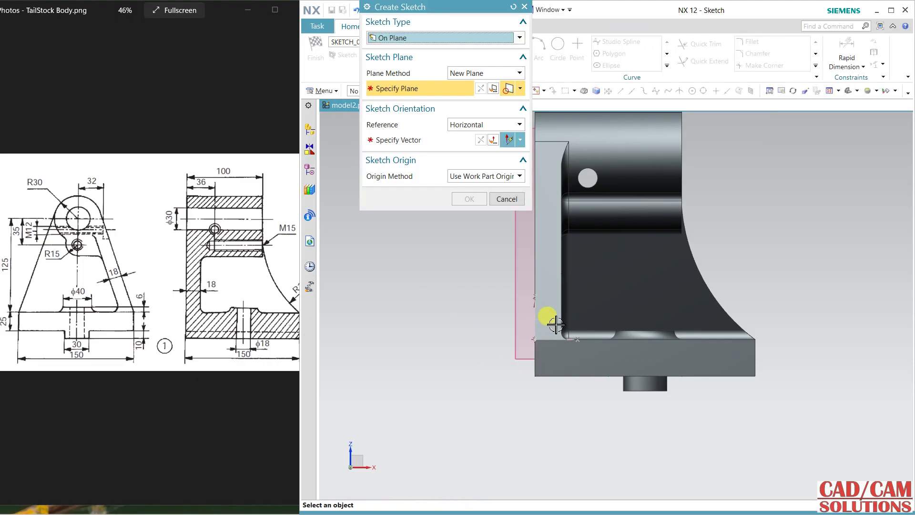
pyautogui.click(548, 318)
pyautogui.click(633, 299)
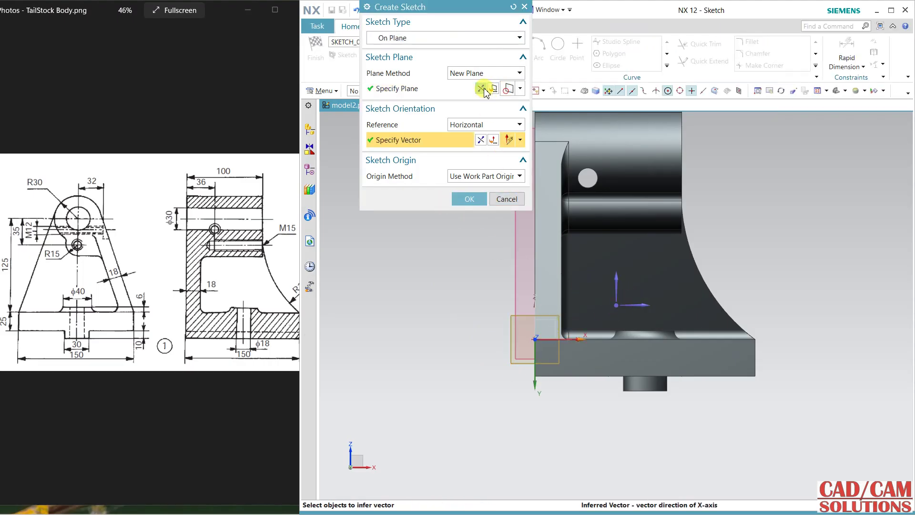
pyautogui.click(467, 199)
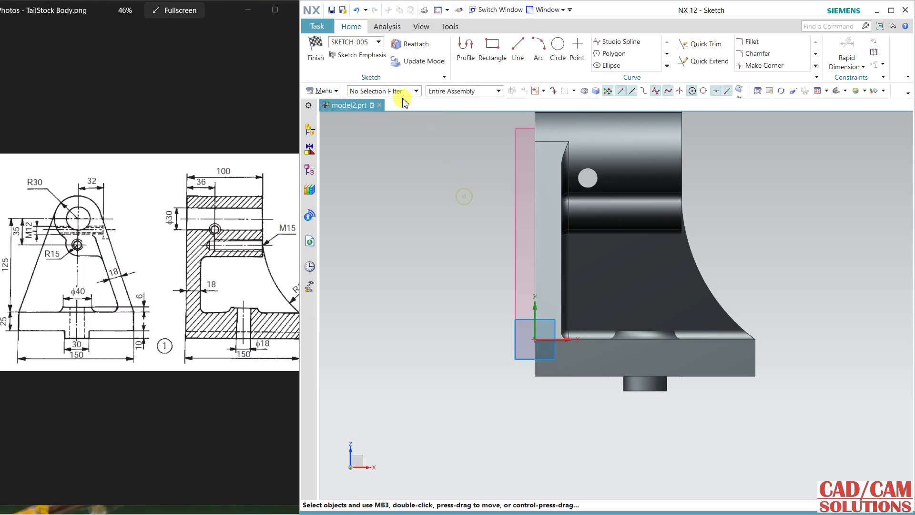
# Step: Sketch a rectangle about 149 mm wide and 14 mm high directly below the base, starting at the base's lower front corner
pyautogui.click(493, 51)
pyautogui.click(535, 376)
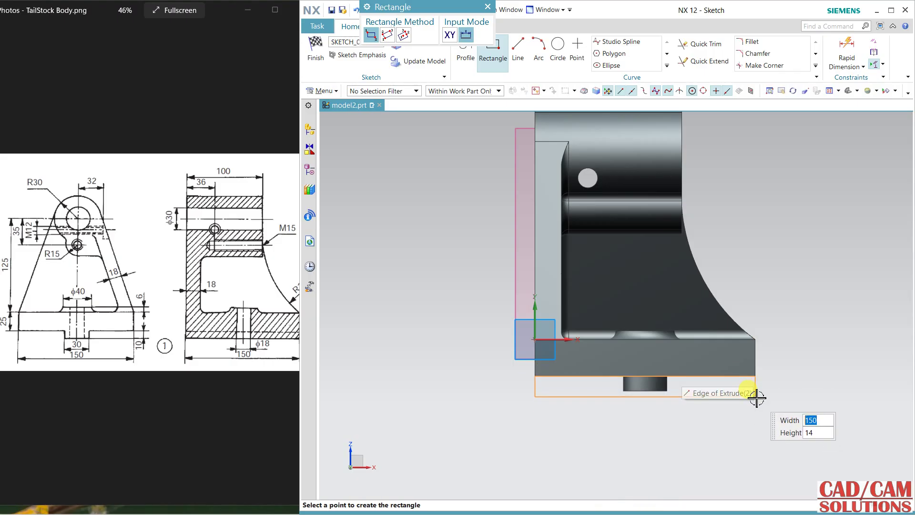
pyautogui.click(812, 396)
pyautogui.press('Escape')
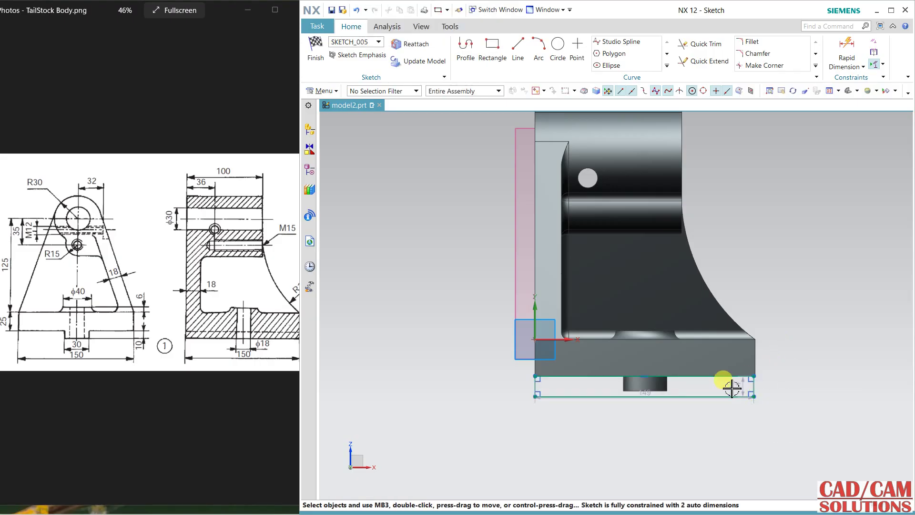
# Step: Set the rectangle's height to 10 mm and its width to 150 mm, and finish the sketch
pyautogui.doubleClick(736, 385)
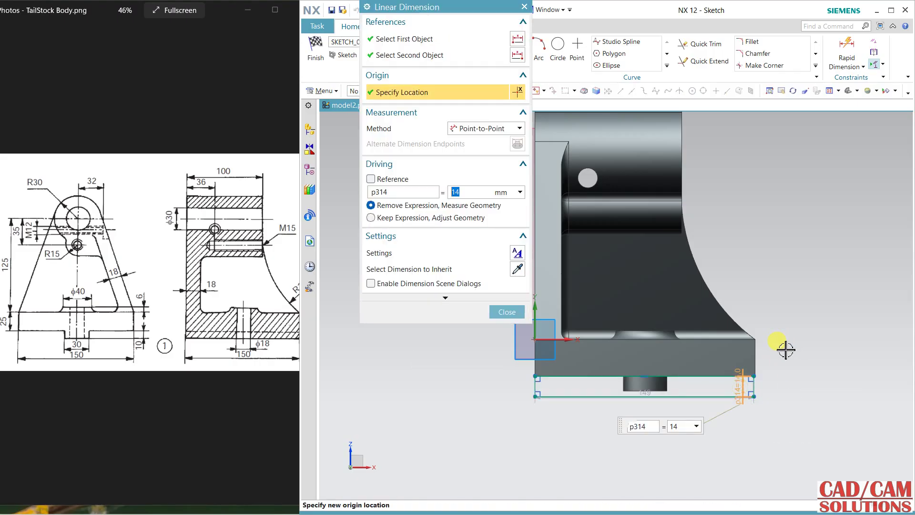
pyautogui.write('10')
pyautogui.click(777, 342)
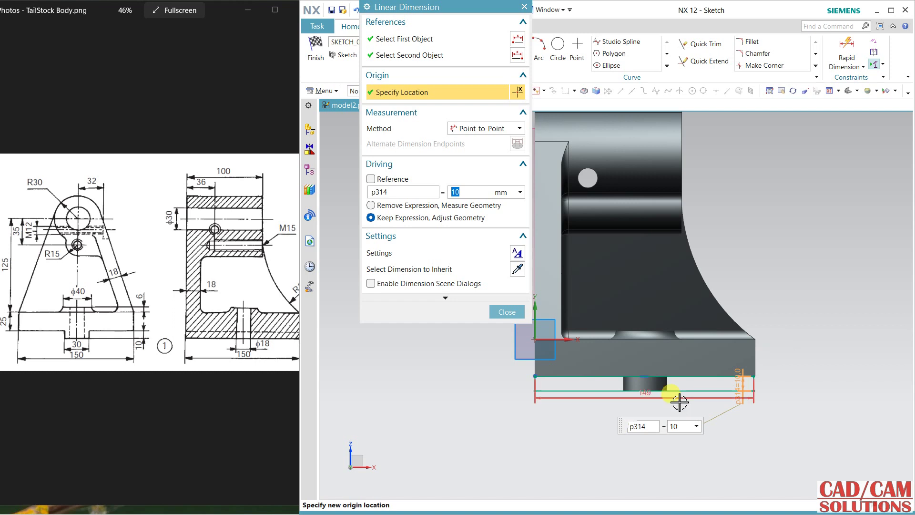
pyautogui.middleClick(672, 431)
pyautogui.doubleClick(674, 398)
pyautogui.write('150')
pyautogui.press('Return')
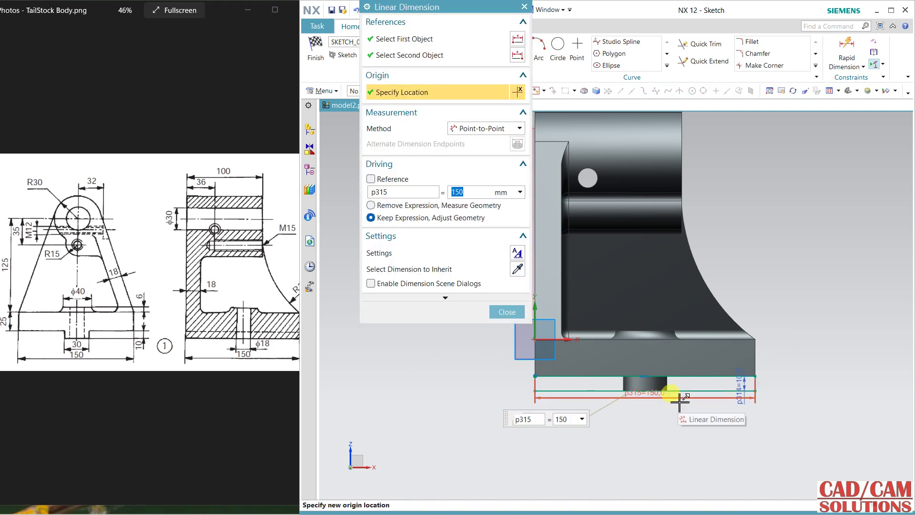
pyautogui.click(507, 311)
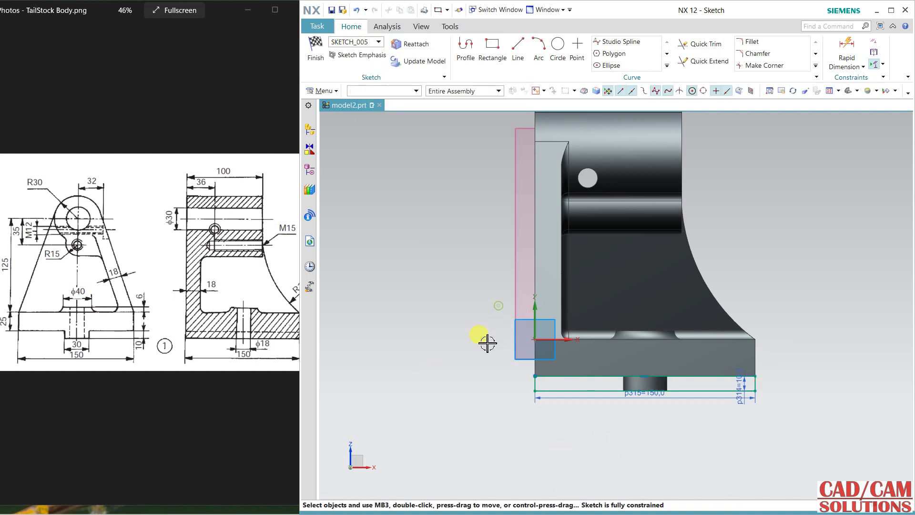
pyautogui.click(315, 46)
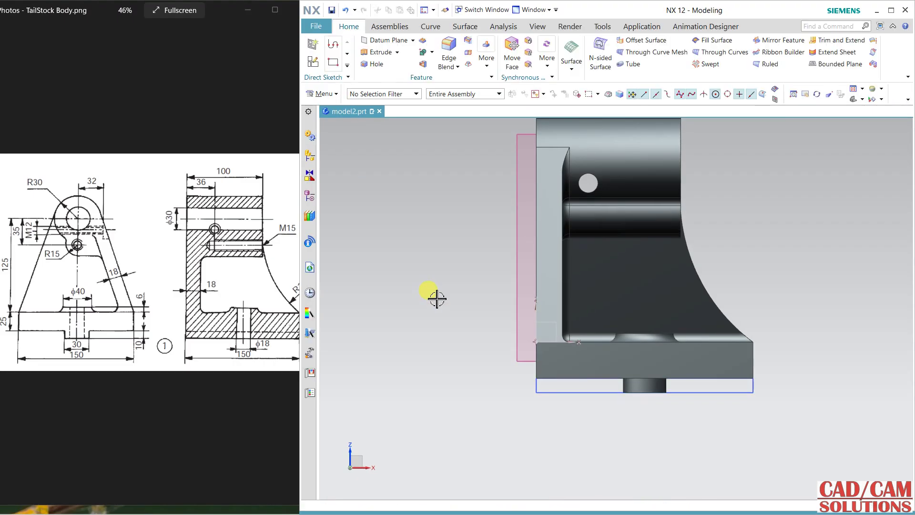
# Step: Start an Extrude of the whole rectangle below the base, using connected curves as the section and no Boolean
pyautogui.moveTo(435, 298); pyautogui.dragTo(459, 296, button='middle')
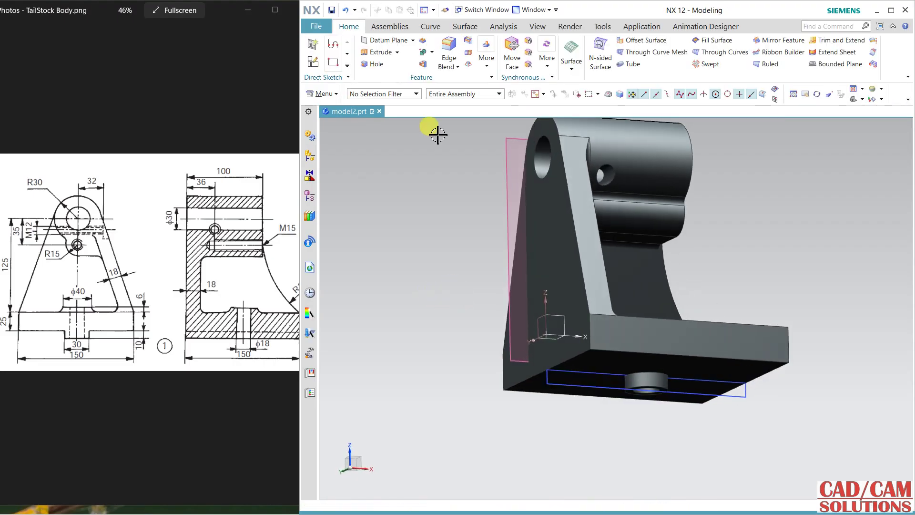
pyautogui.click(380, 53)
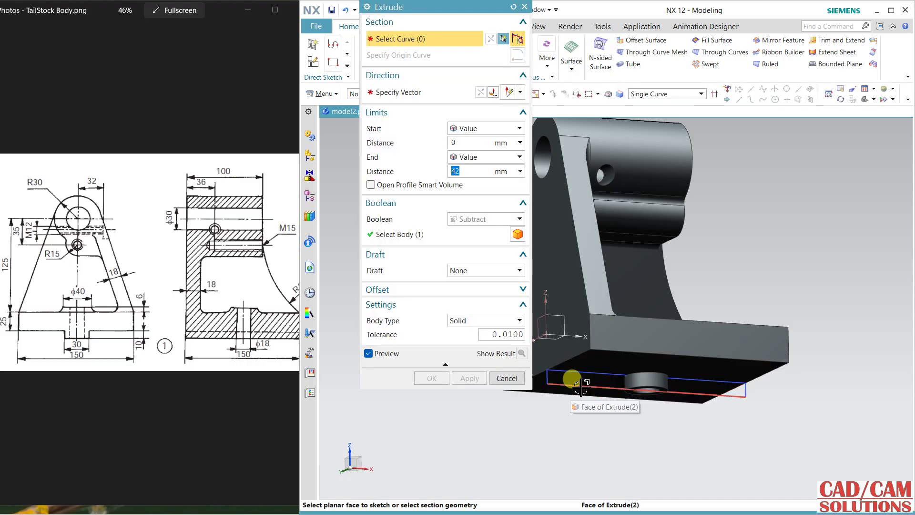
pyautogui.click(580, 388)
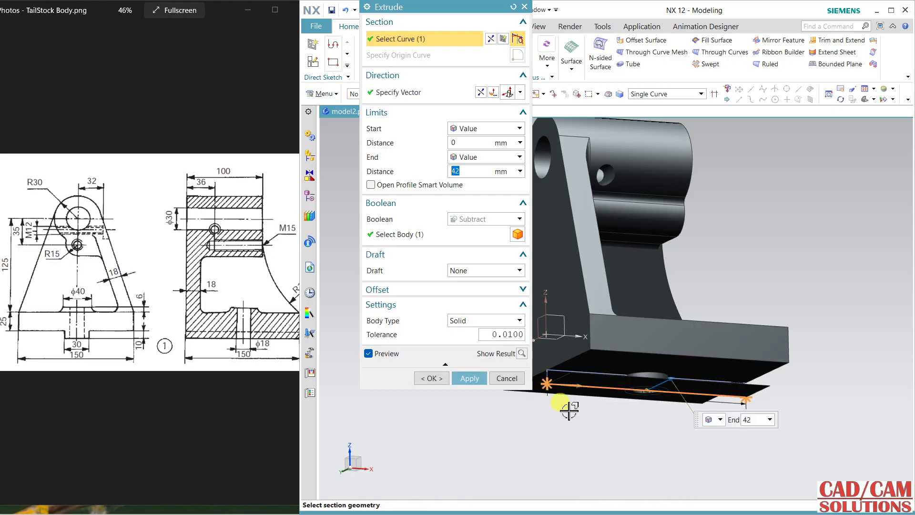
pyautogui.click(468, 218)
pyautogui.click(468, 232)
pyautogui.click(469, 219)
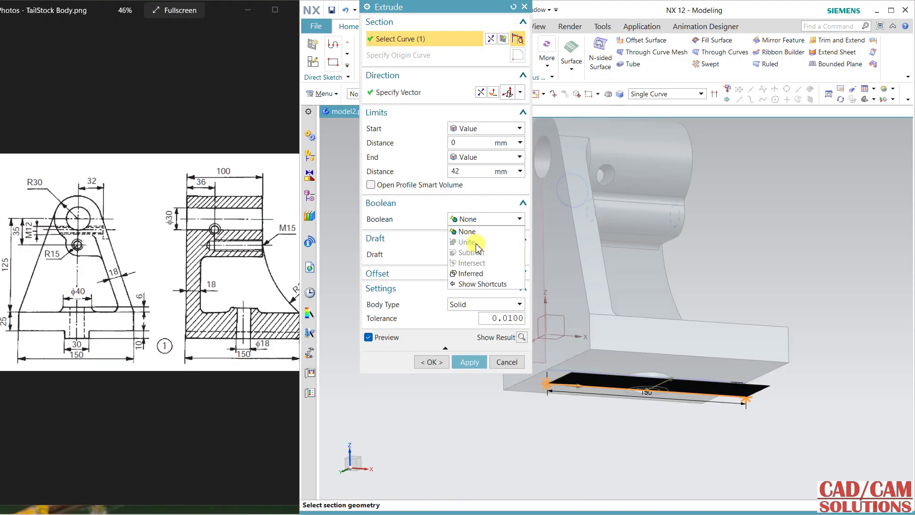
pyautogui.click(471, 232)
pyautogui.click(654, 94)
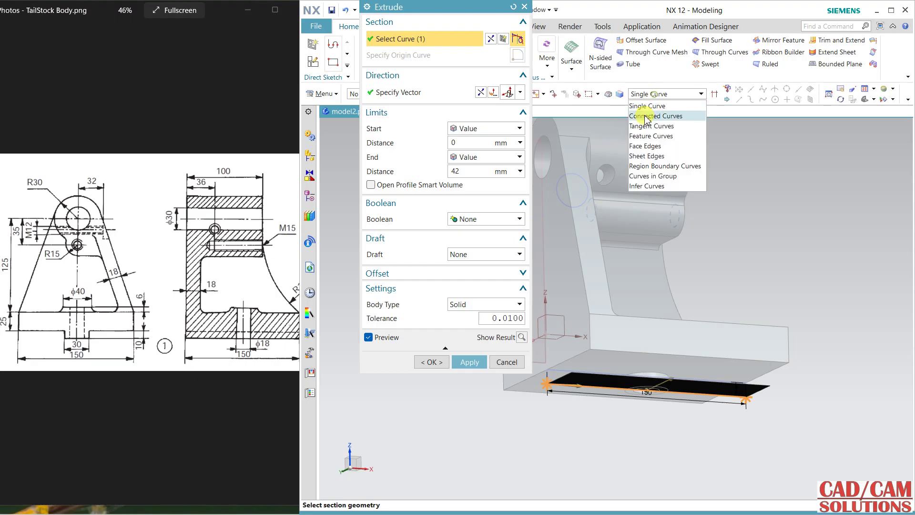
pyautogui.click(646, 115)
pyautogui.click(558, 379)
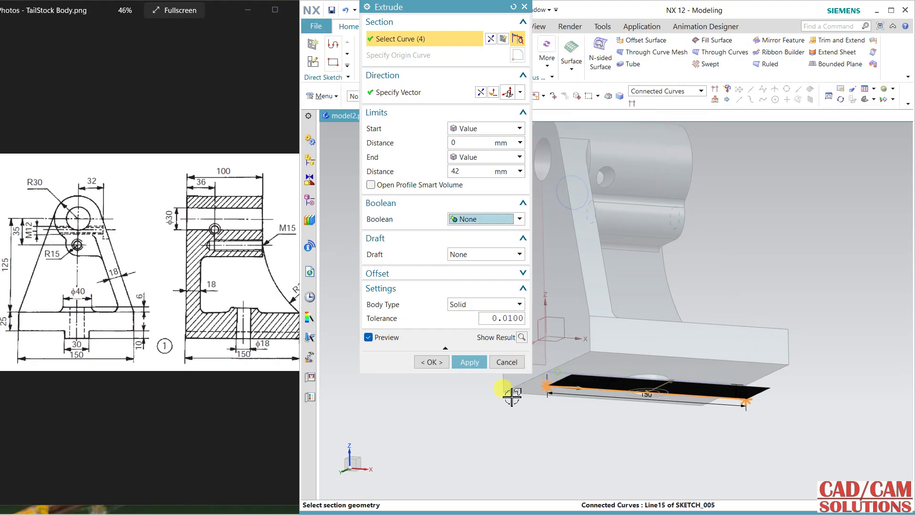
# Step: Extrude the rectangle symmetrically by 15 mm, unite the key with the body, and hide its sketch
pyautogui.click(476, 157)
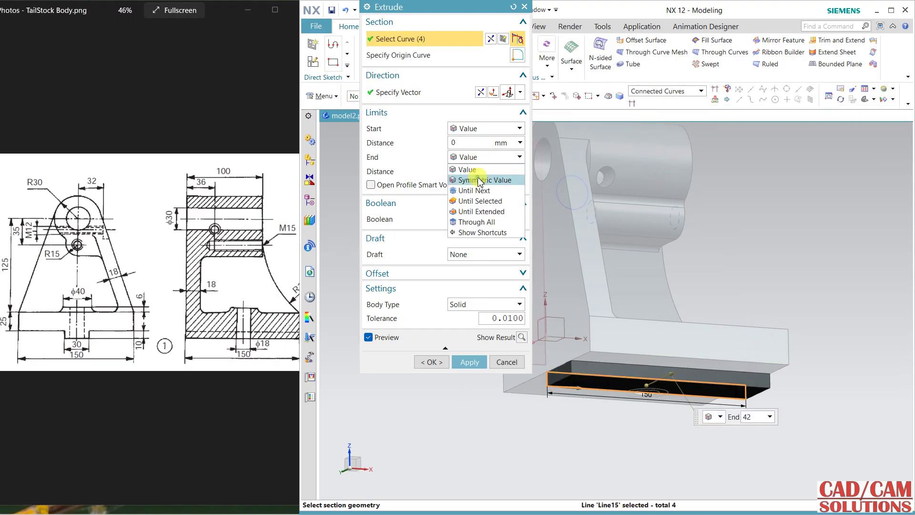
pyautogui.click(479, 177)
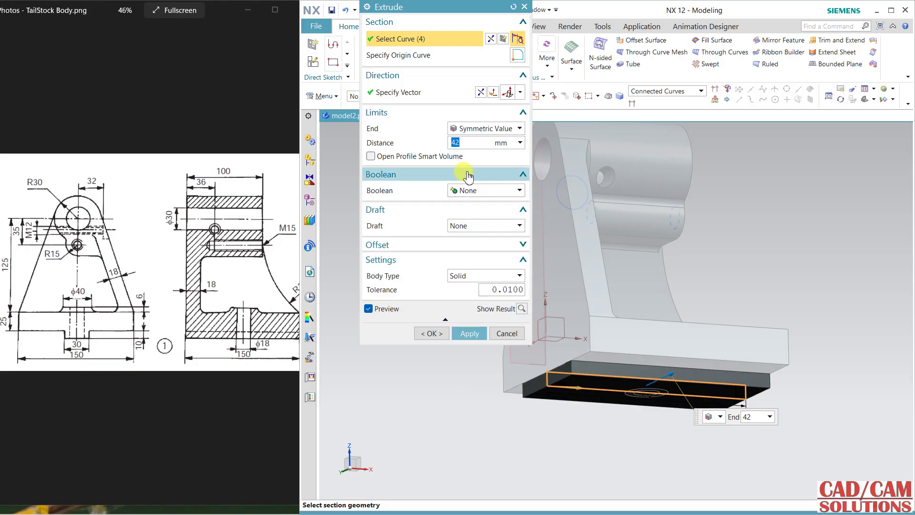
pyautogui.press('Return')
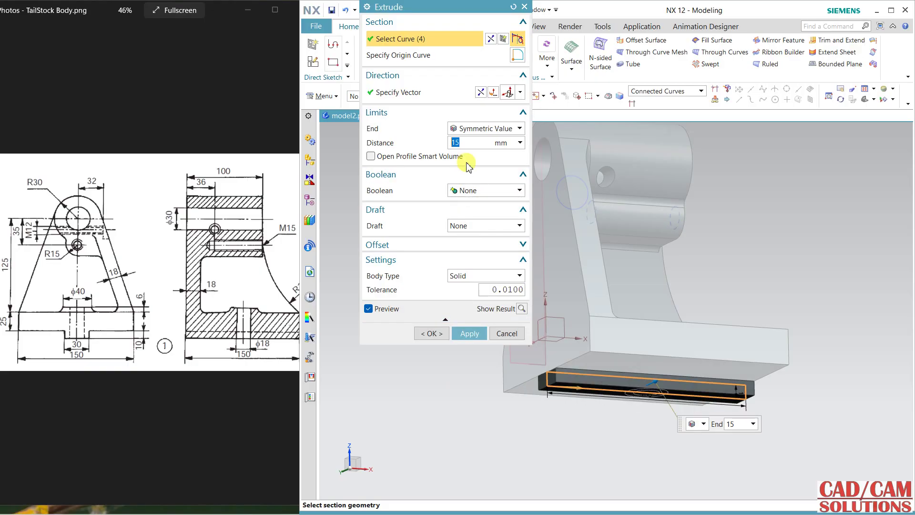
pyautogui.moveTo(698, 260); pyautogui.dragTo(757, 245, button='middle')
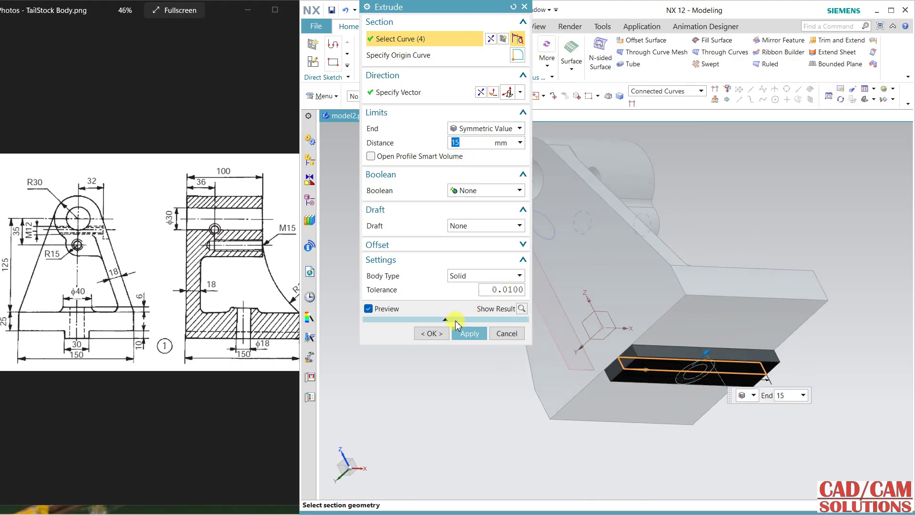
pyautogui.click(430, 334)
pyautogui.click(467, 214)
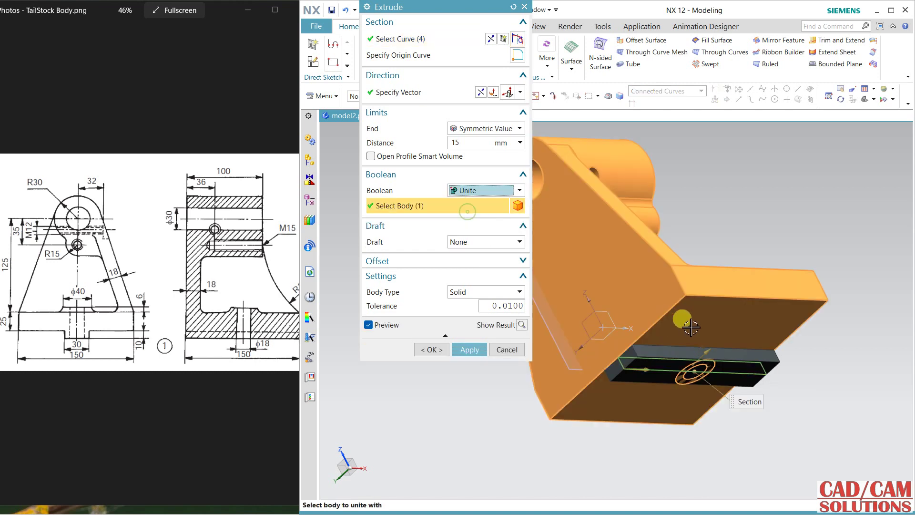
pyautogui.click(431, 349)
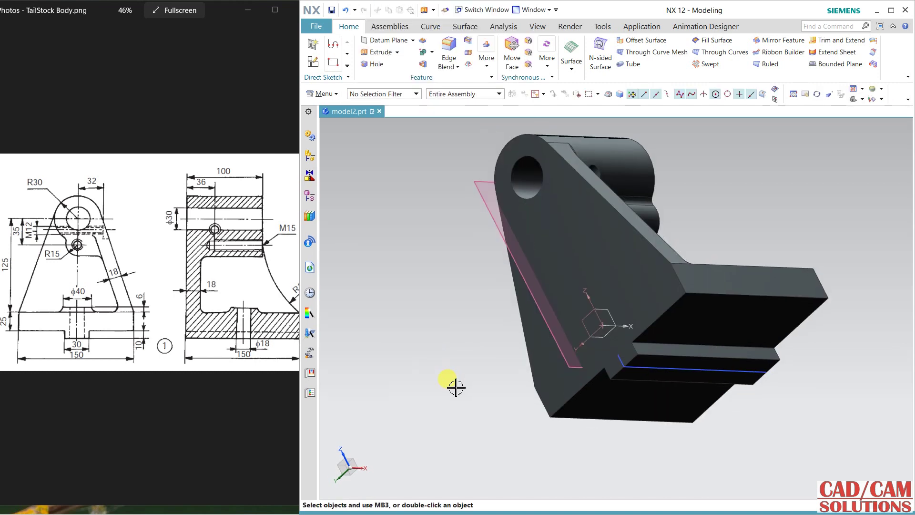
pyautogui.click(631, 368)
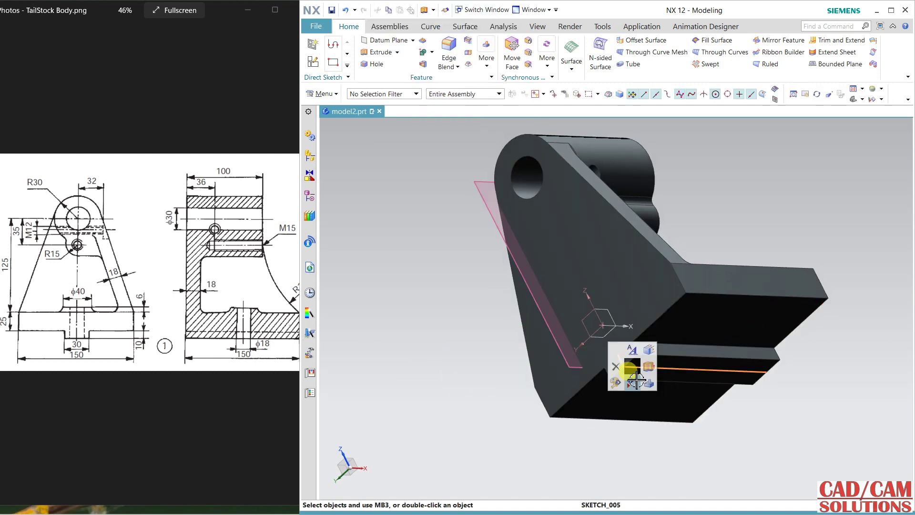
pyautogui.click(636, 379)
# Step: Pin the resource bar open on the Part Navigator and make it slightly narrower
pyautogui.click(309, 113)
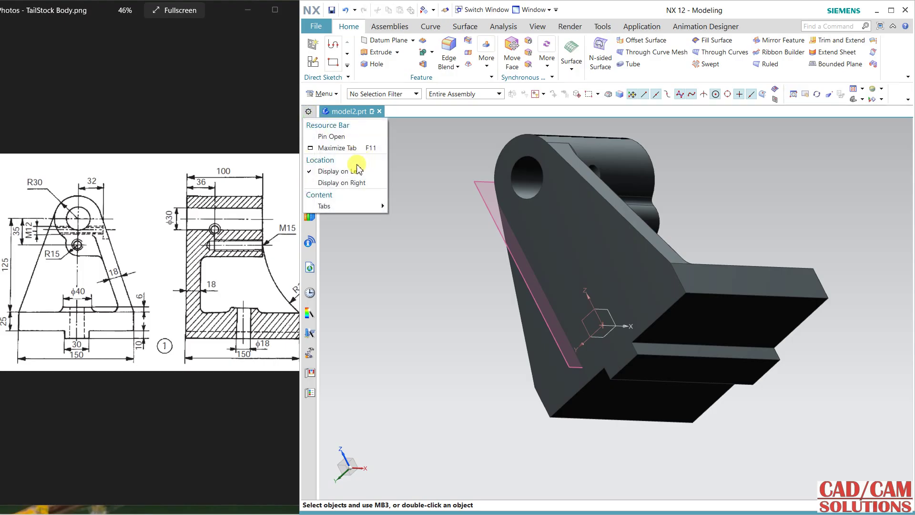
pyautogui.click(333, 142)
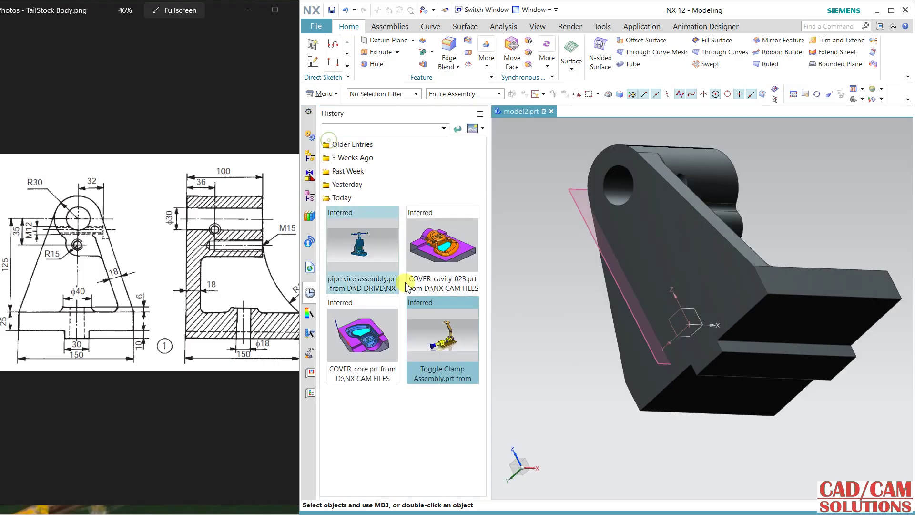
pyautogui.click(309, 176)
pyautogui.click(310, 156)
pyautogui.click(308, 200)
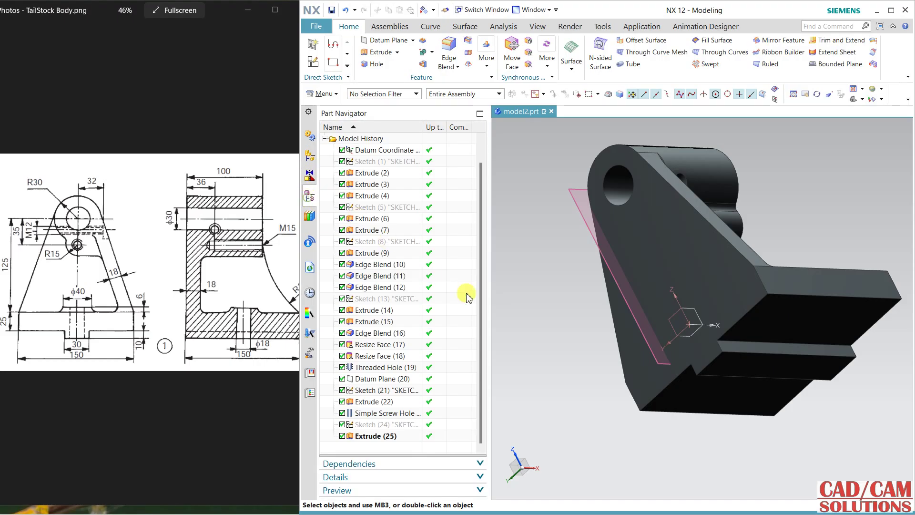
pyautogui.moveTo(489, 306); pyautogui.dragTo(467, 311)
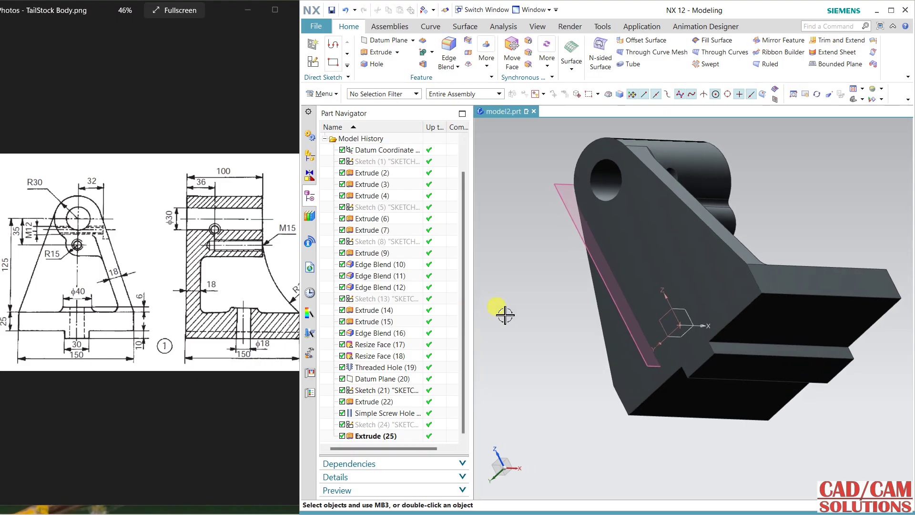
# Step: Try to reorder the base hole's Extrude (15) and Resize Face (17) to the end of the model history, after the key extrusion
pyautogui.moveTo(594, 384); pyautogui.dragTo(703, 366, button='middle')
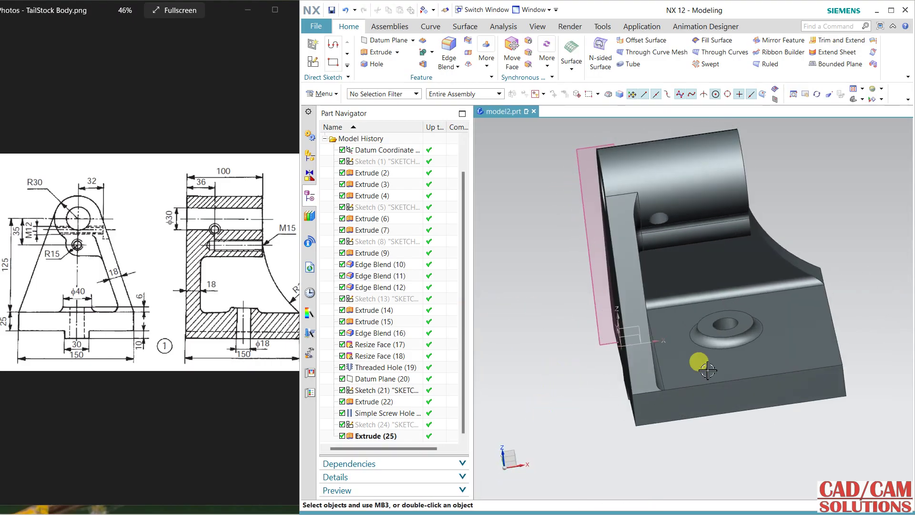
pyautogui.click(375, 344)
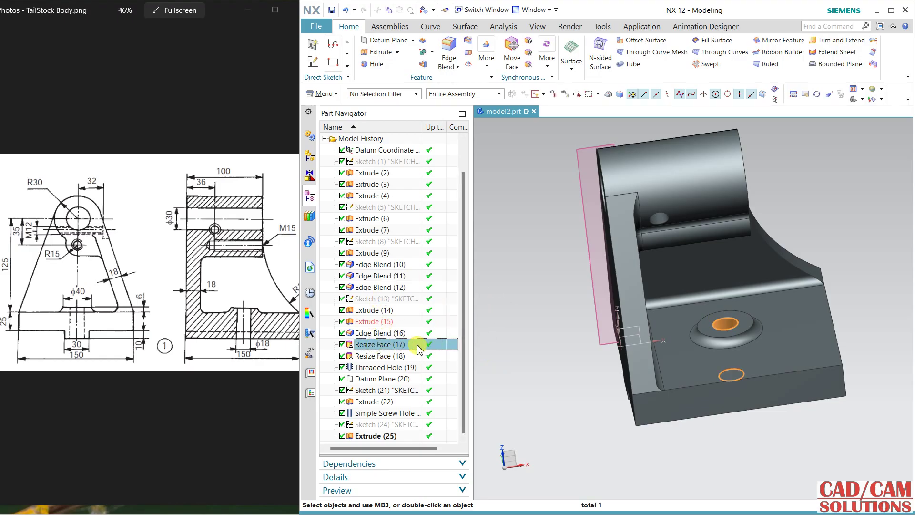
pyautogui.click(372, 323)
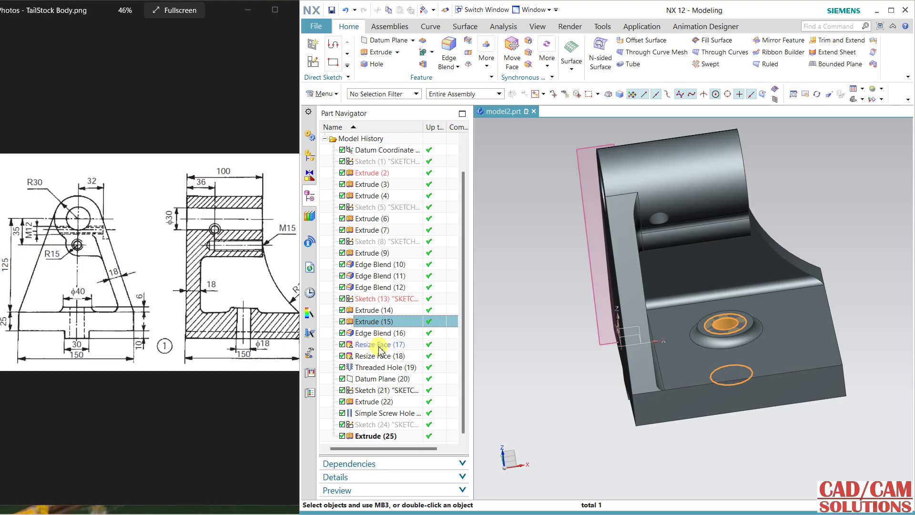
pyautogui.keyDown('ctrl'); pyautogui.click(380, 345); pyautogui.keyUp('ctrl')
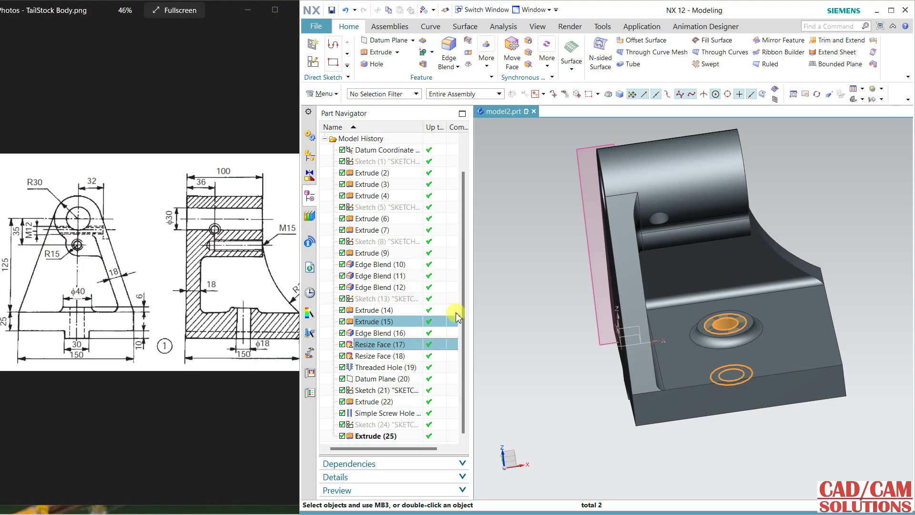
pyautogui.moveTo(399, 344); pyautogui.dragTo(392, 437)
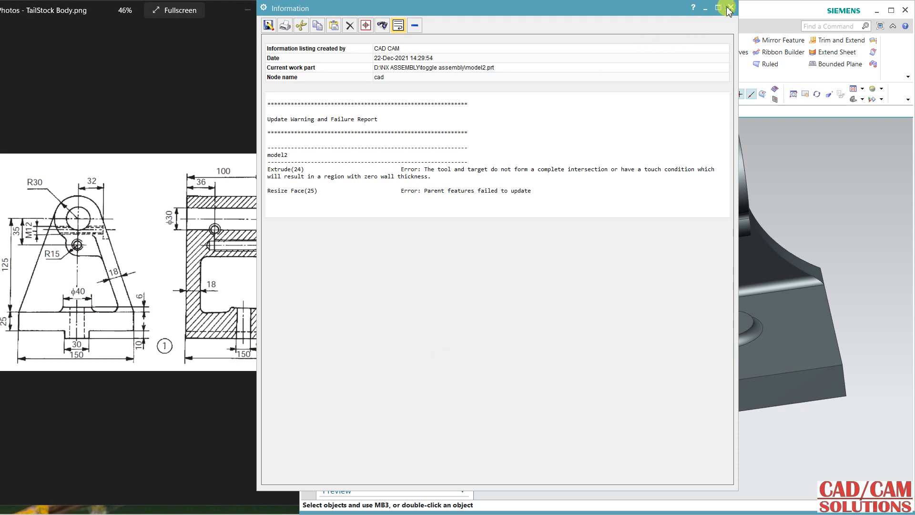
pyautogui.click(730, 7)
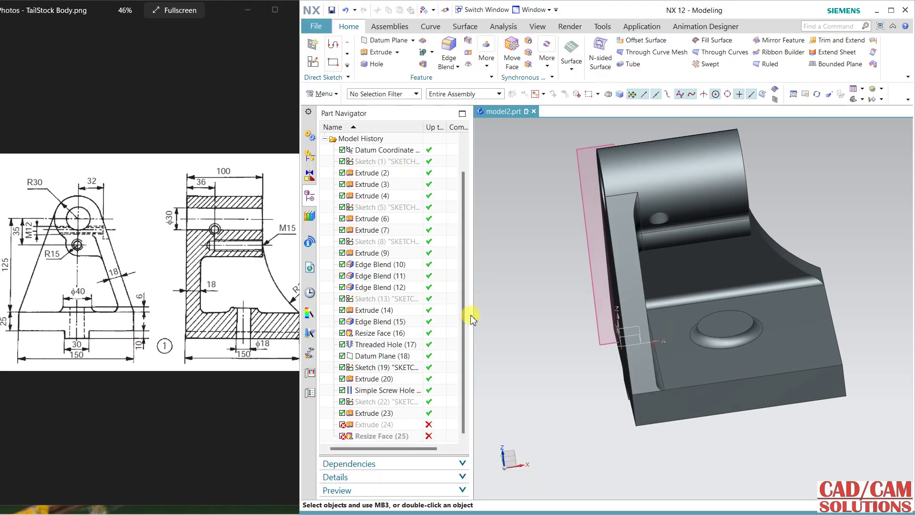
# Step: Try to repair the failed base-hole Extrude (24) by activating its target body selection and setting the end distance to 8 mm
pyautogui.click(388, 425)
pyautogui.moveTo(536, 345); pyautogui.dragTo(541, 323, button='middle')
pyautogui.doubleClick(380, 425)
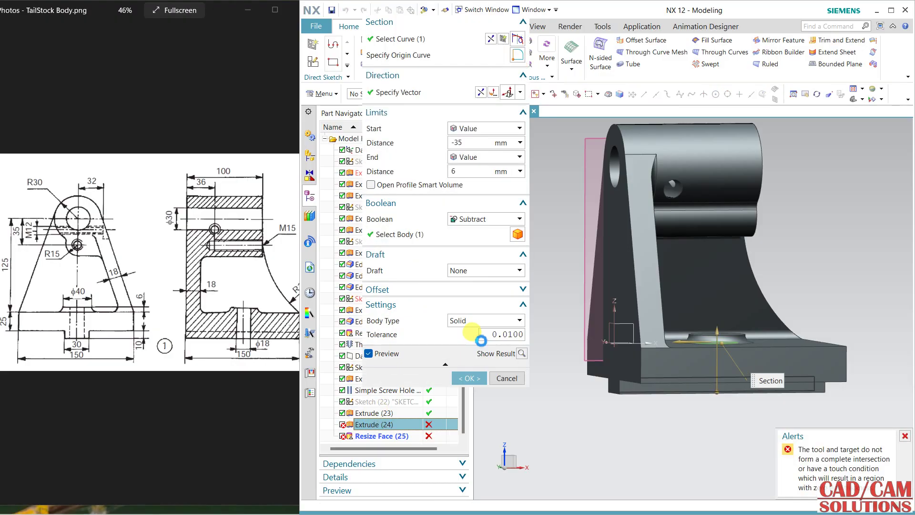
pyautogui.moveTo(548, 233); pyautogui.dragTo(551, 261, button='middle')
pyautogui.click(454, 233)
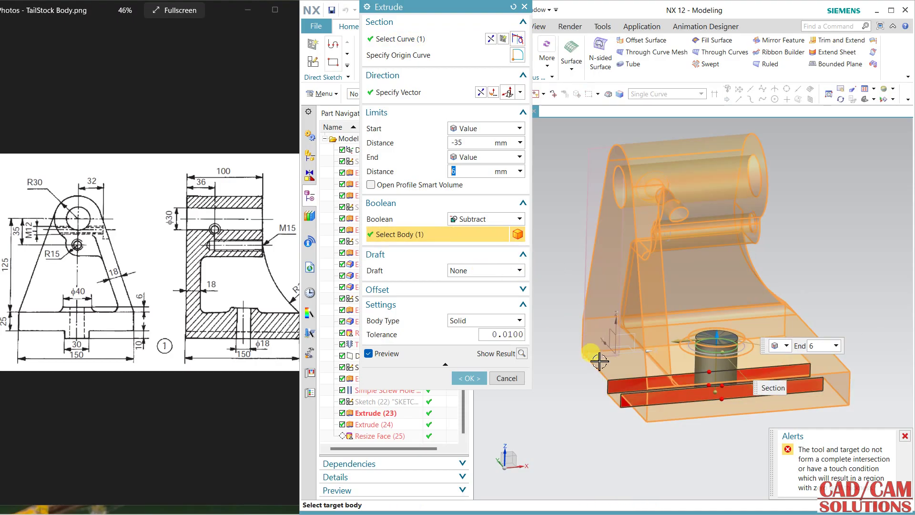
pyautogui.doubleClick(468, 172)
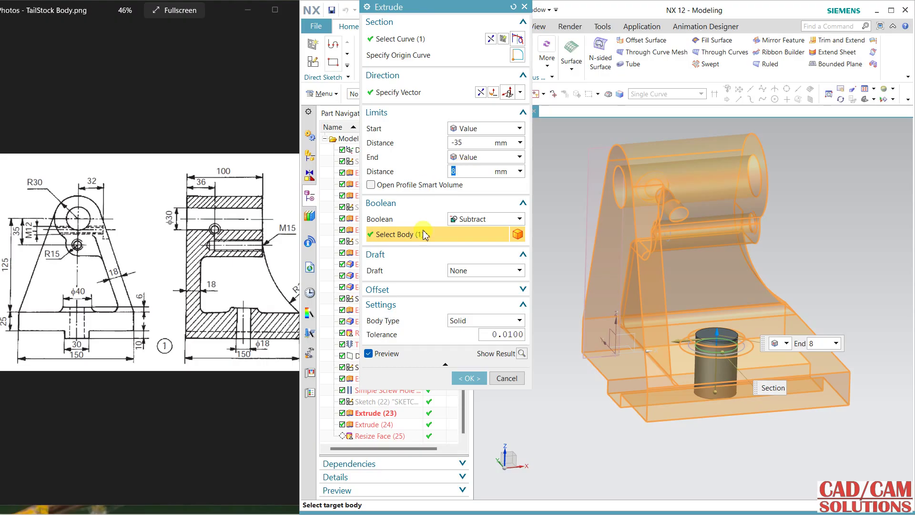
pyautogui.click(468, 378)
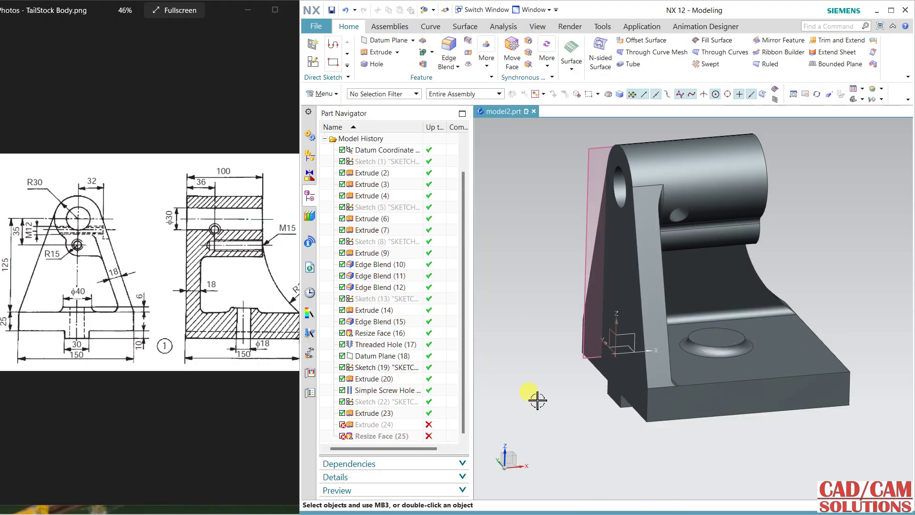
# Step: Delete the failed Extrude (24) and Resize Face (25) from the model history, and leave nothing selected
pyautogui.rightClick(391, 436)
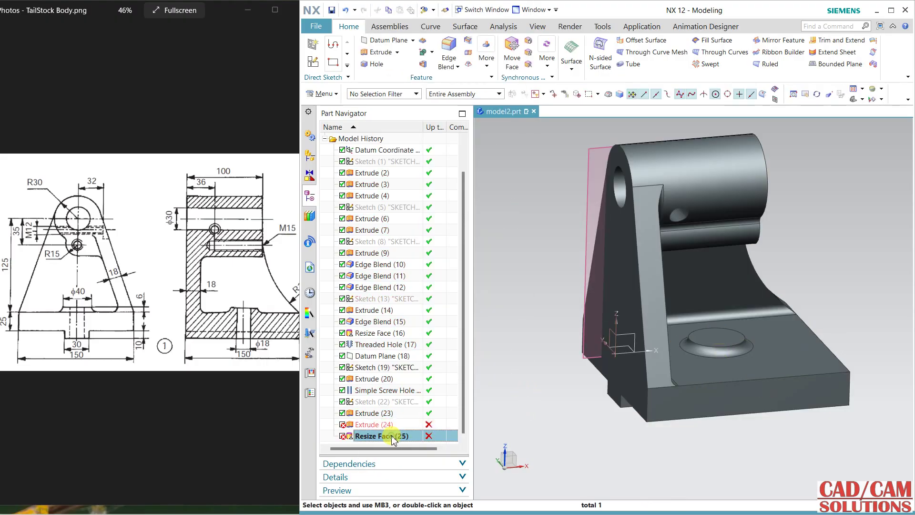
pyautogui.click(416, 378)
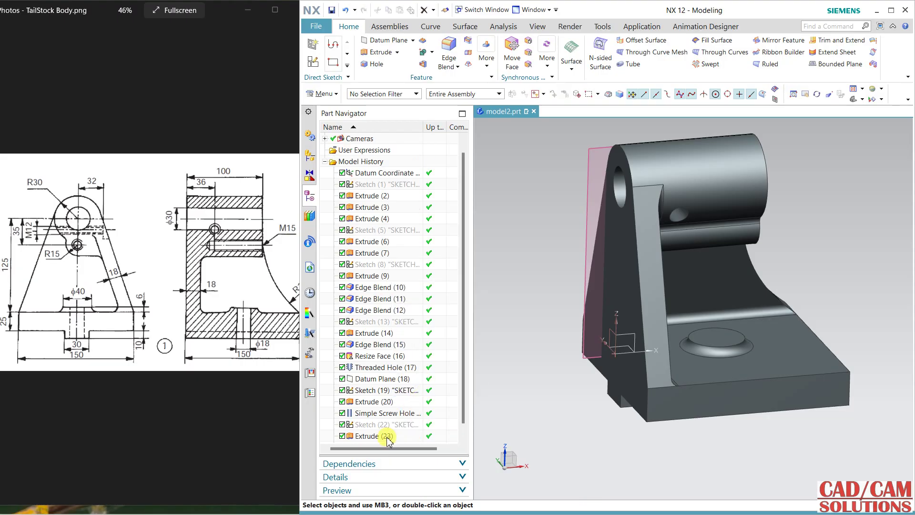
pyautogui.click(387, 436)
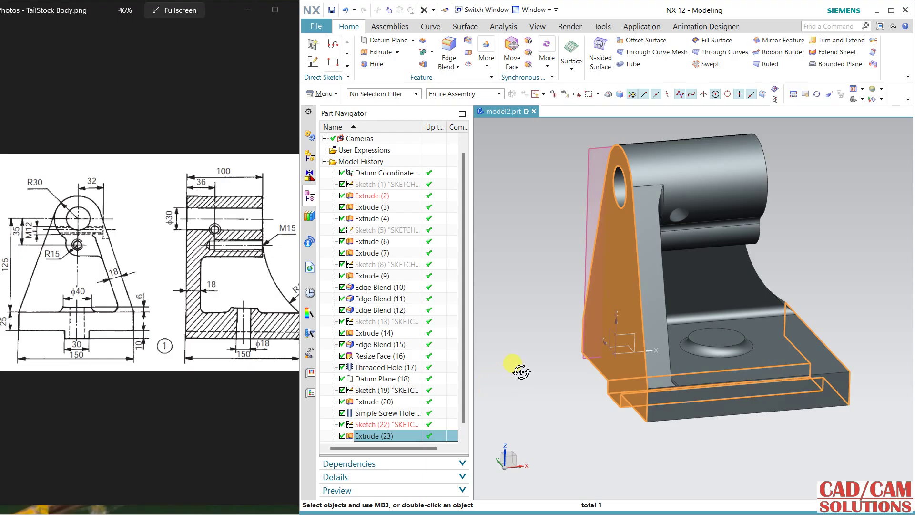
pyautogui.moveTo(521, 371)
pyautogui.mouseDown(button='middle')
pyautogui.moveTo(519, 339)
pyautogui.moveTo(526, 362)
pyautogui.mouseUp(button='middle')
pyautogui.press('Escape')
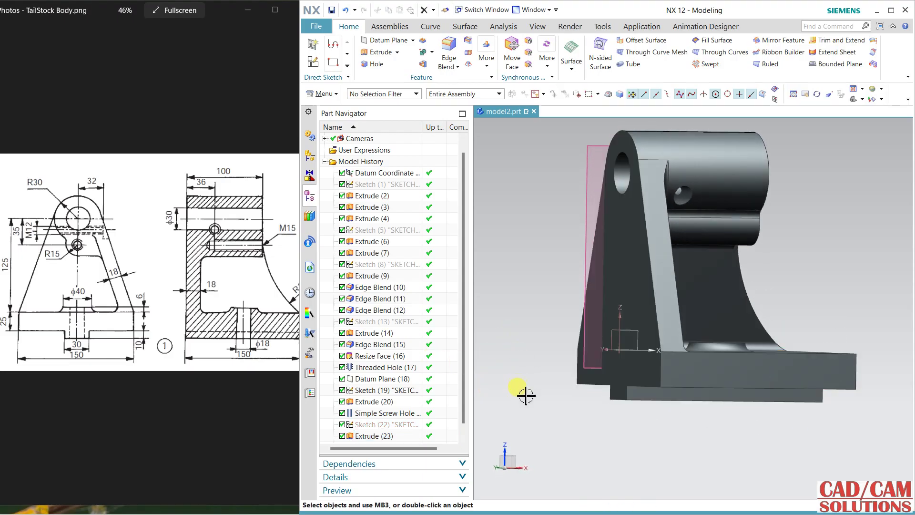
# Step: Start a simple General Hole positioned at the centre of the round boss on the base
pyautogui.moveTo(526, 395); pyautogui.dragTo(498, 381, button='middle')
pyautogui.click(375, 64)
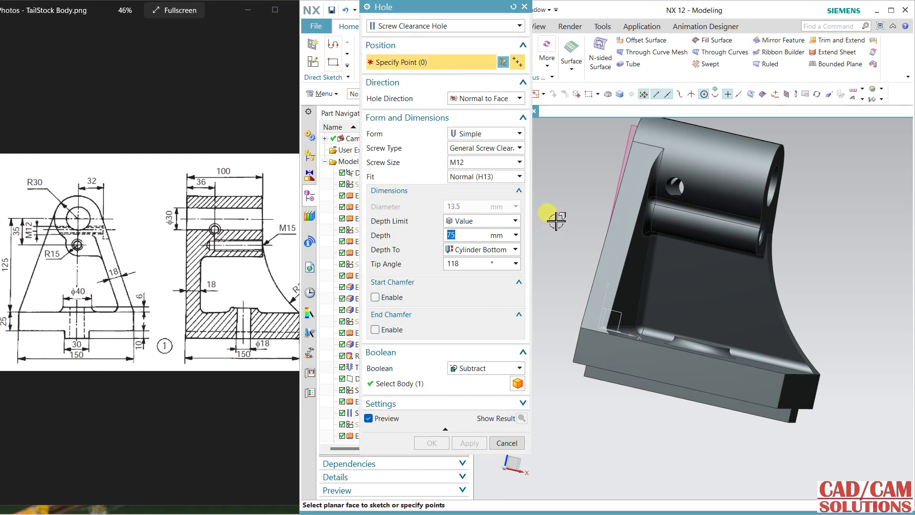
pyautogui.moveTo(556, 219); pyautogui.dragTo(521, 204, button='middle')
pyautogui.click(447, 25)
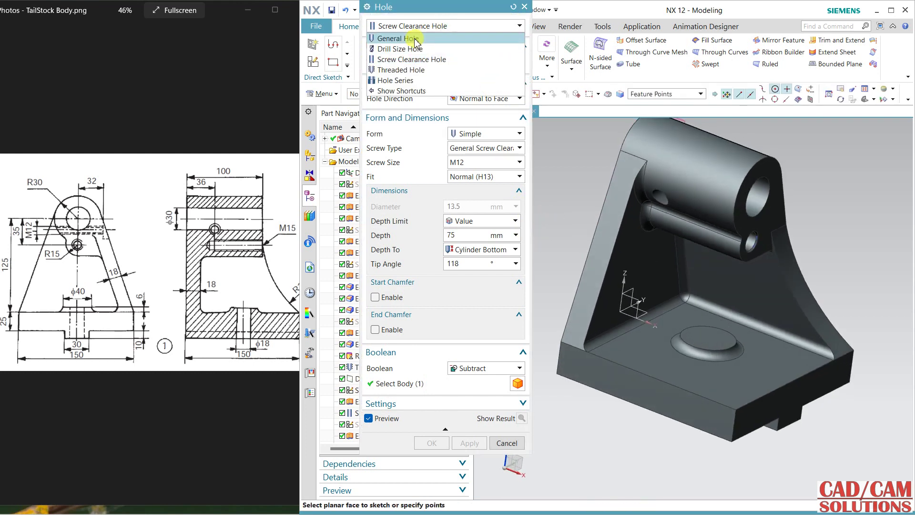
pyautogui.click(410, 37)
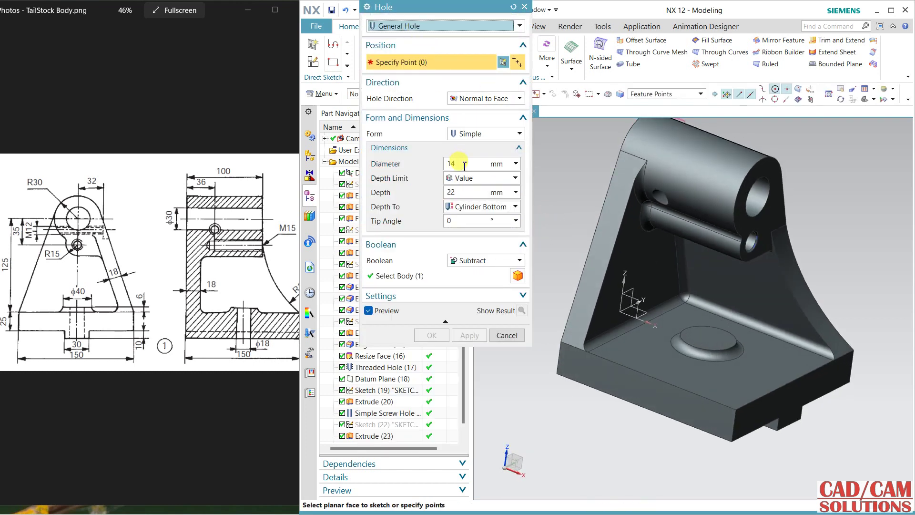
pyautogui.click(709, 350)
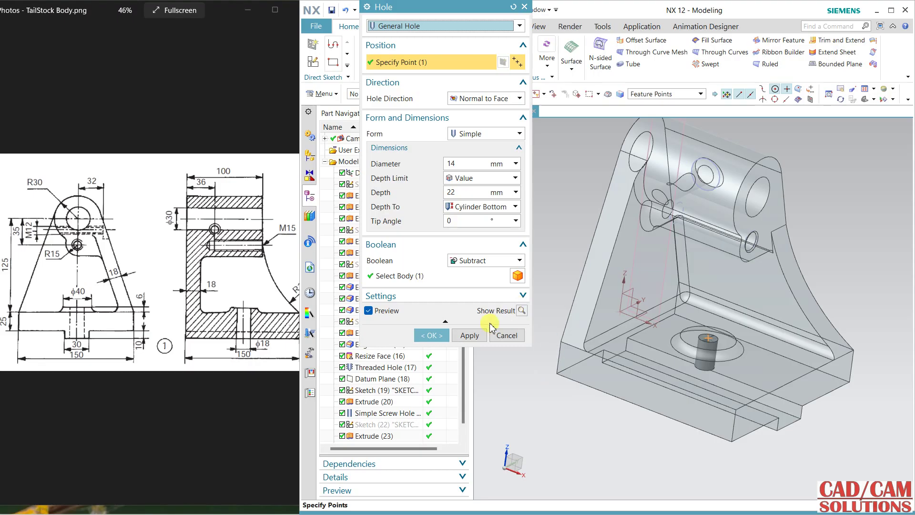
# Step: Set the hole's diameter to 18 mm and its depth limit to Through Body, and create it as a subtraction
pyautogui.doubleClick(464, 164)
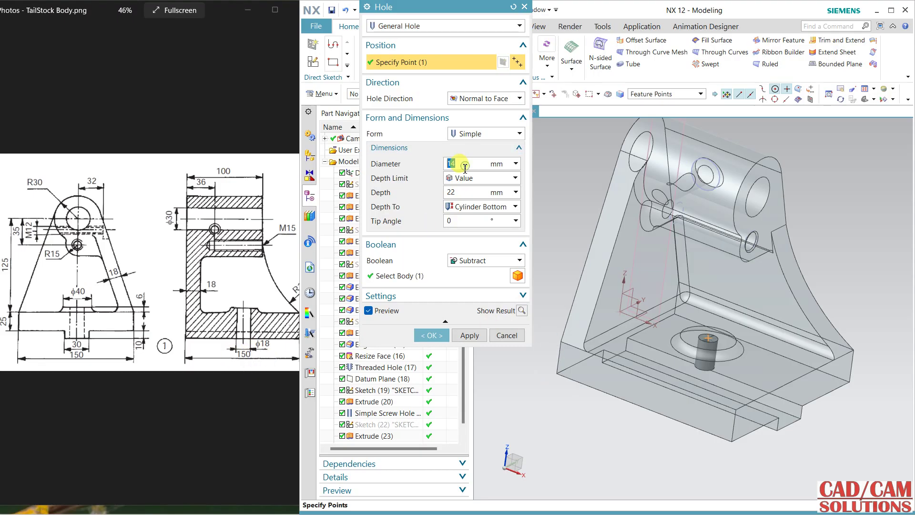
pyautogui.write('18')
pyautogui.press('Return')
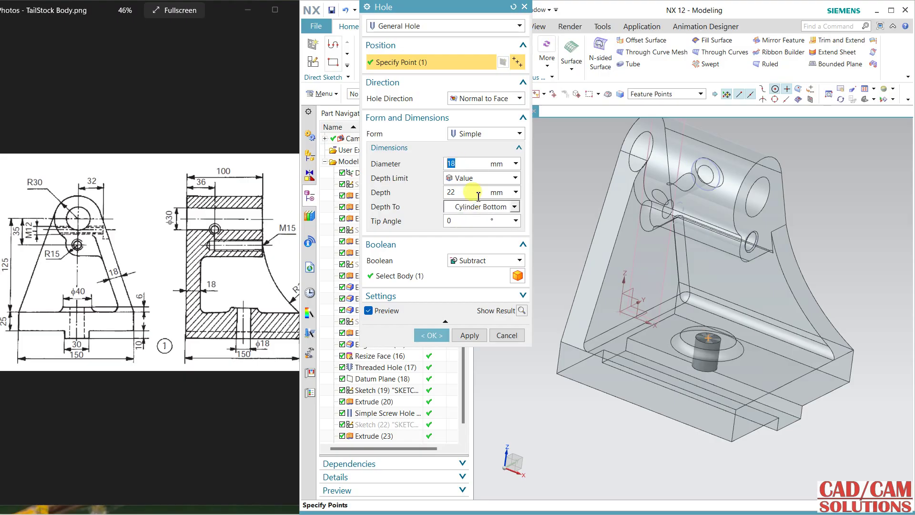
pyautogui.click(477, 178)
pyautogui.click(479, 222)
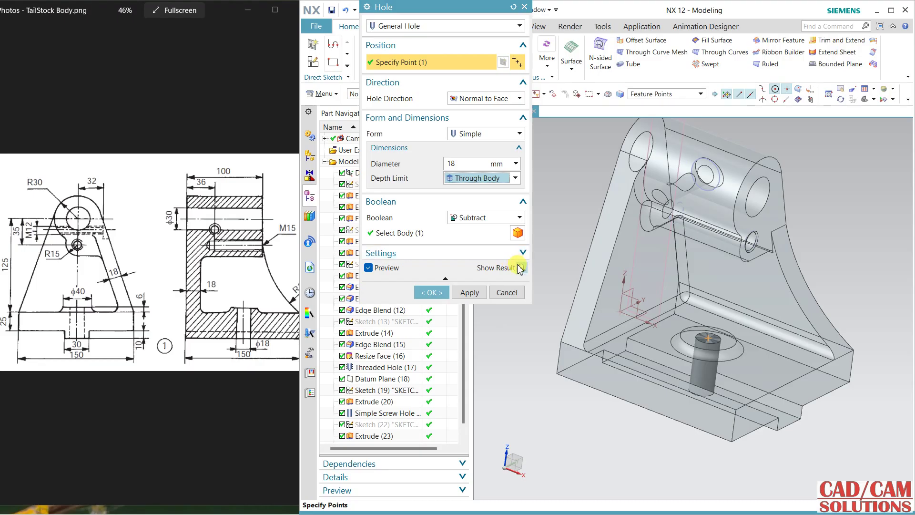
pyautogui.click(522, 268)
pyautogui.click(442, 292)
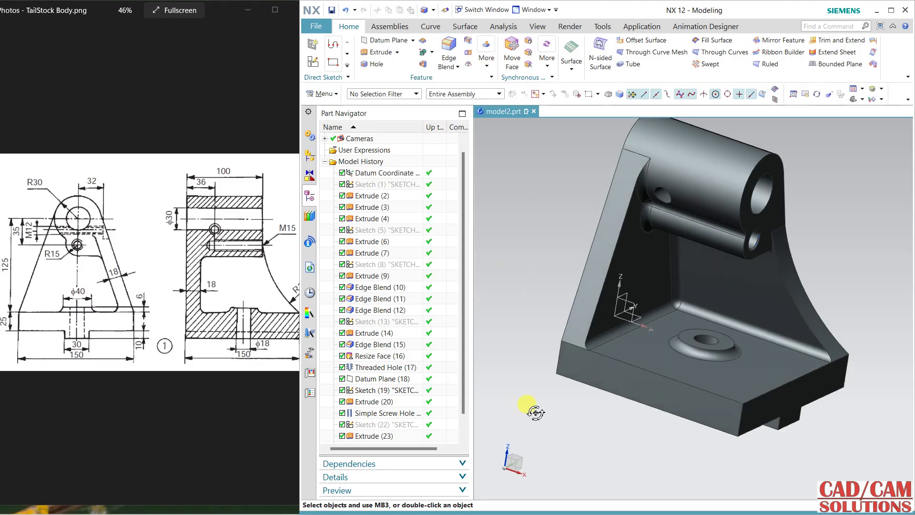
# Step: Section the view along the XZ plane of the datum coordinate system to inspect the holes and the base key
pyautogui.moveTo(527, 408); pyautogui.dragTo(551, 402, button='middle')
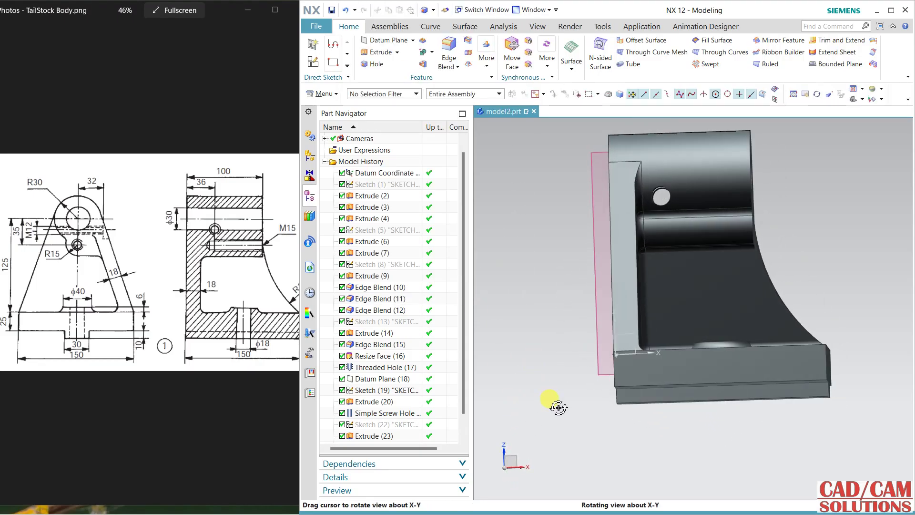
pyautogui.rightClick(537, 355)
pyautogui.click(537, 29)
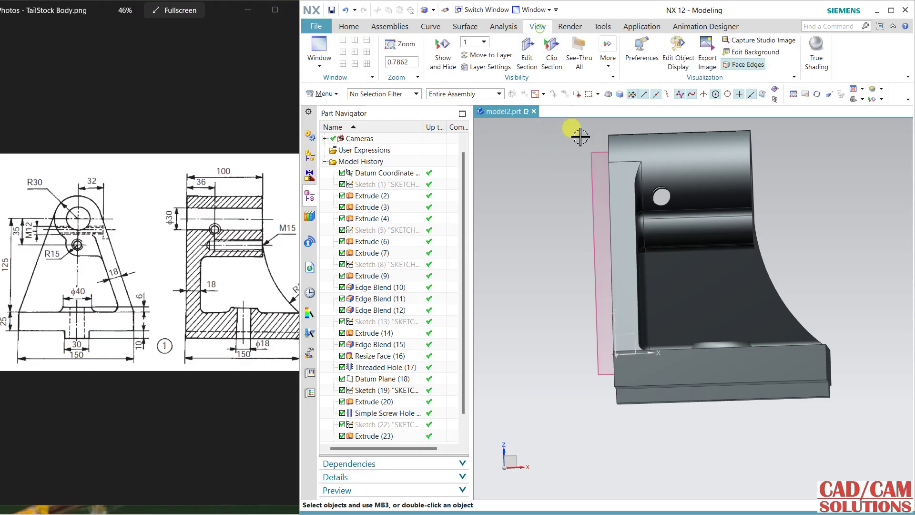
pyautogui.click(527, 52)
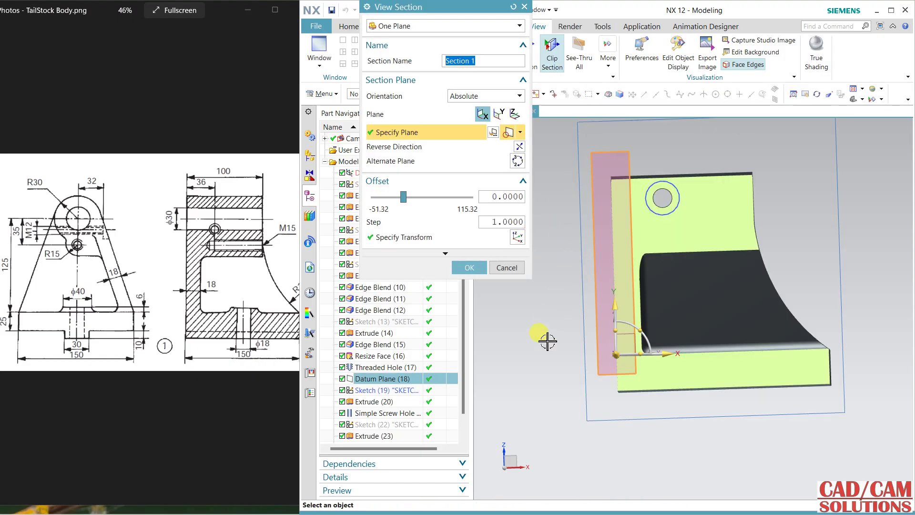
pyautogui.moveTo(555, 288); pyautogui.dragTo(515, 312, button='middle')
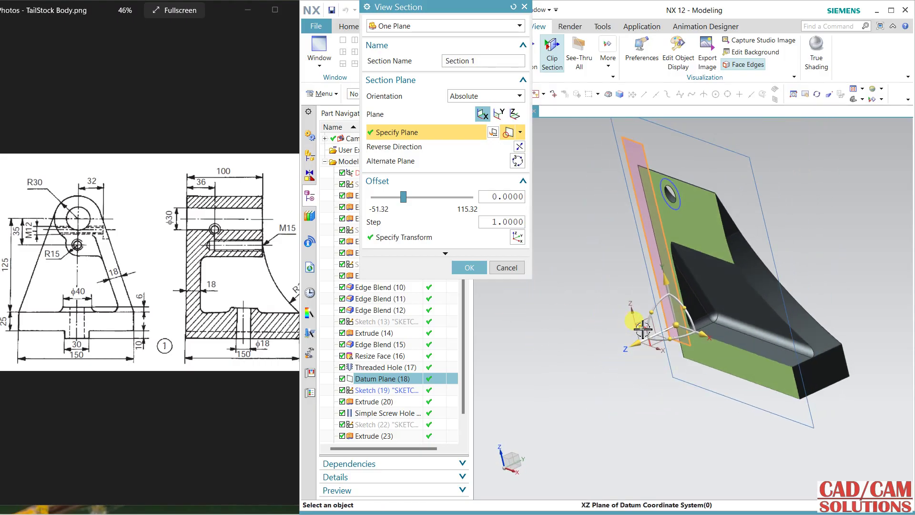
pyautogui.press('F8')
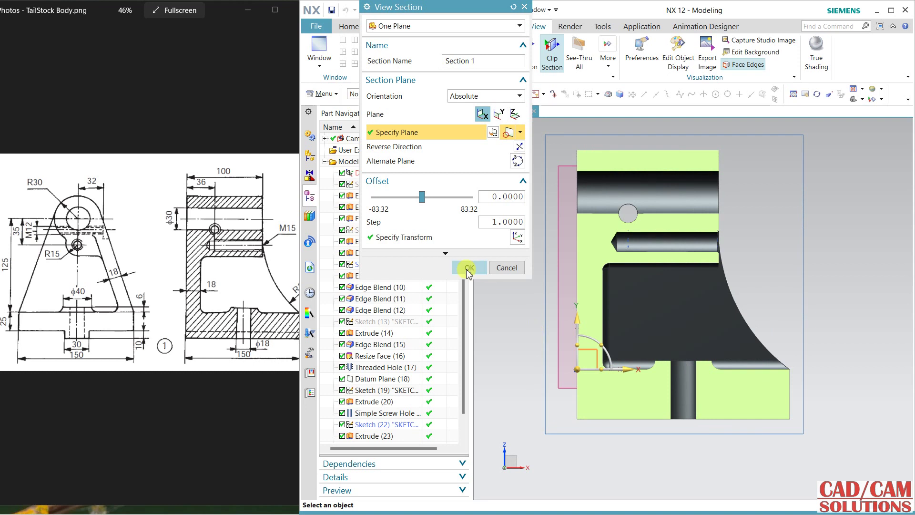
pyautogui.click(467, 268)
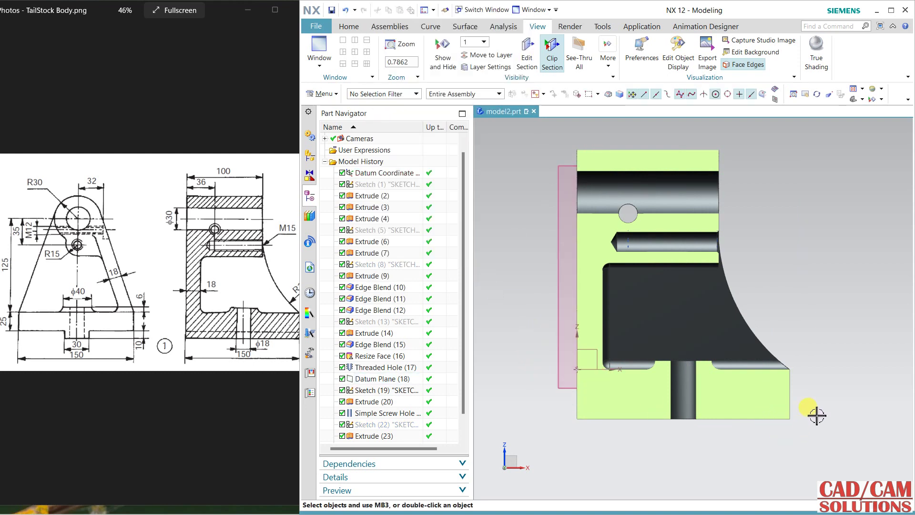
pyautogui.moveTo(798, 305)
pyautogui.mouseDown(button='middle')
pyautogui.moveTo(639, 313)
pyautogui.moveTo(797, 315)
pyautogui.mouseUp(button='middle')
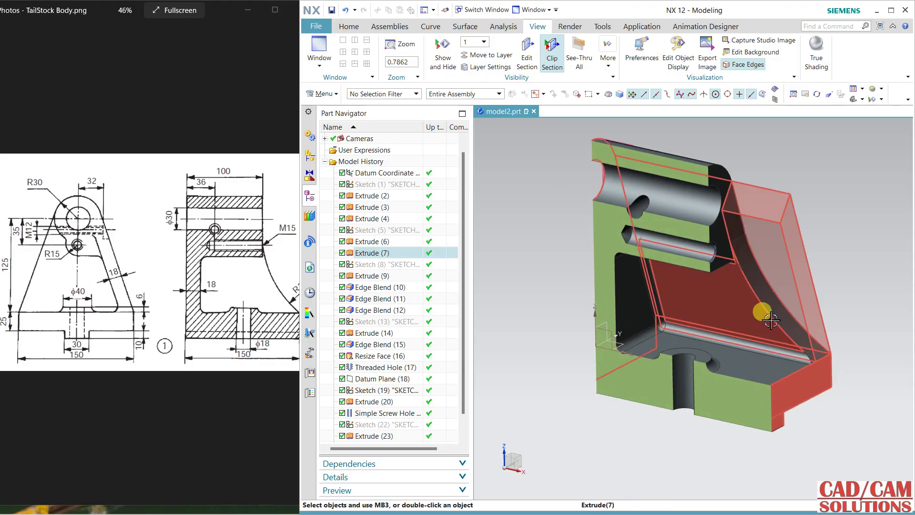